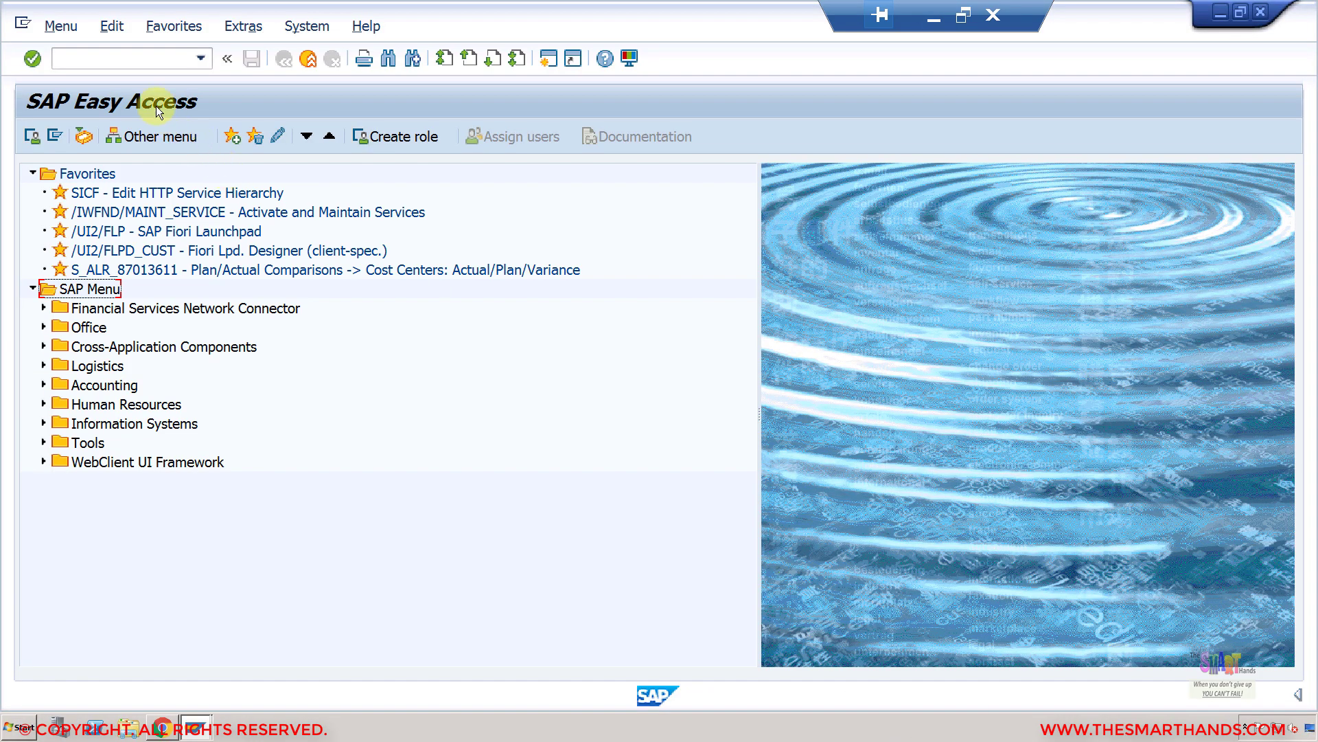
# Step: Open transaction MIGO and set it to A01 Goods Receipt with reference to R01 Purchase Order
pyautogui.click(119, 56)
pyautogui.write('migo')
pyautogui.press('Return')
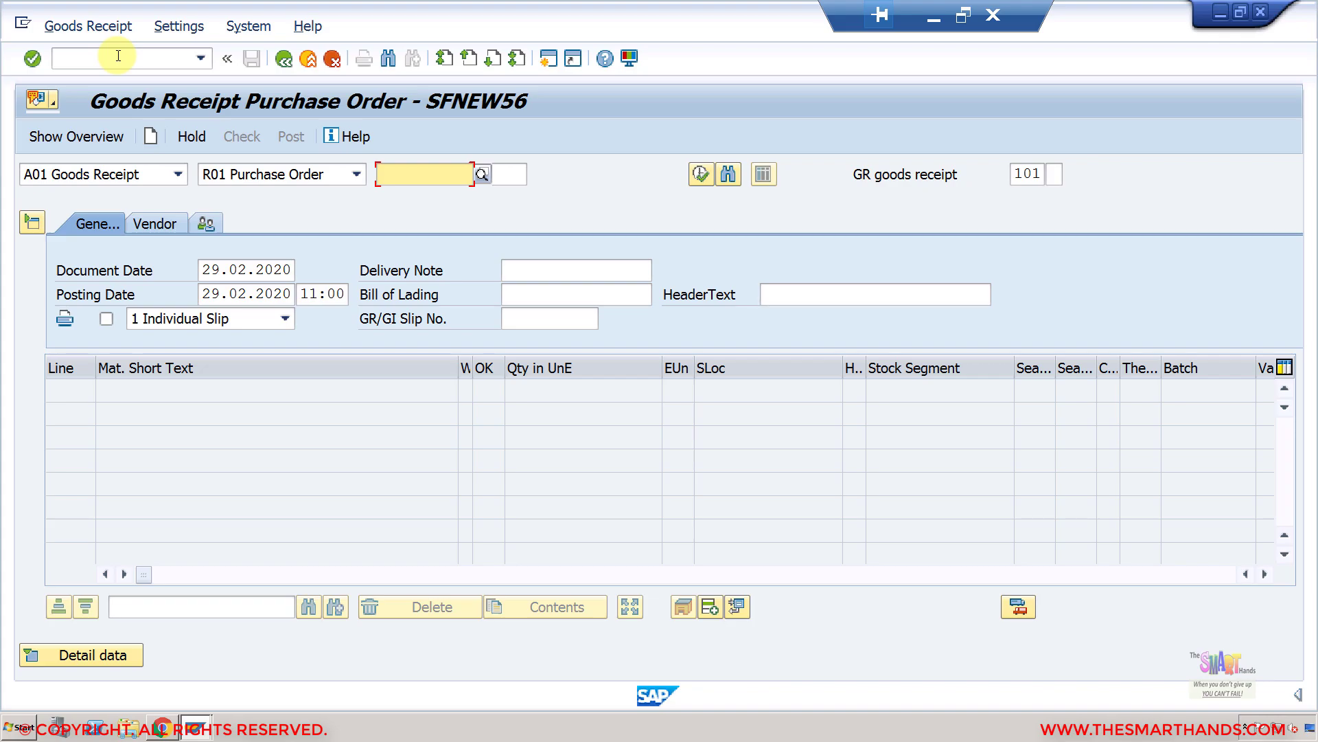
pyautogui.click(179, 175)
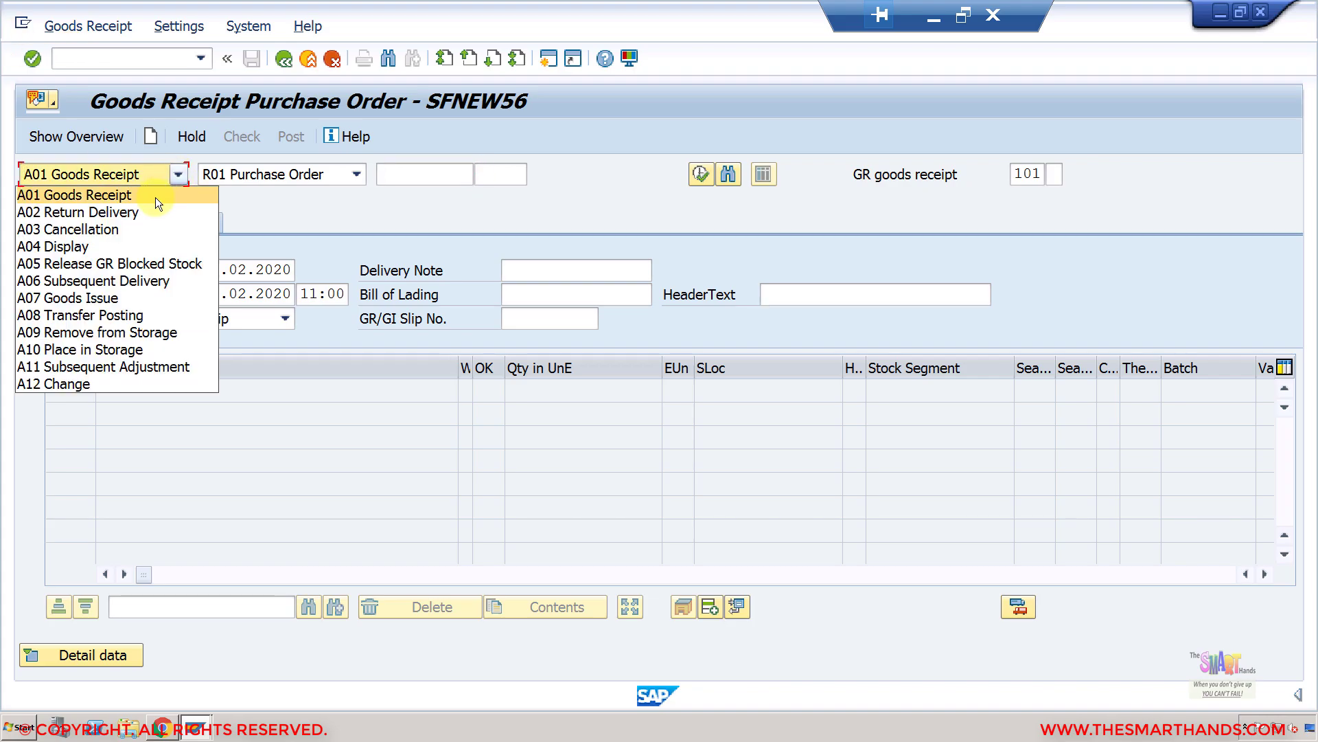
pyautogui.click(155, 195)
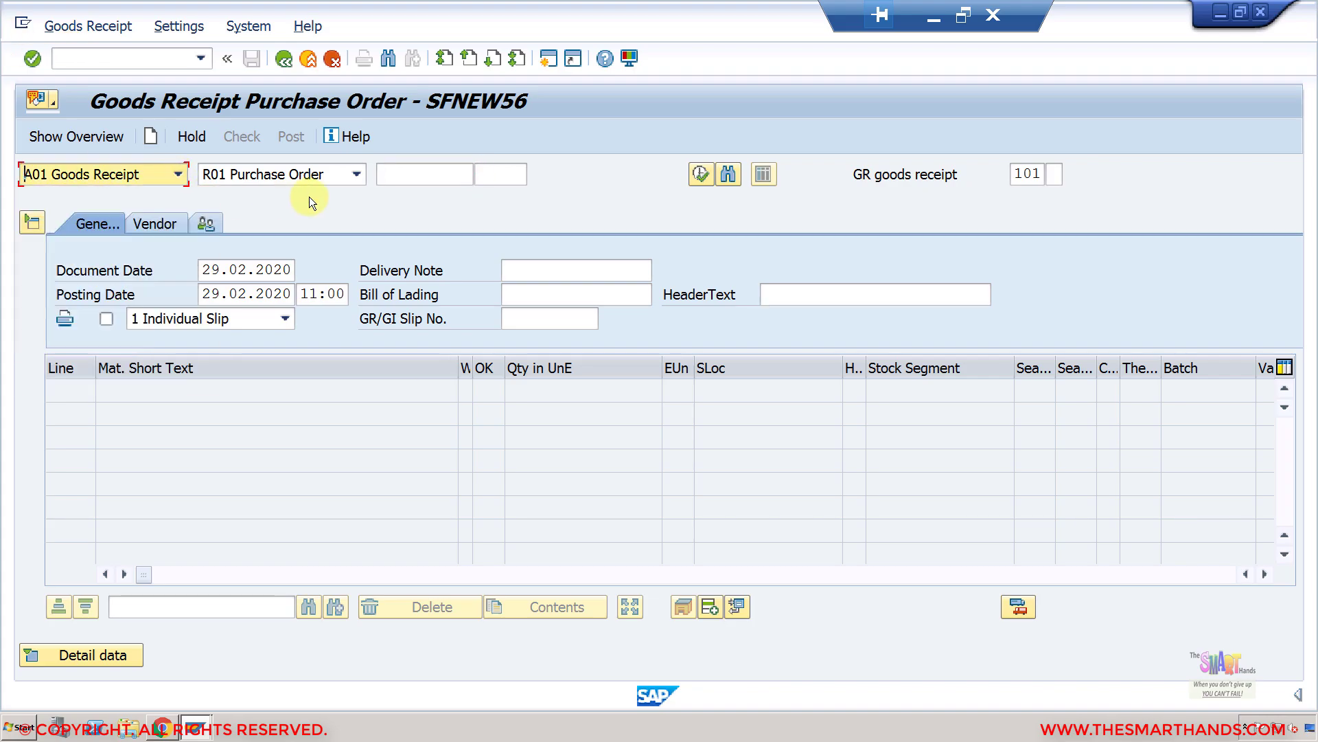
pyautogui.click(352, 176)
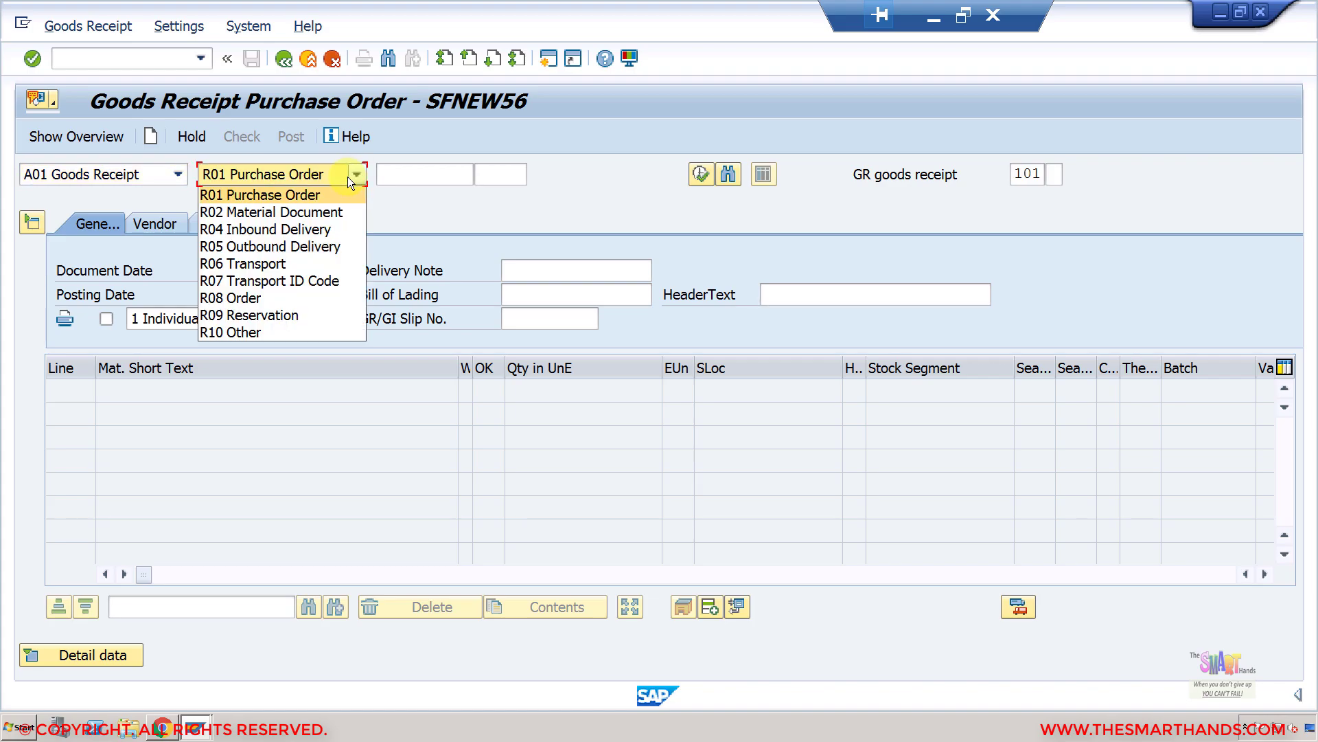
pyautogui.click(302, 196)
# Step: Show the document overview and search purchasing documents per supplier for vendor 2410 and purchasing organization ZZMM
pyautogui.click(435, 177)
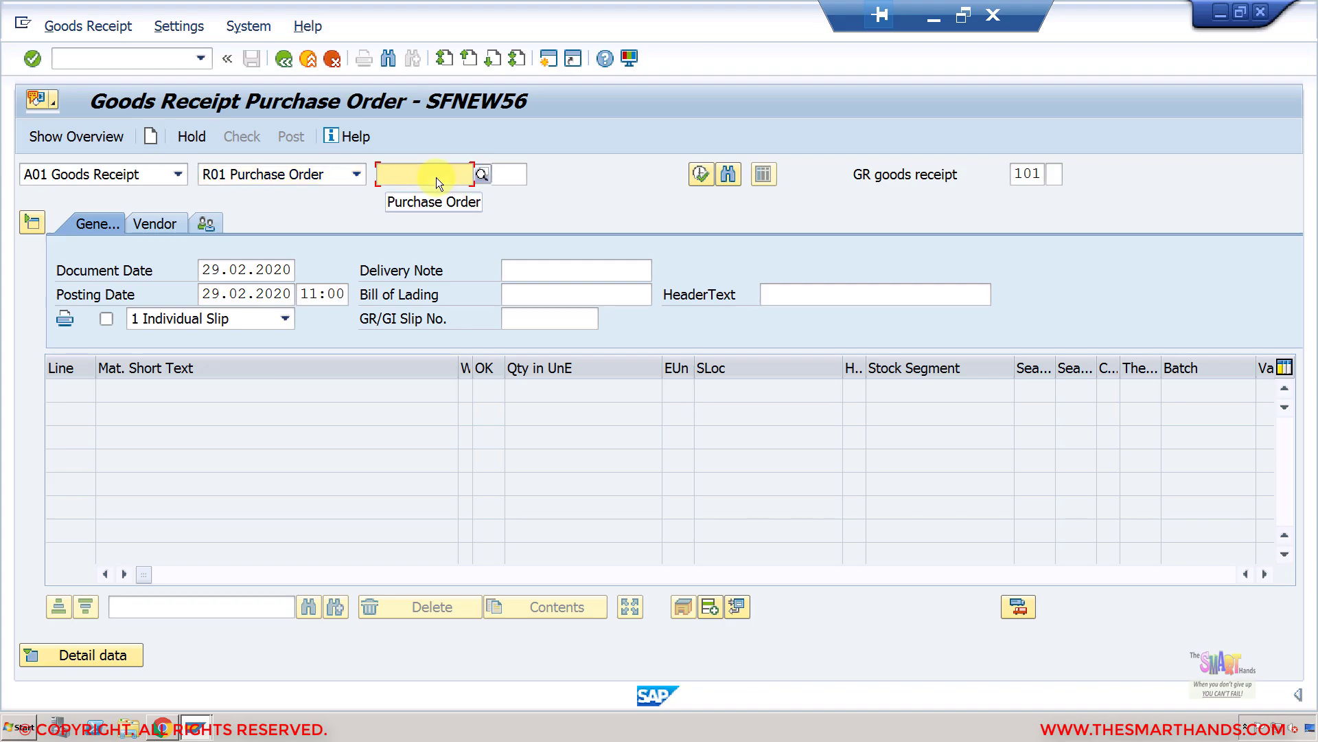
pyautogui.click(92, 135)
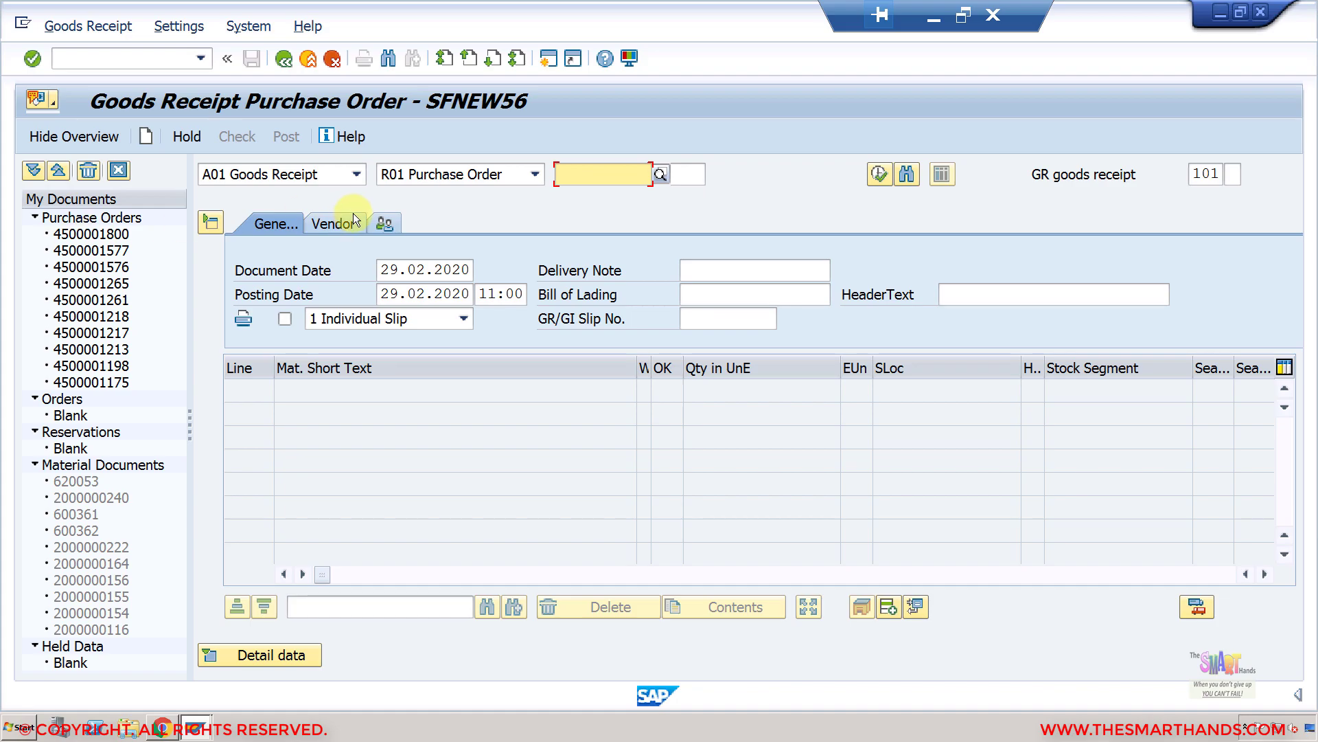
pyautogui.click(660, 173)
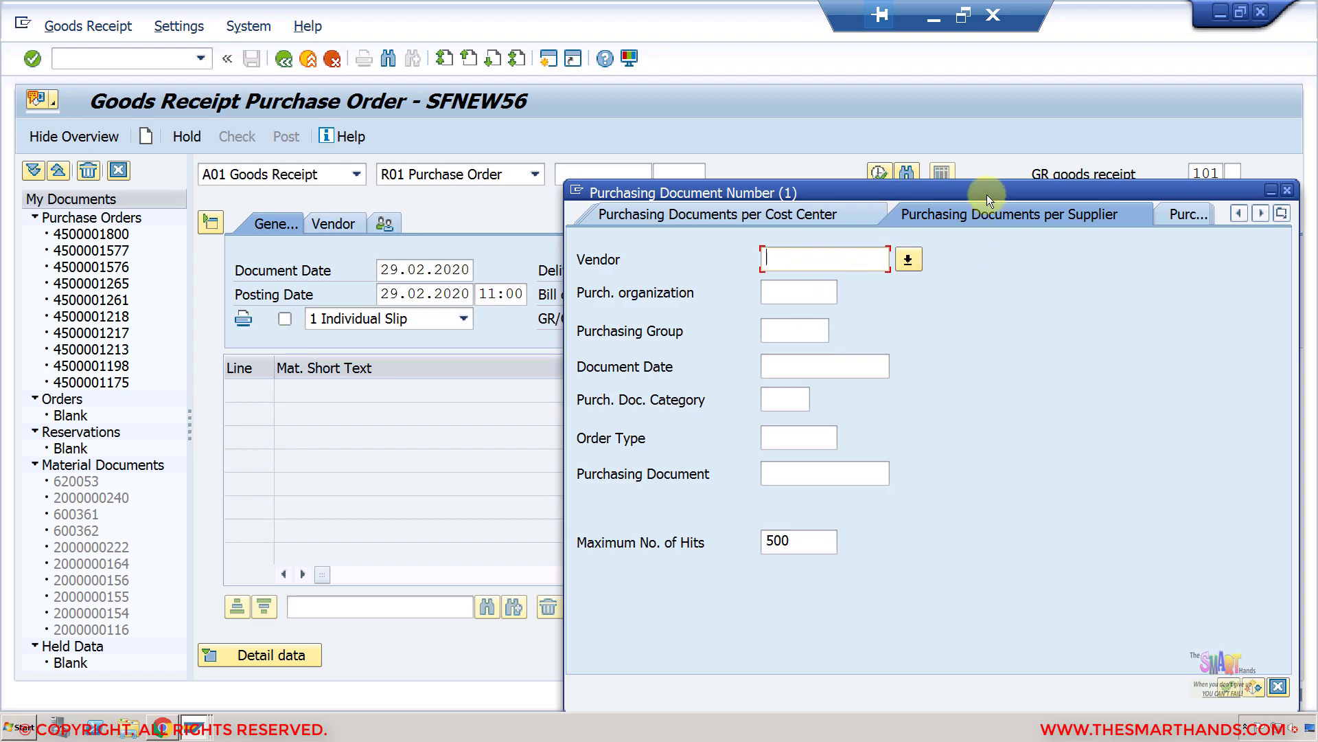
pyautogui.moveTo(987, 195); pyautogui.dragTo(725, 136)
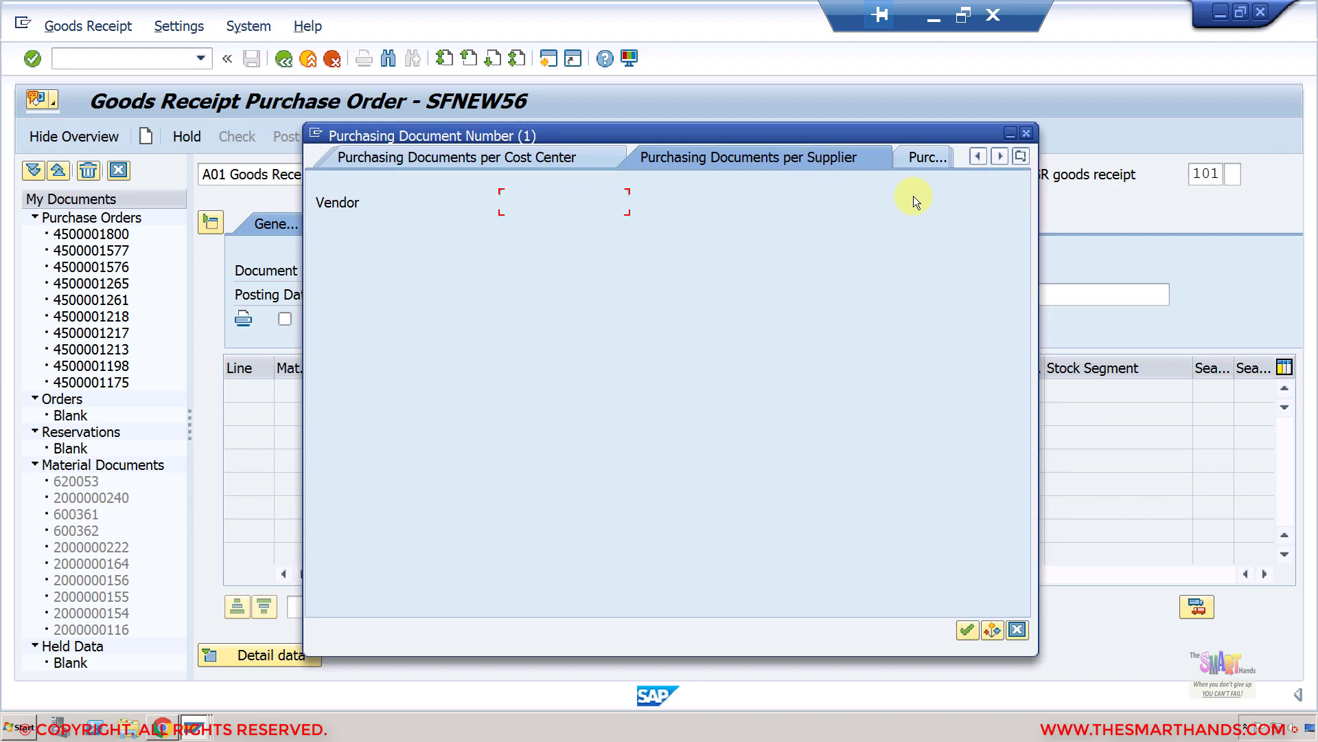
pyautogui.click(1024, 156)
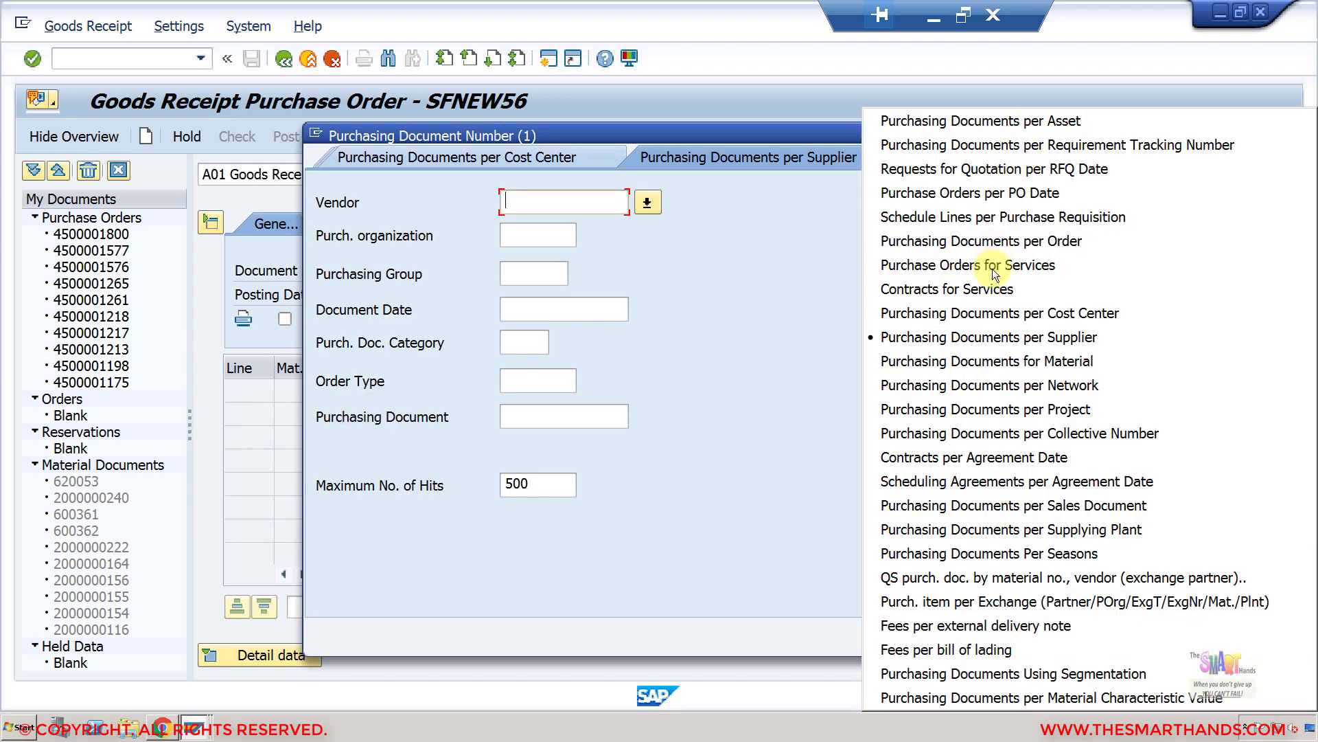
pyautogui.click(1012, 336)
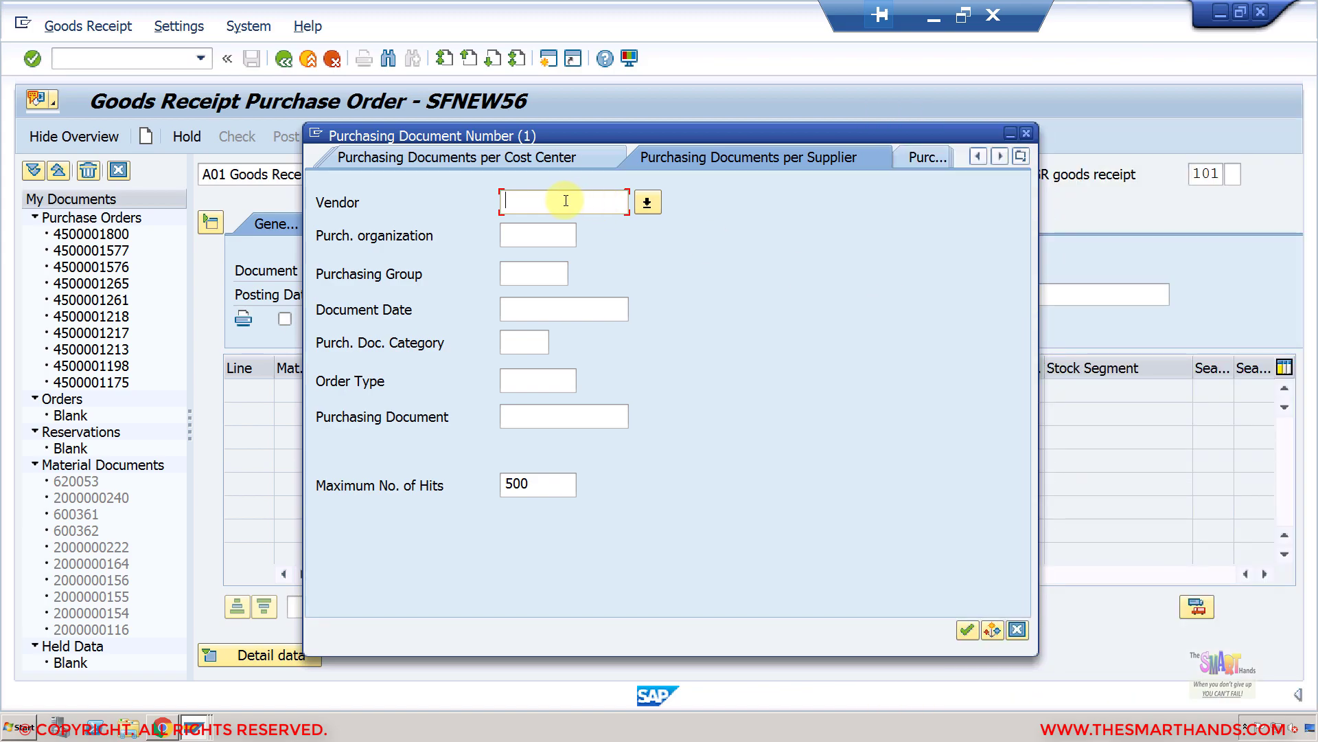
pyautogui.write('2410')
pyautogui.press('Return')
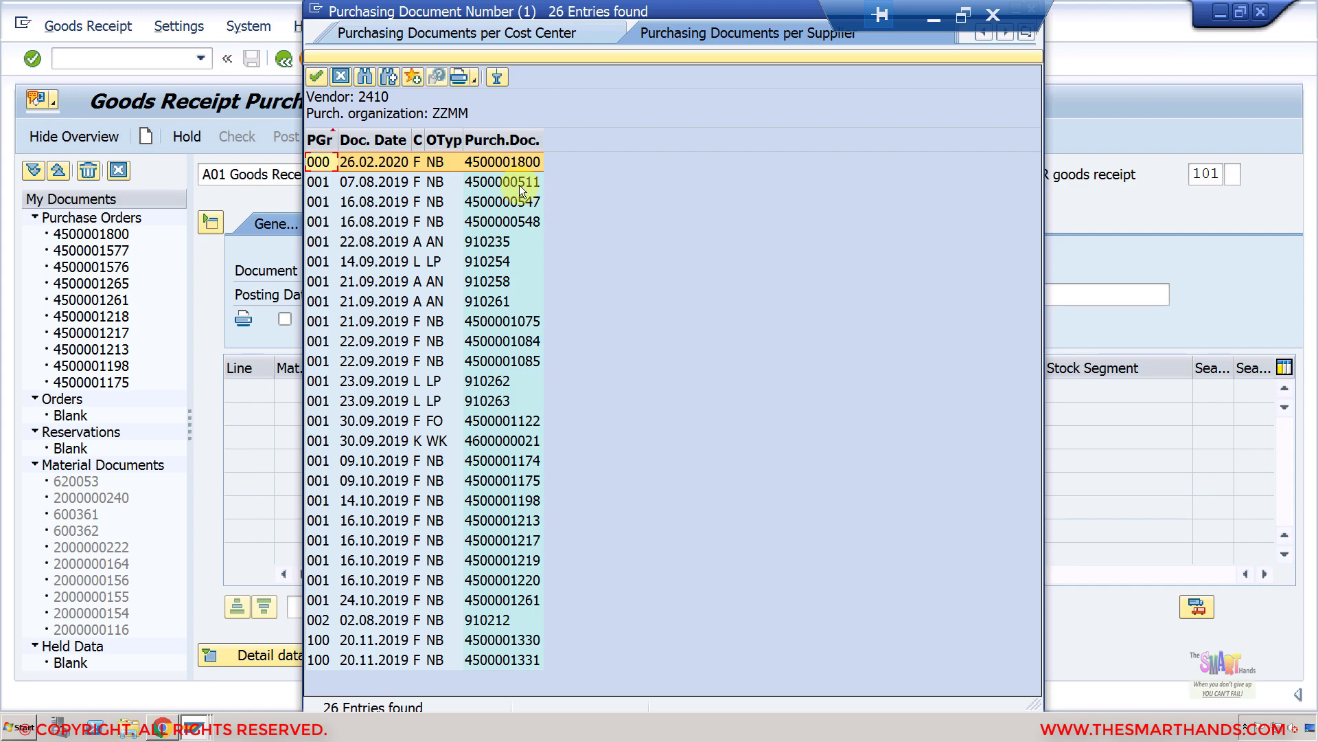
# Step: Load the vendor's purchase order dated 26.02.2020 into the goods receipt and hide the document overview
pyautogui.doubleClick(512, 162)
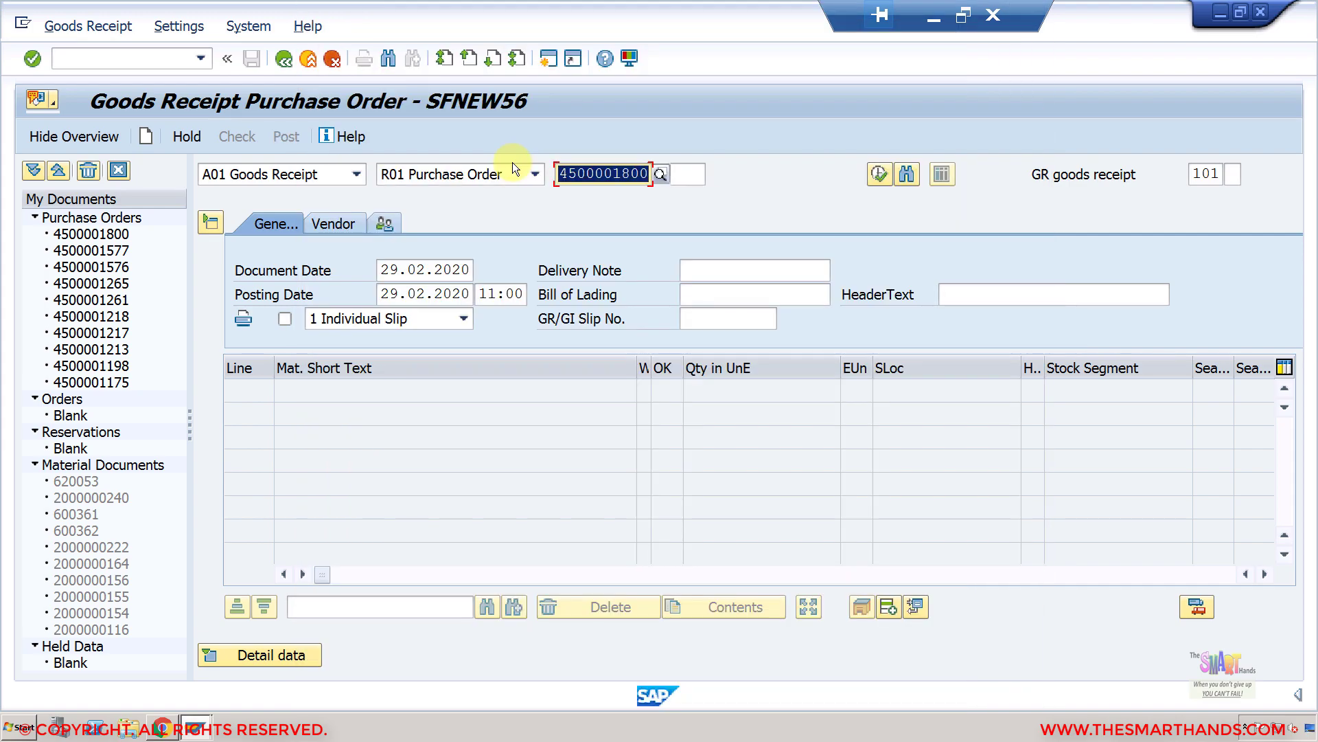
pyautogui.press('Return')
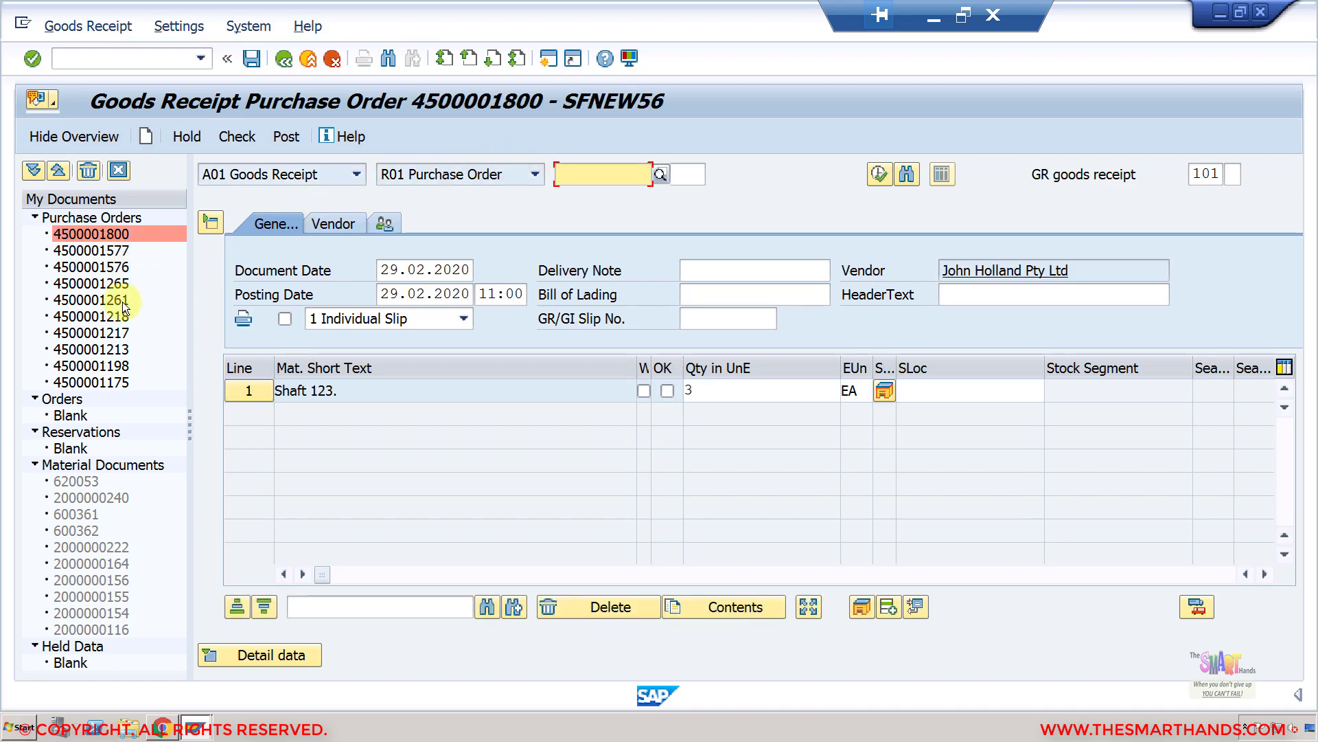
pyautogui.click(92, 137)
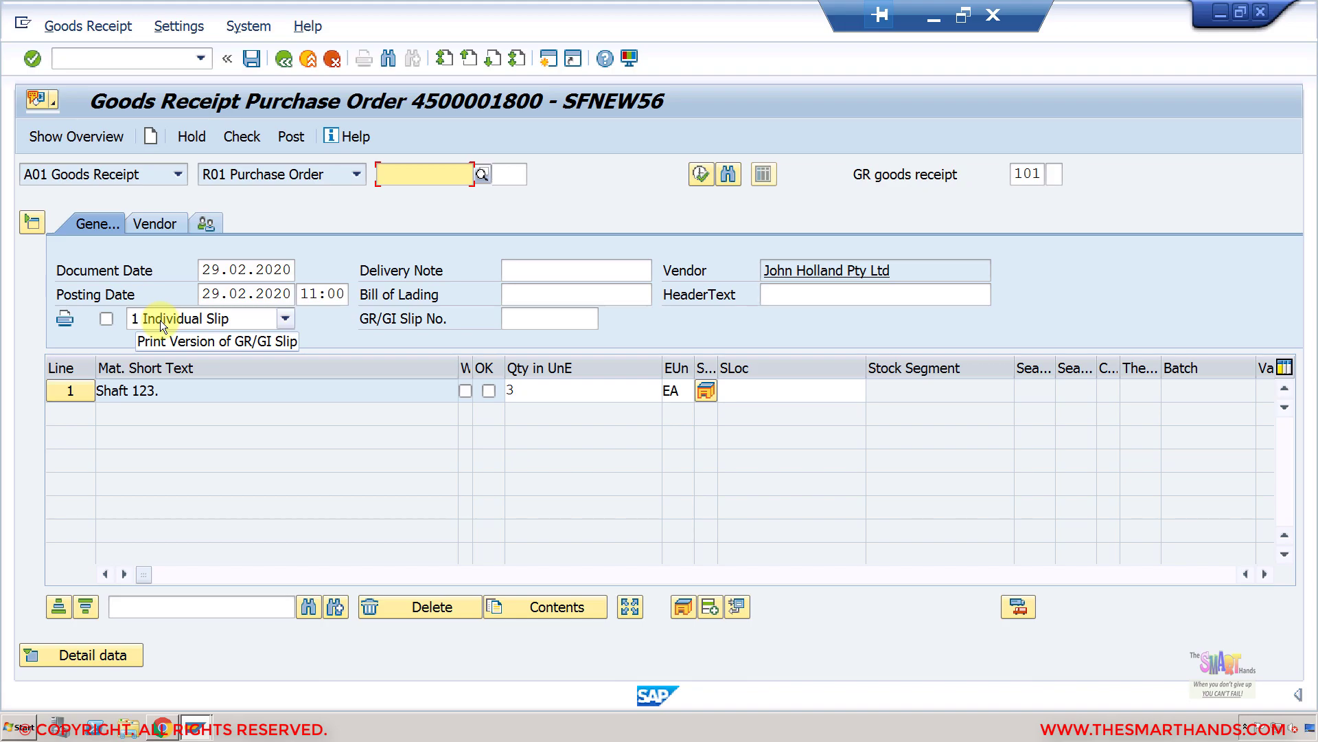
# Step: Mark the Shaft 123 line as OK and set its received quantity to 2
pyautogui.click(488, 391)
pyautogui.click(532, 389)
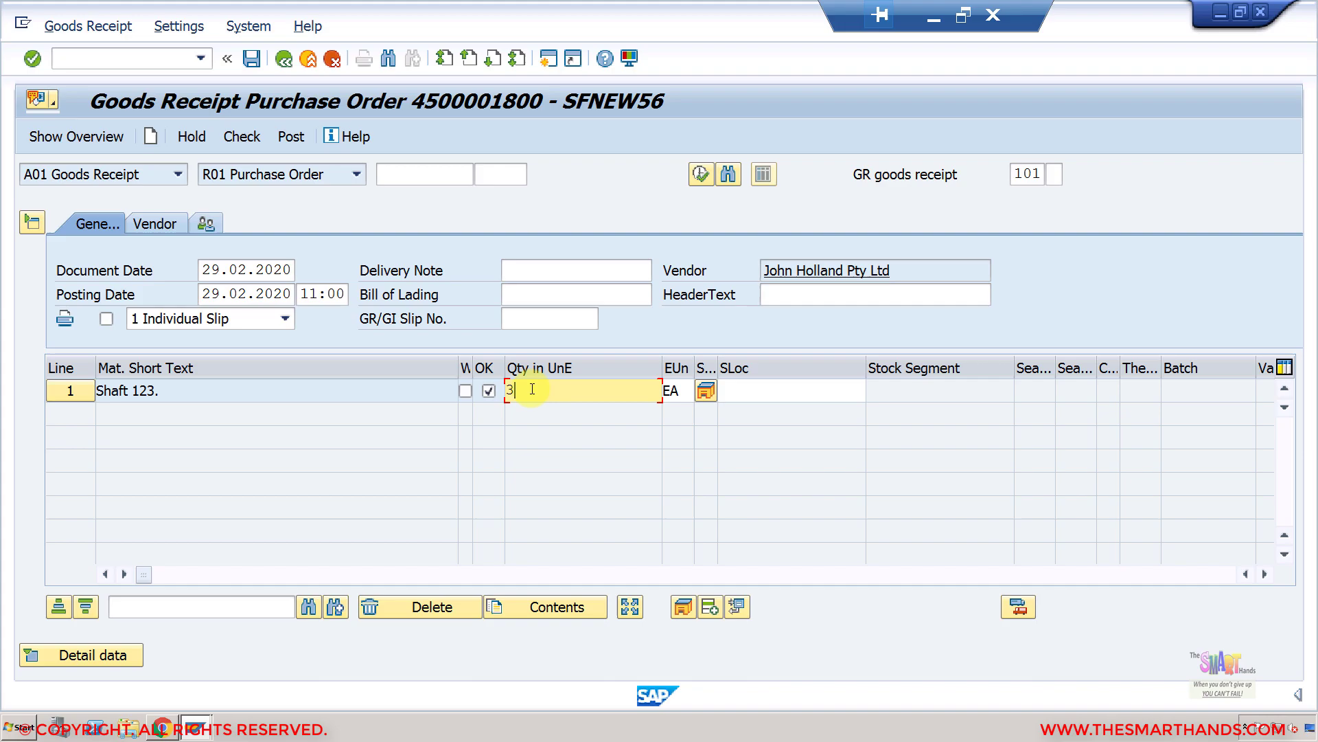
pyautogui.press('BackSpace')
pyautogui.write('2')
# Step: Set the storage location of the Shaft 123 line to PROD (Production) from the list of possible values
pyautogui.click(765, 391)
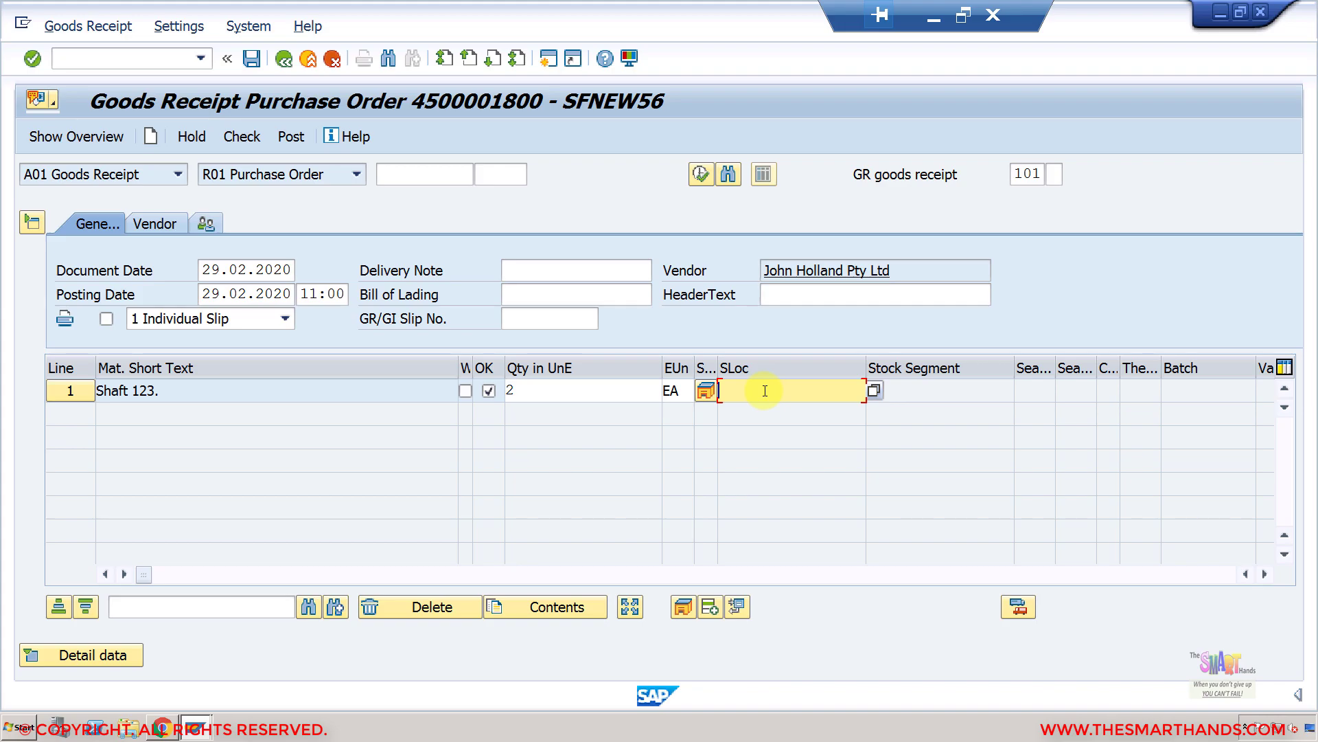
pyautogui.write('pr')
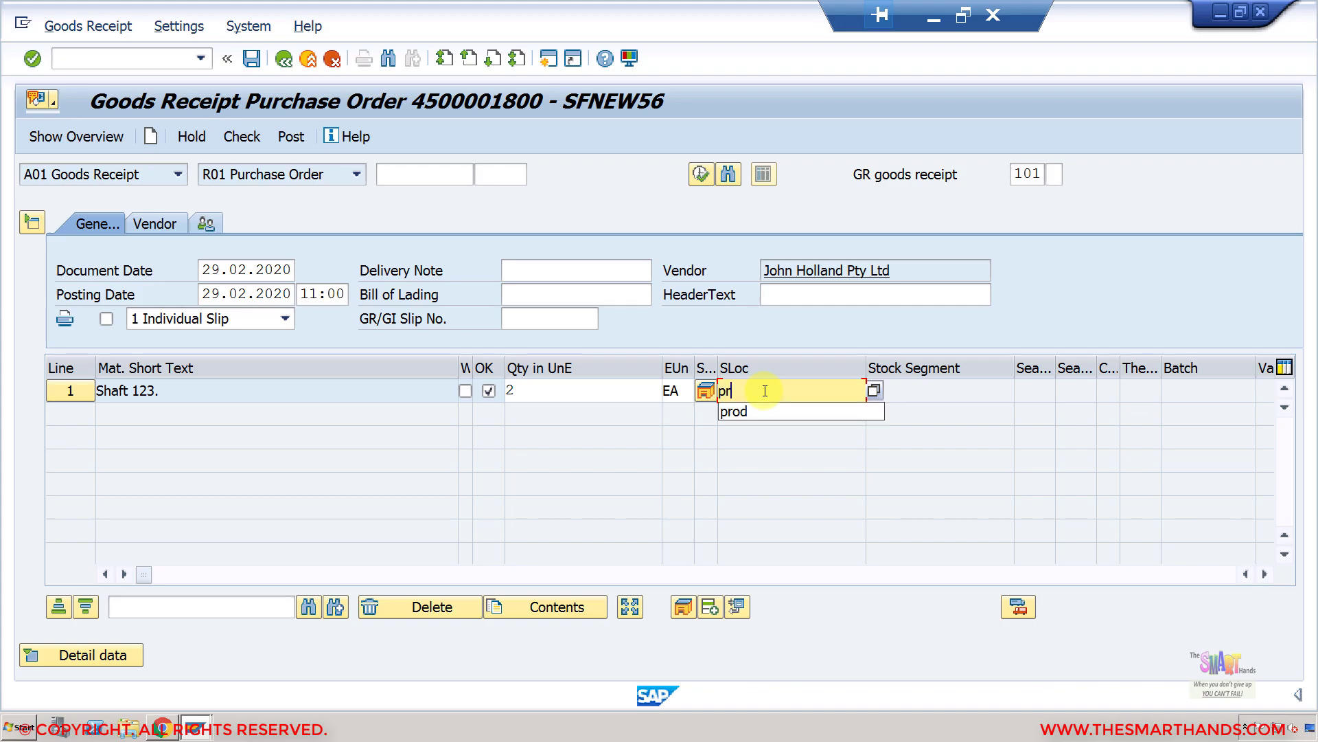
pyautogui.click(878, 390)
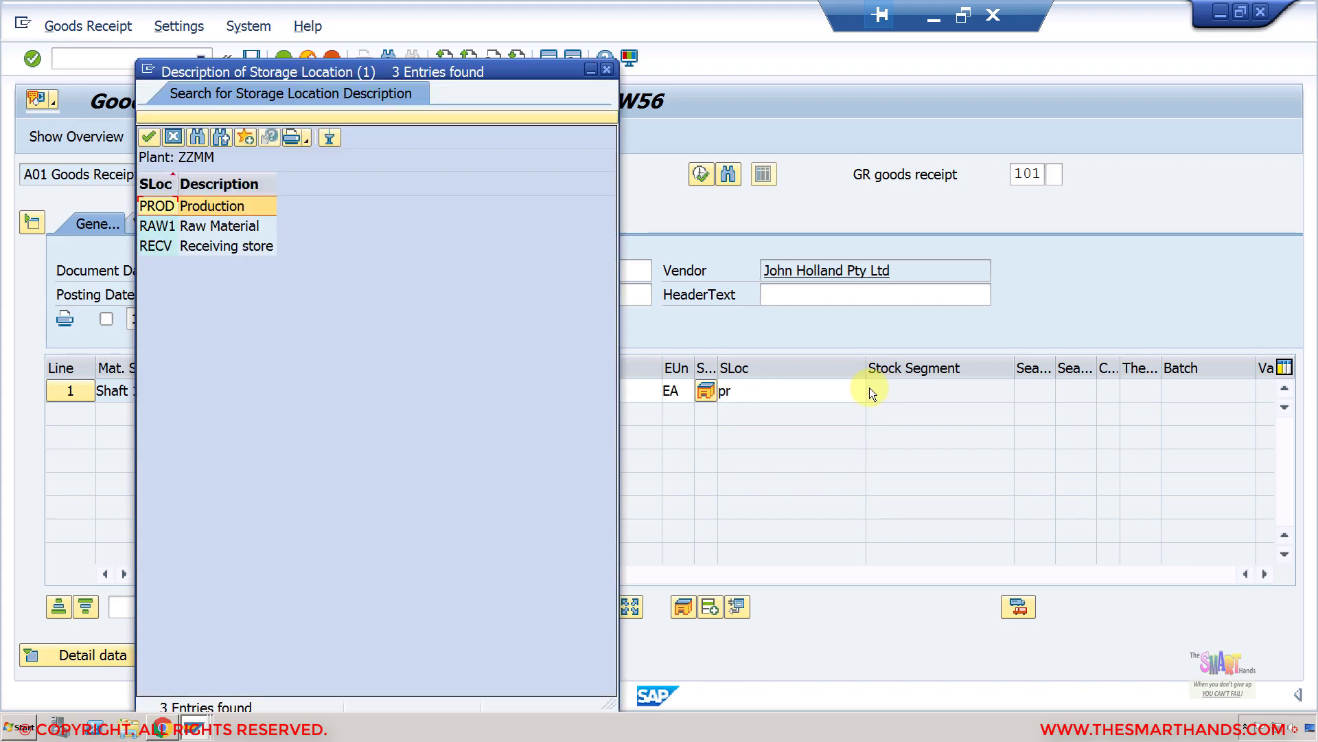
pyautogui.doubleClick(224, 204)
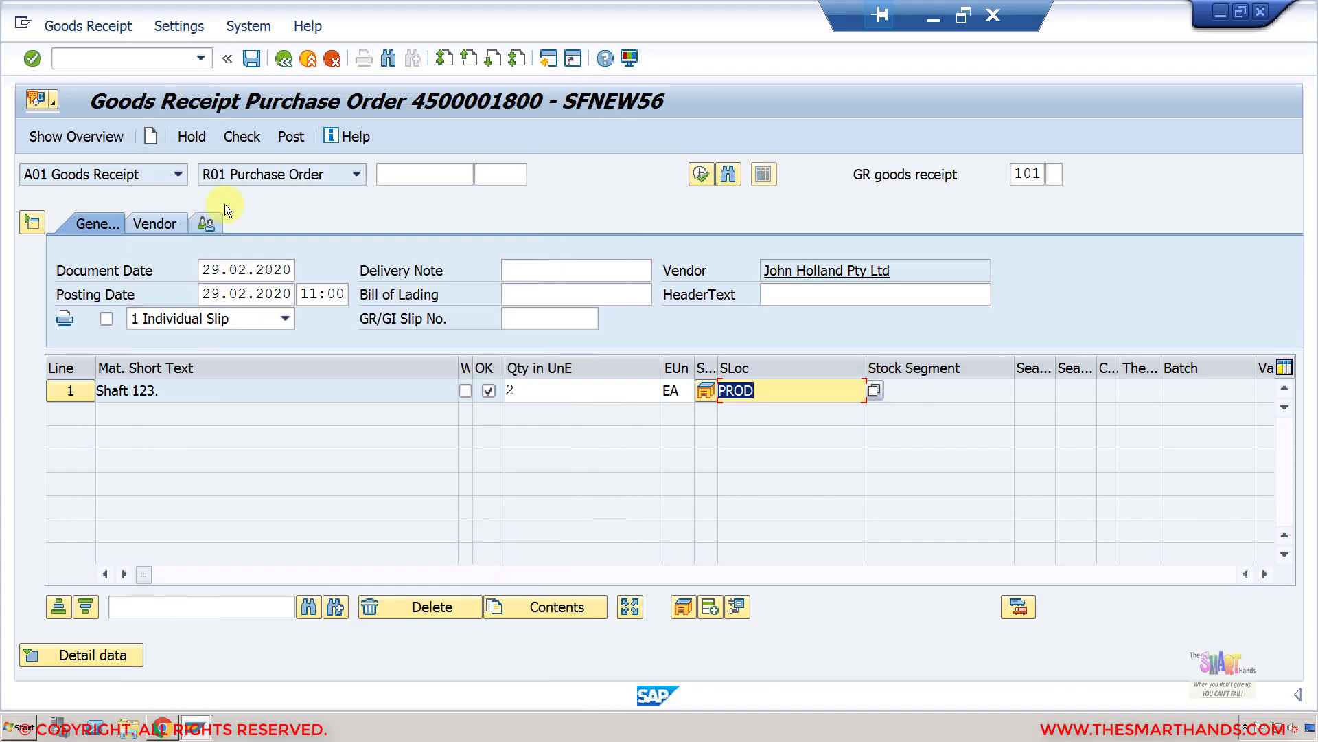
# Step: Check the goods receipt for posting problems, close the message log and return to the line's quantity
pyautogui.click(245, 138)
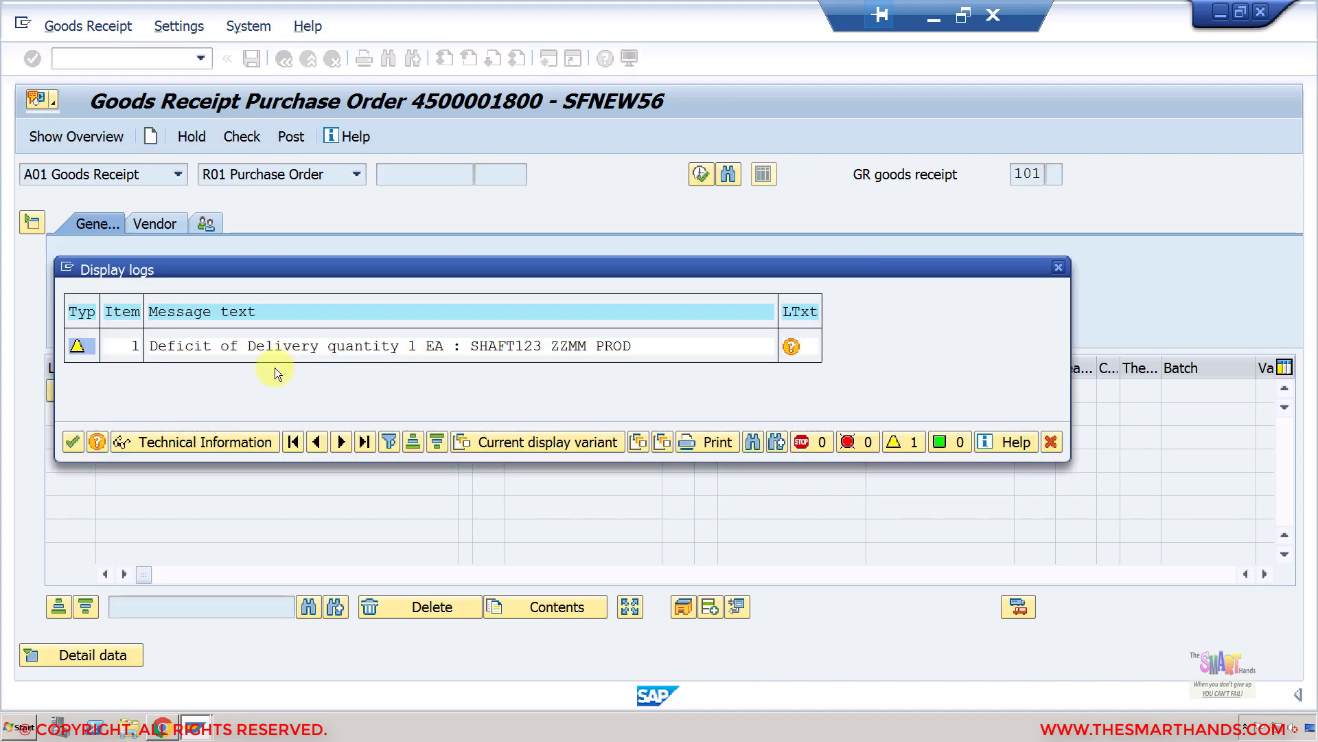
pyautogui.click(72, 441)
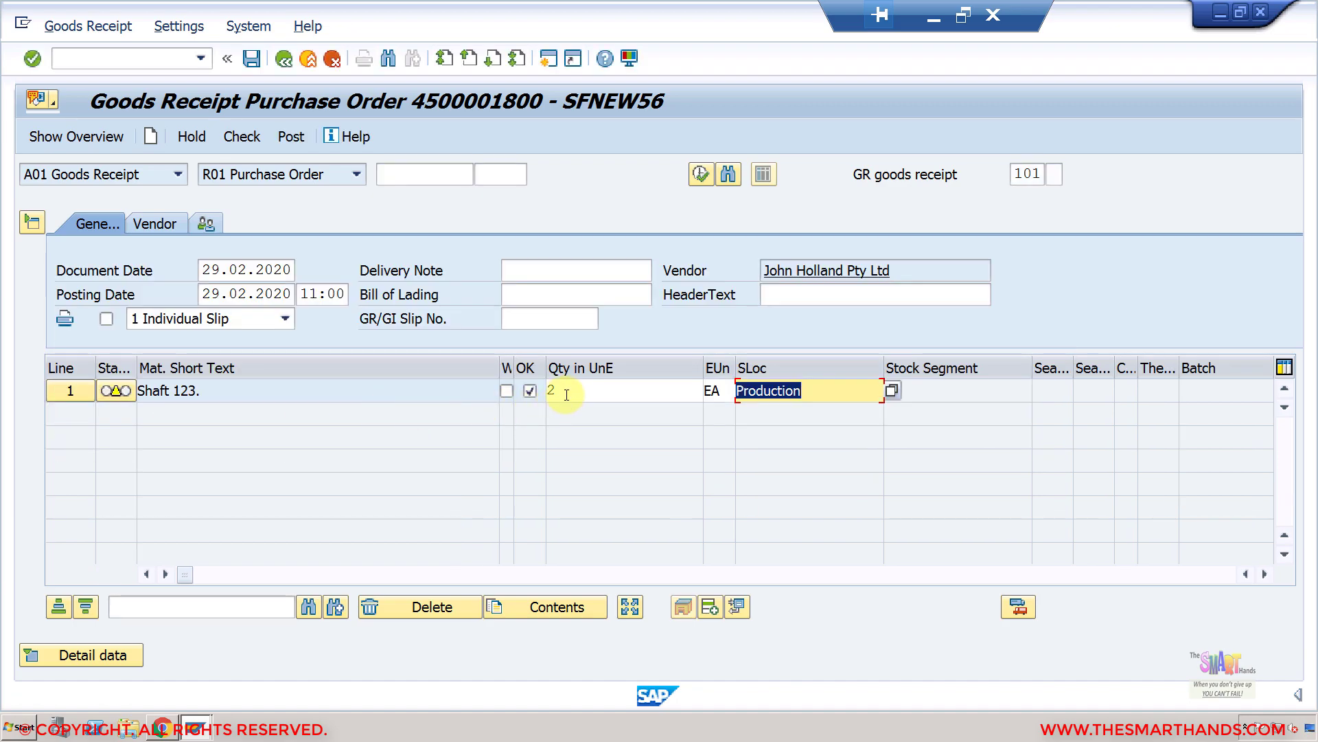
pyautogui.click(565, 394)
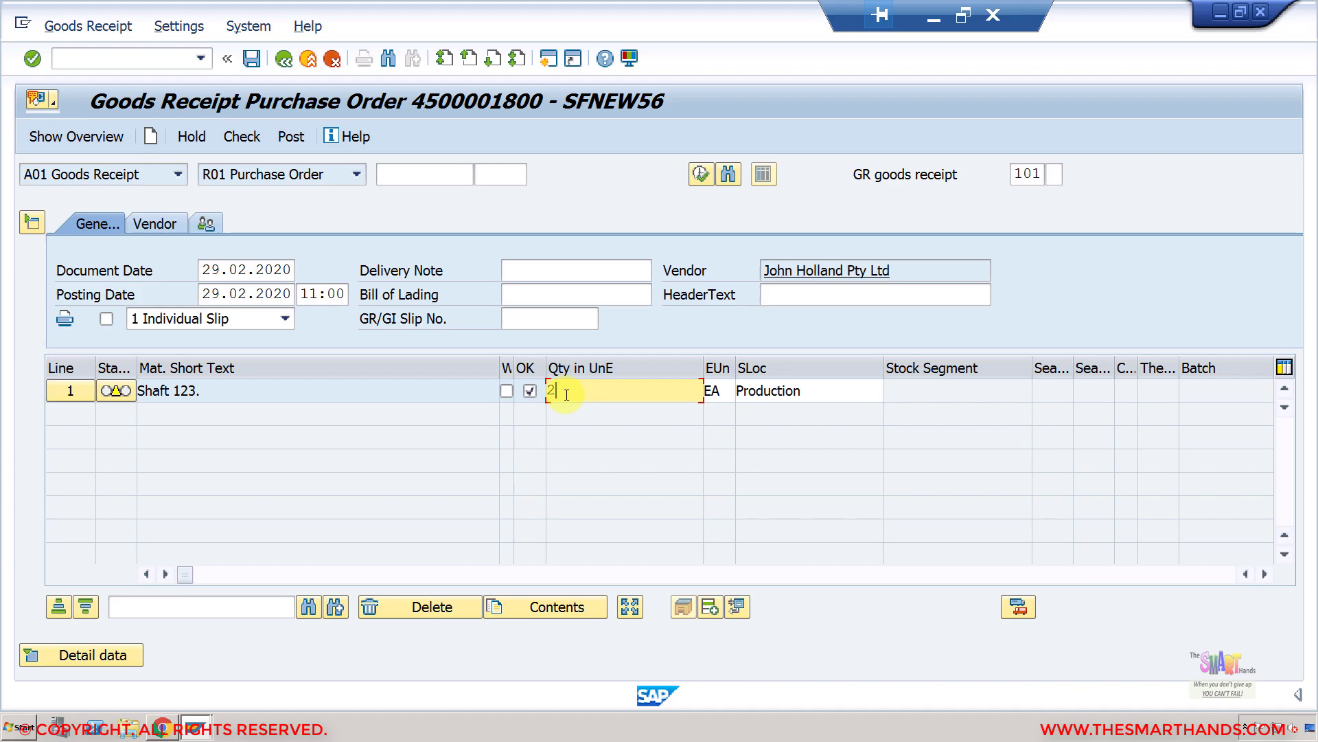
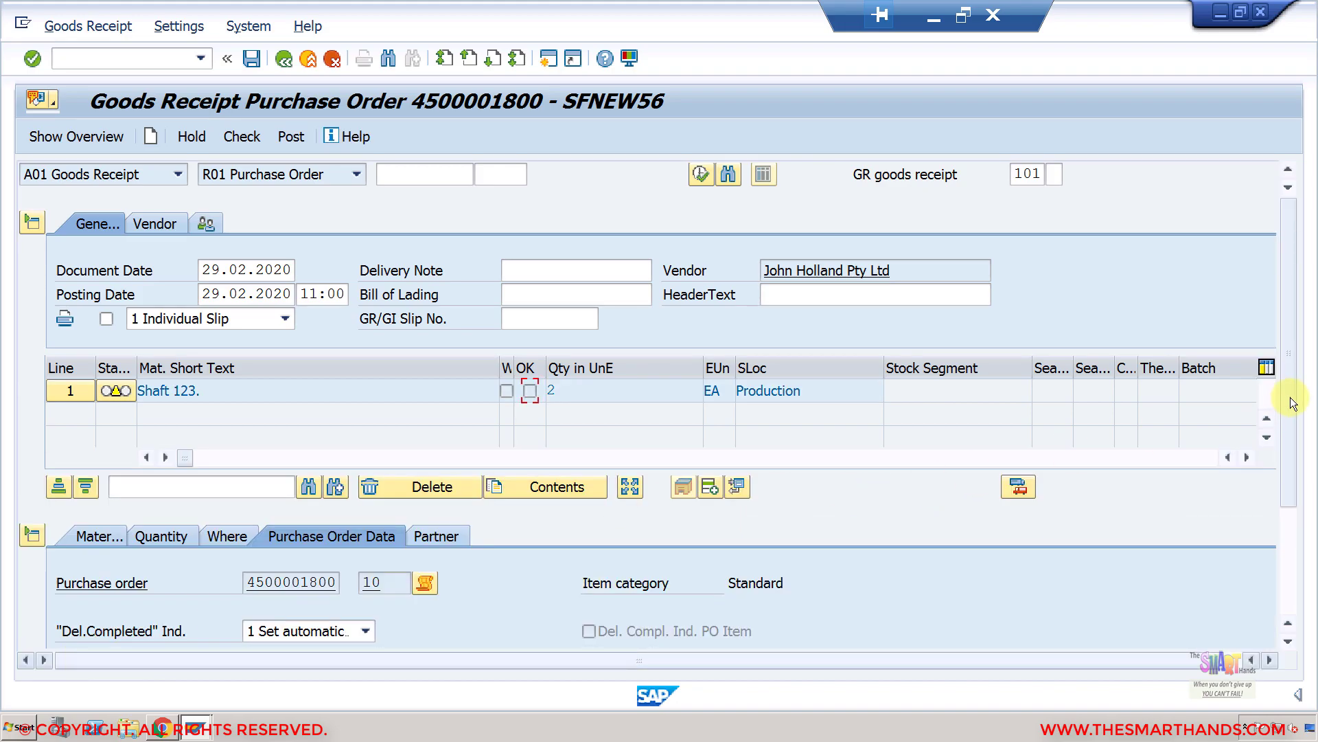
# Step: Review the shaft item's detail data for material, quantities, movement type and storage location
pyautogui.moveTo(1293, 402); pyautogui.dragTo(1300, 582)
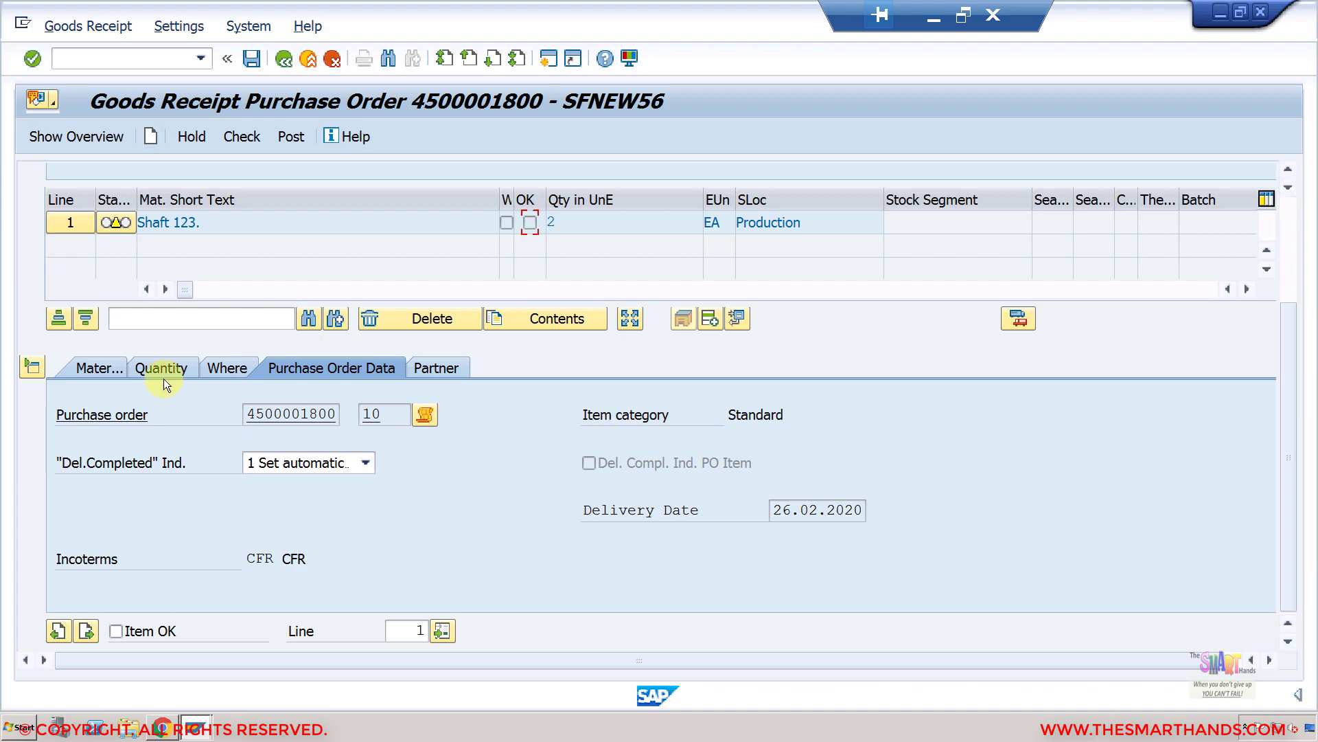
pyautogui.click(99, 370)
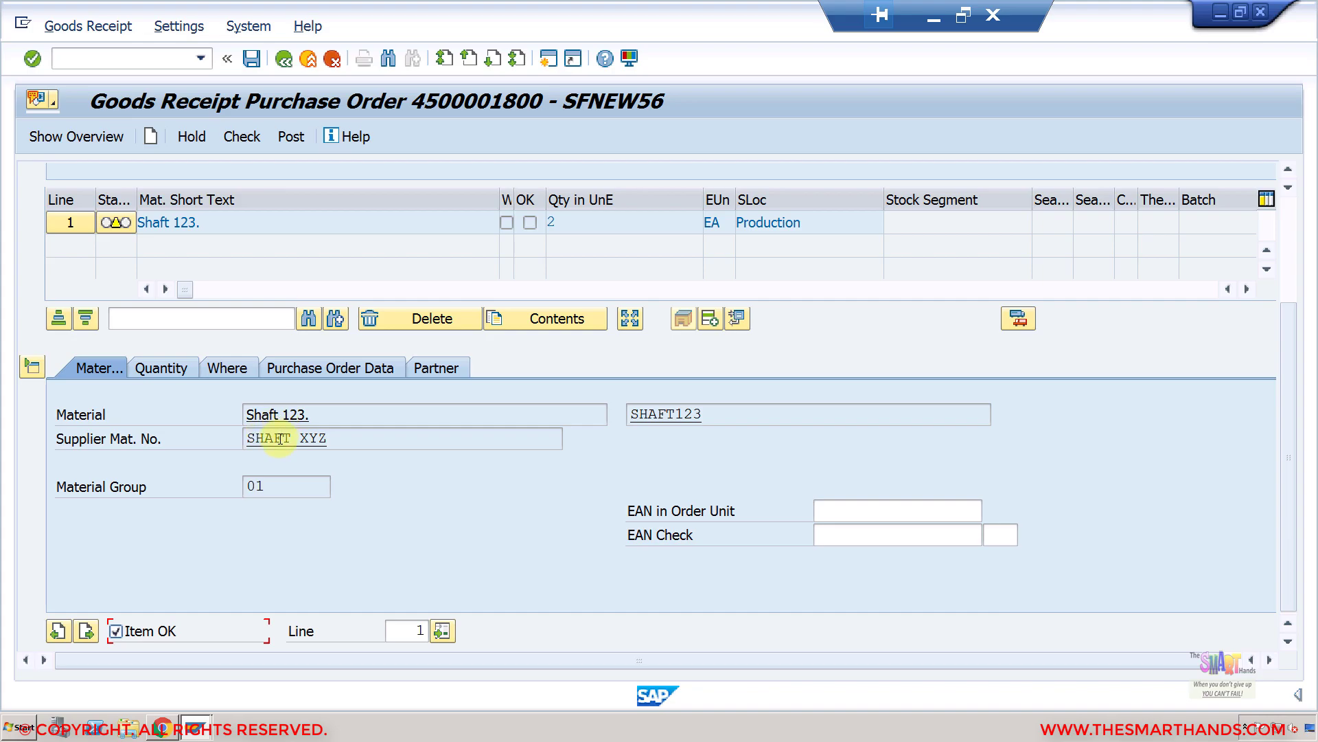
pyautogui.click(178, 369)
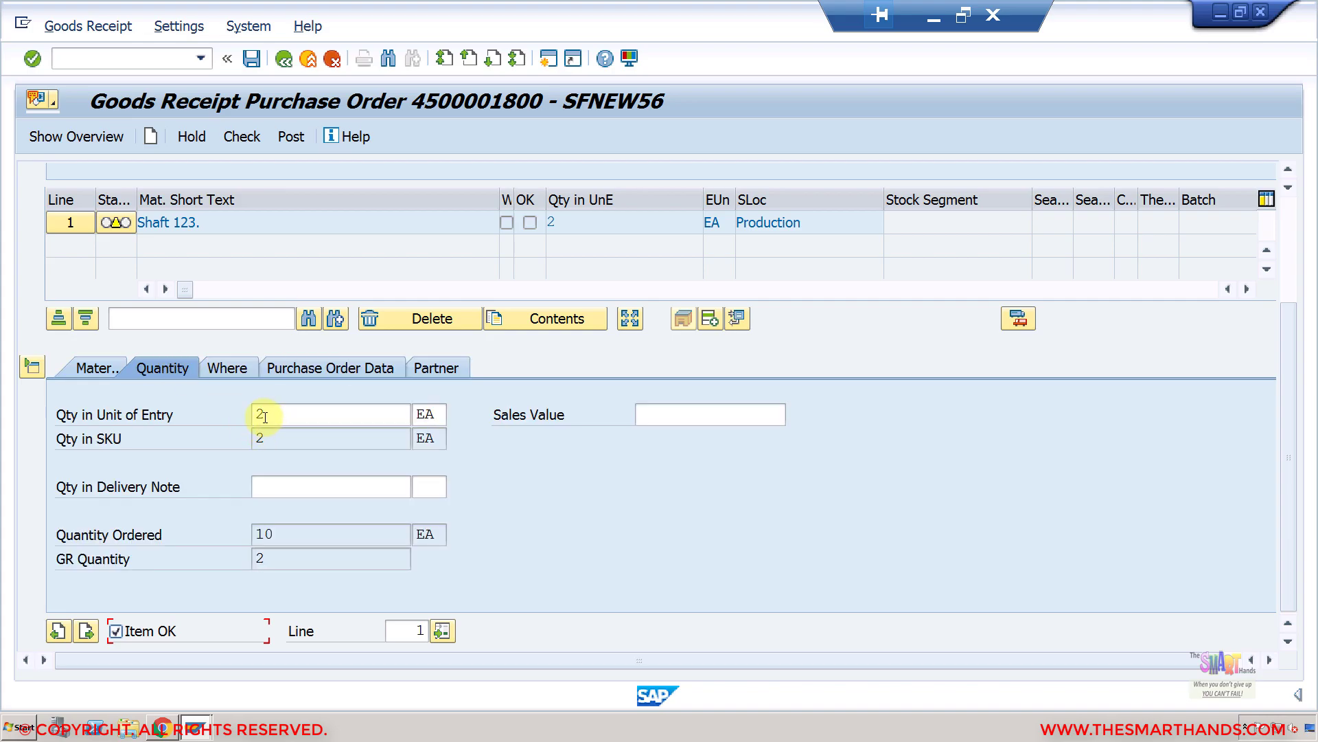
pyautogui.click(267, 493)
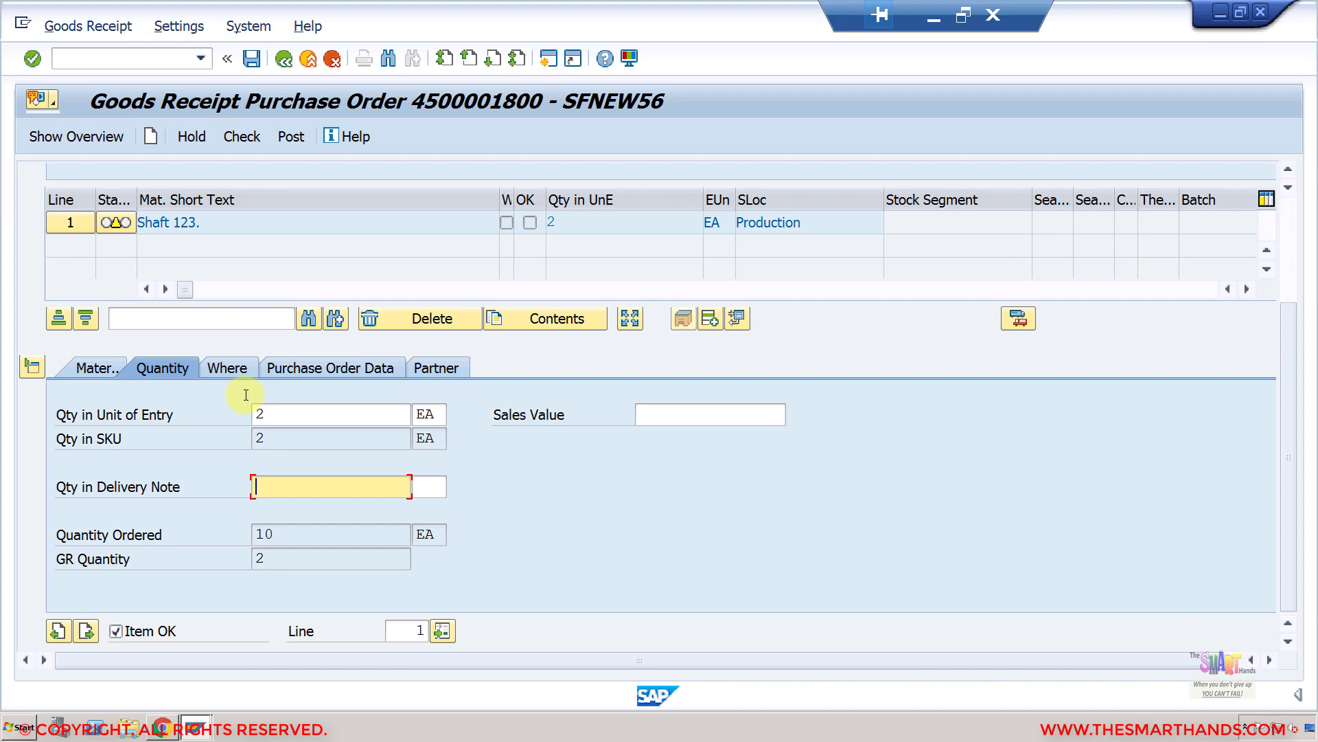
pyautogui.click(239, 370)
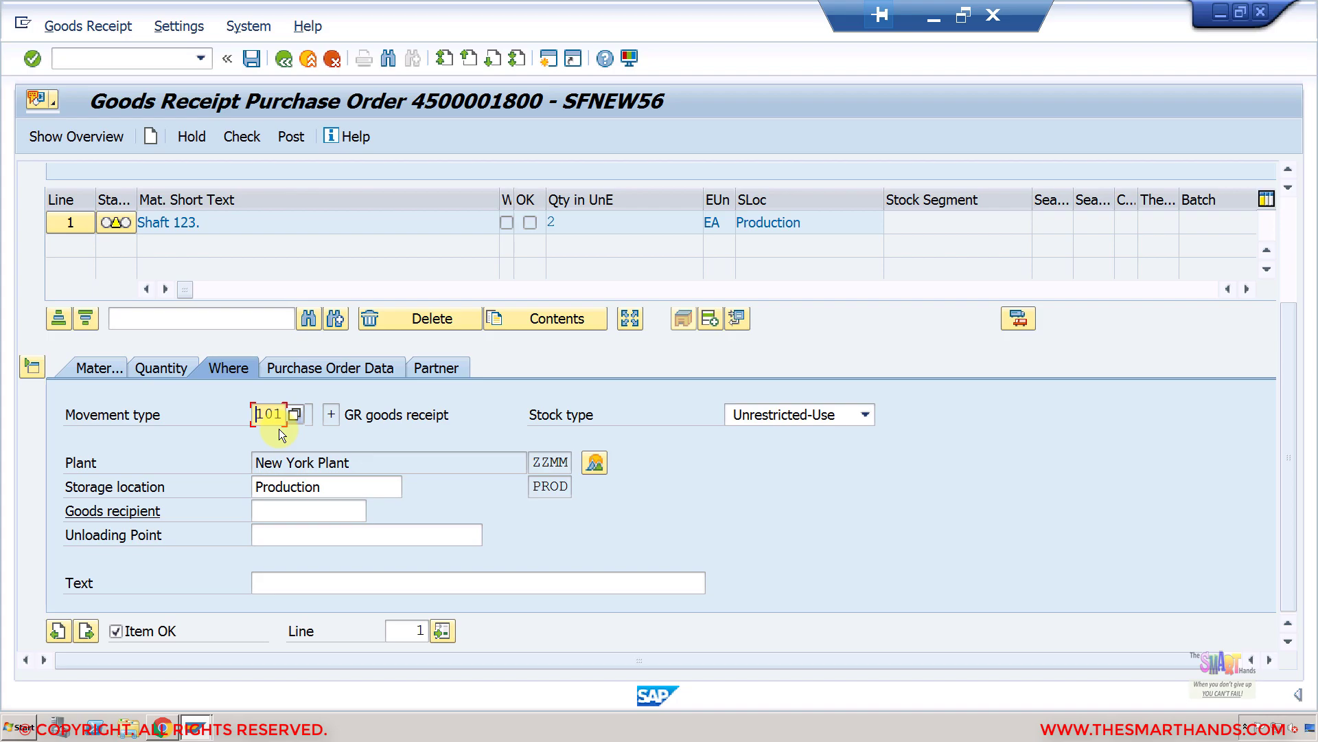
pyautogui.click(326, 491)
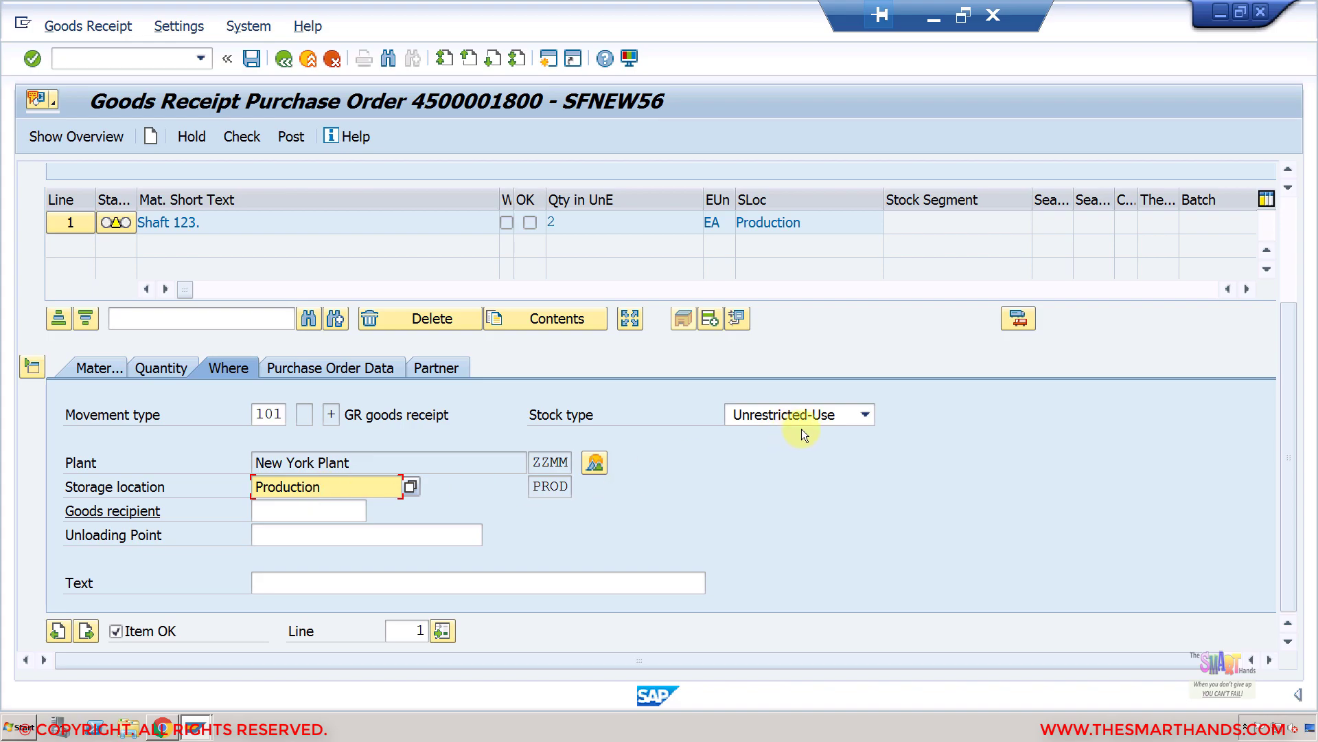
# Step: Try 2 Quality Inspection as the item's stock type, and set it back to Unrestricted-Use
pyautogui.click(864, 416)
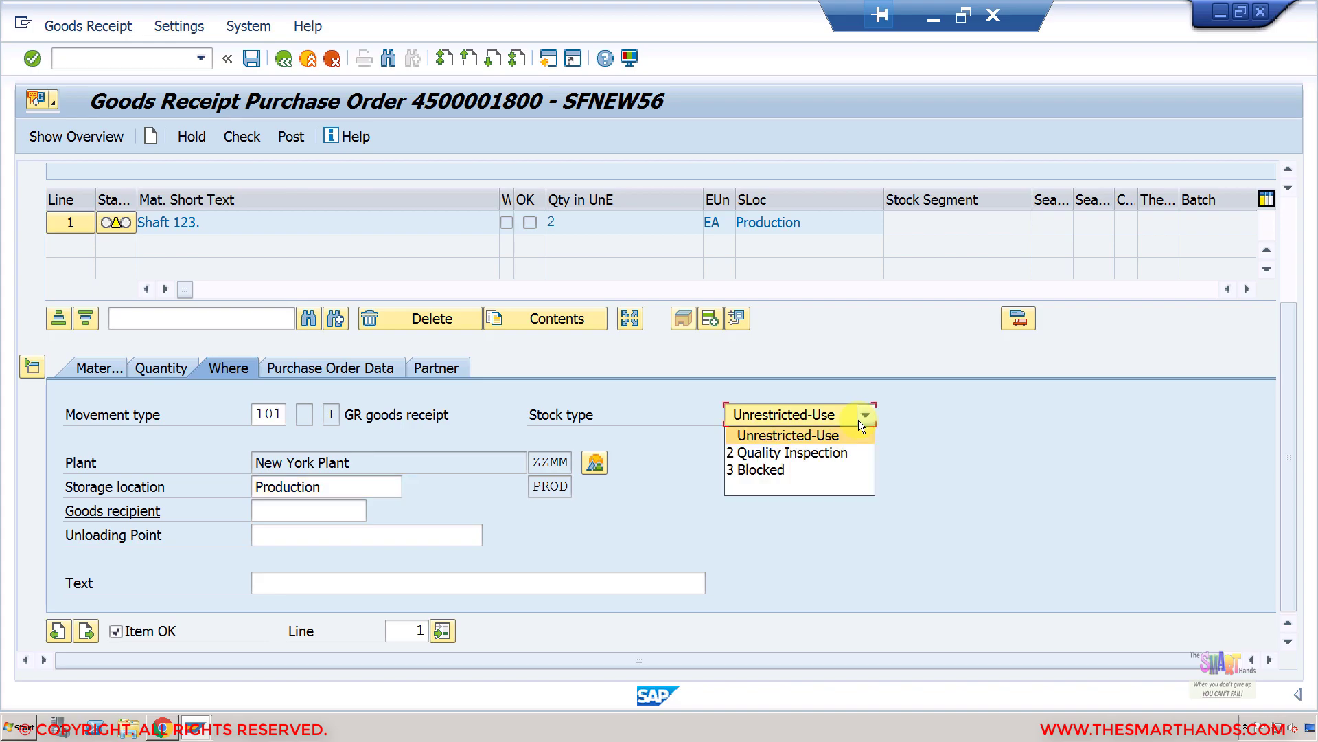
pyautogui.click(813, 452)
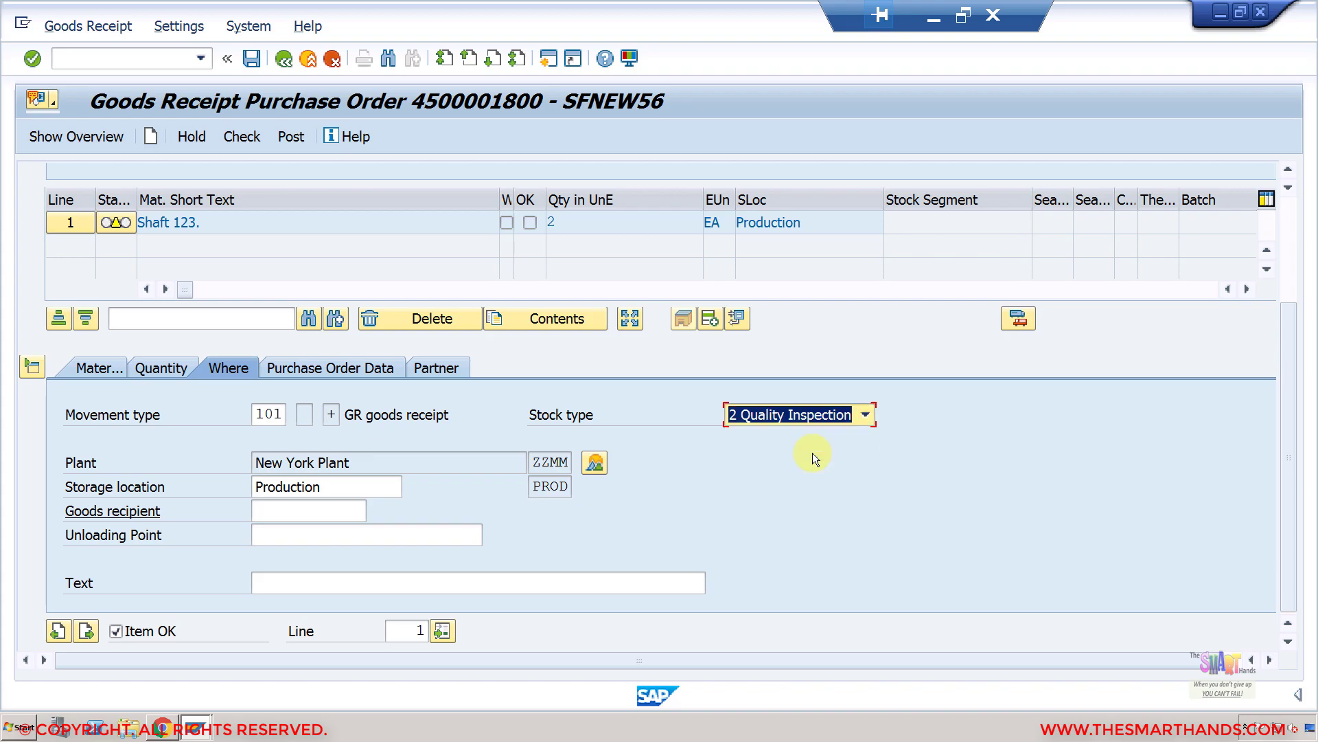
pyautogui.click(864, 417)
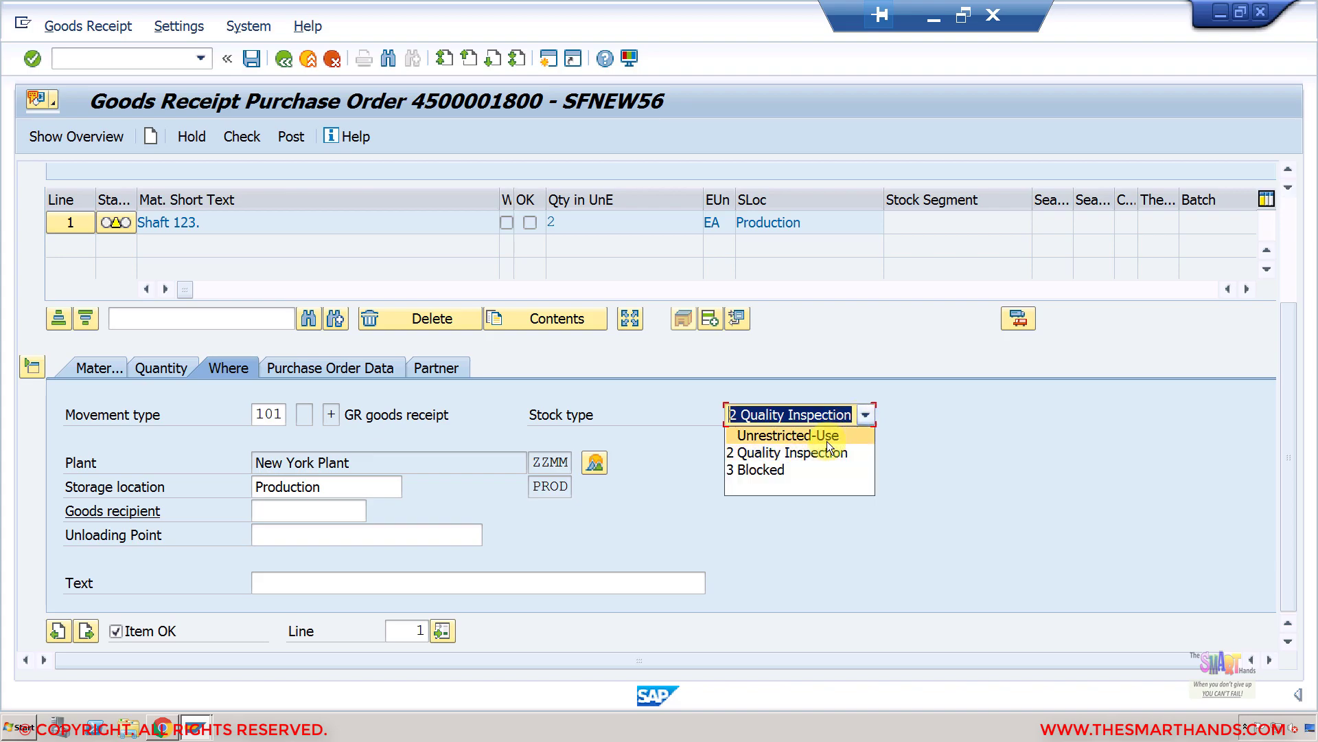
pyautogui.click(828, 440)
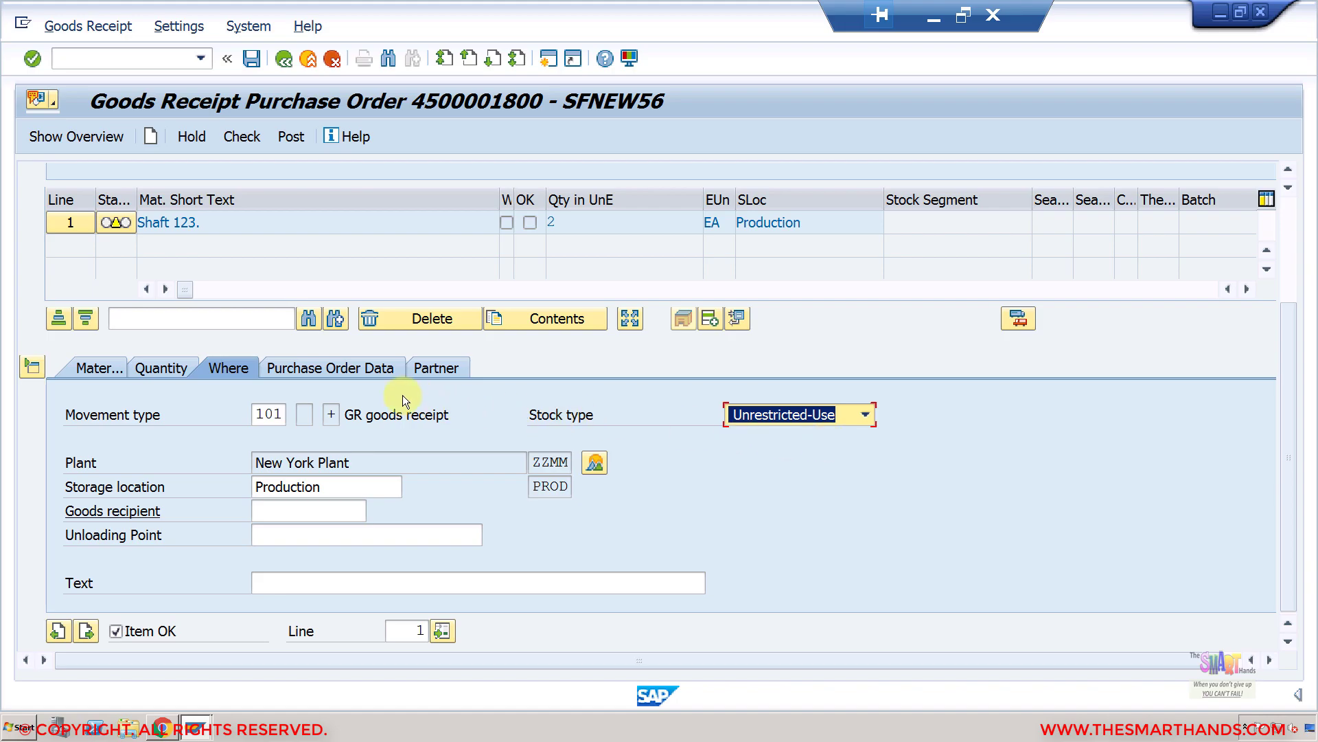
# Step: Review the shaft item's purchase order data, including the delivery-completed indicator options, and its partner data
pyautogui.click(367, 370)
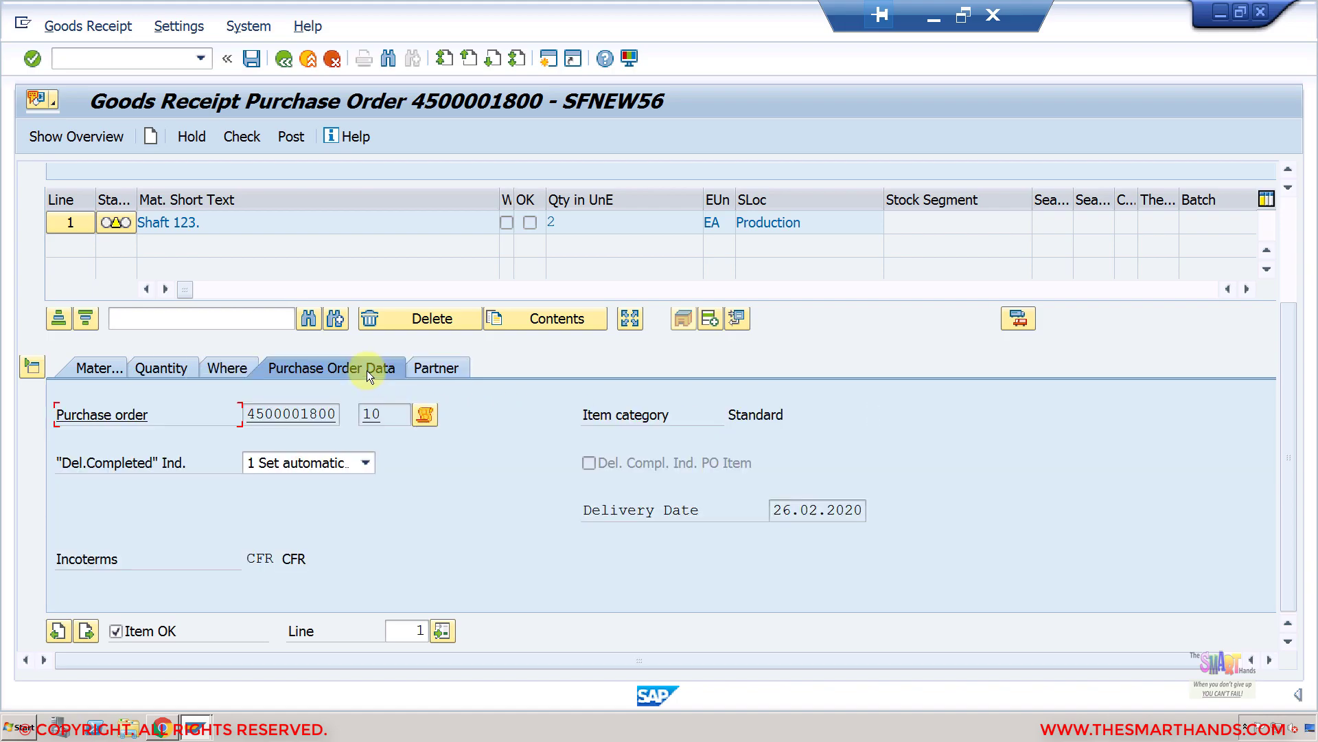
pyautogui.click(366, 464)
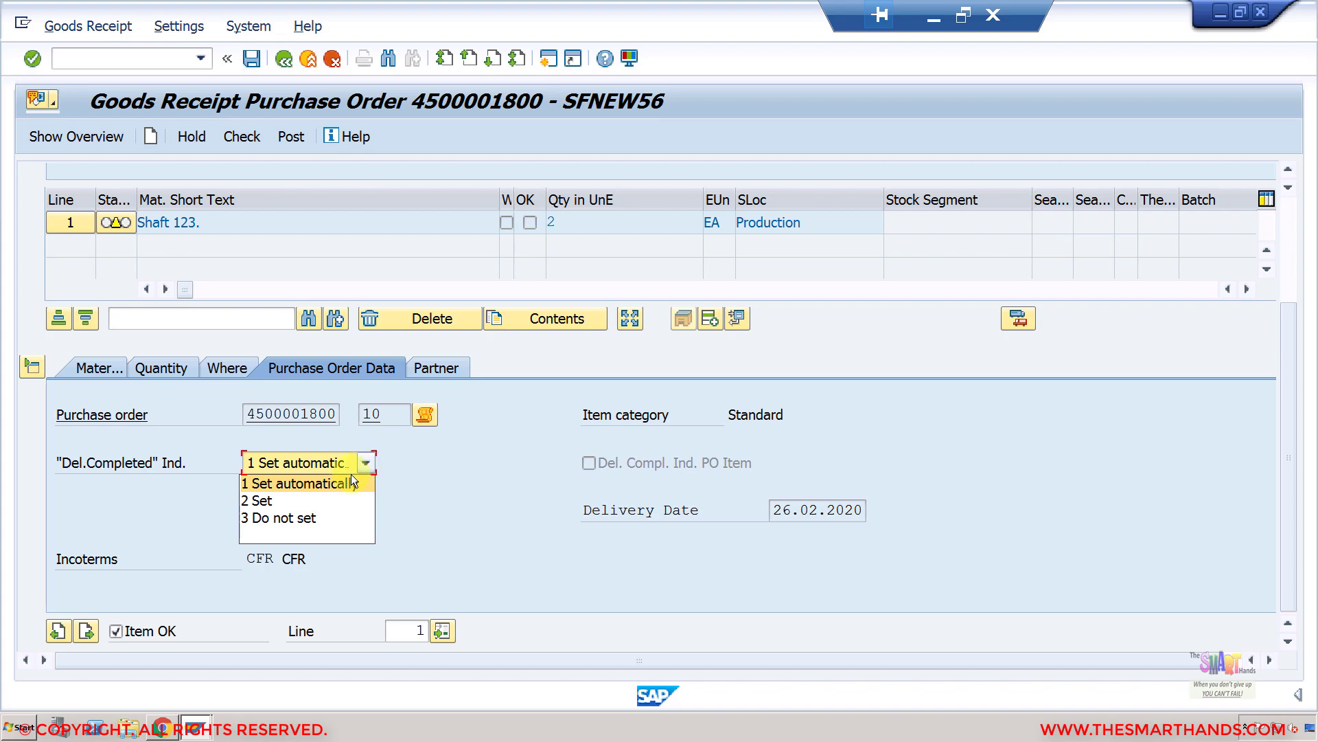
pyautogui.click(312, 464)
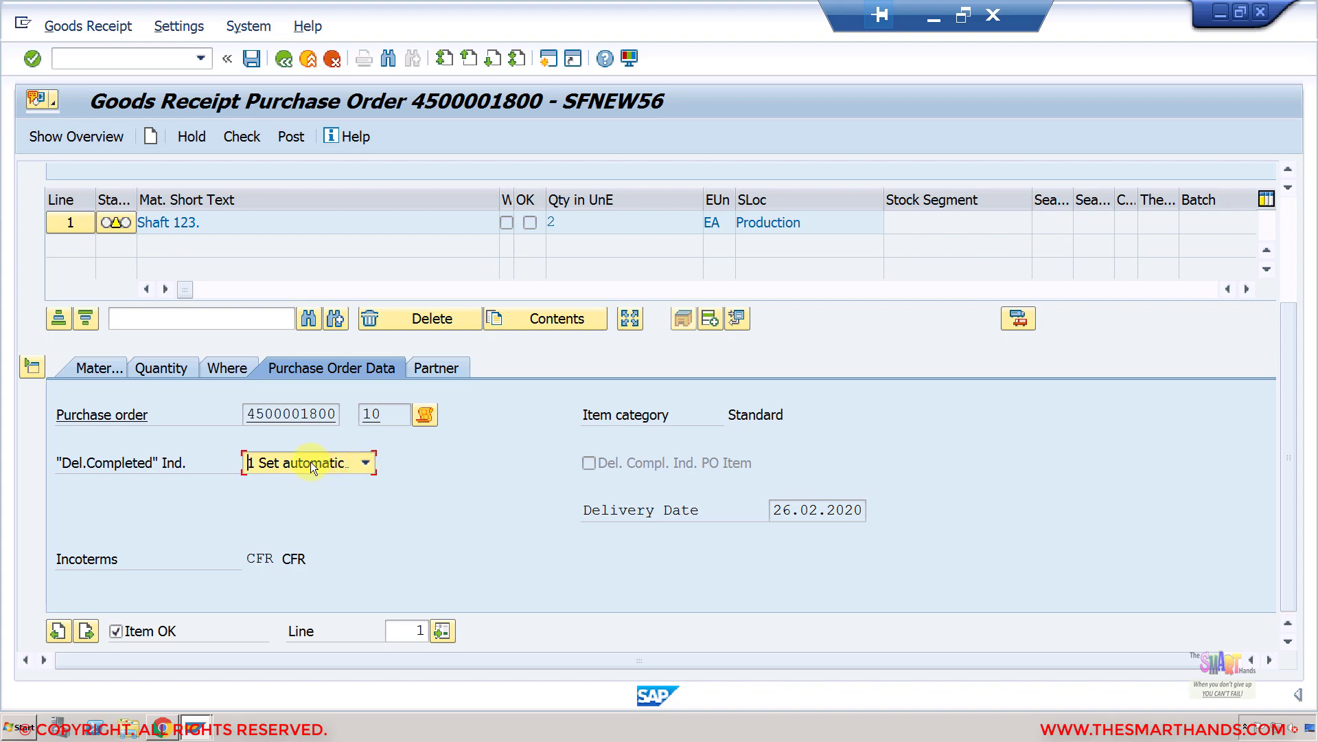
pyautogui.click(434, 372)
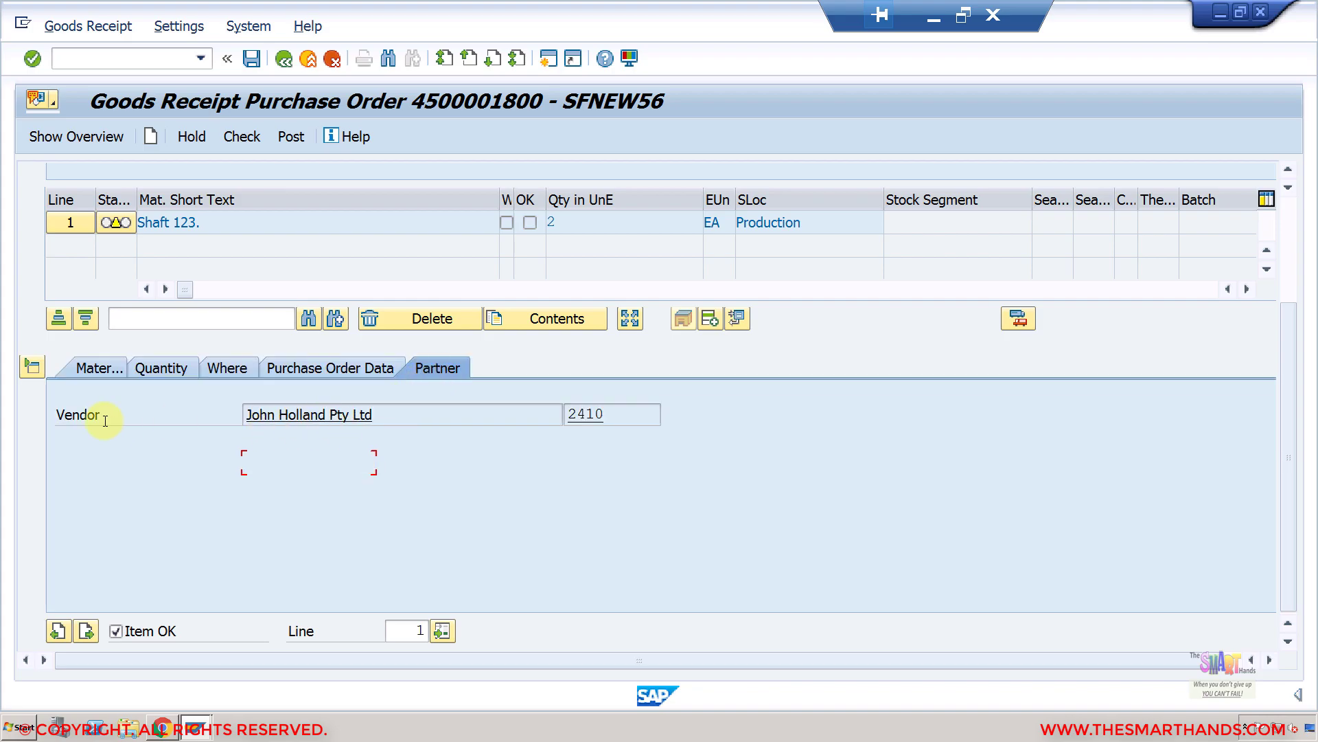
# Step: Close the item detail data and check the line's movement type, plant, vendor and stock type options in the item overview
pyautogui.click(33, 369)
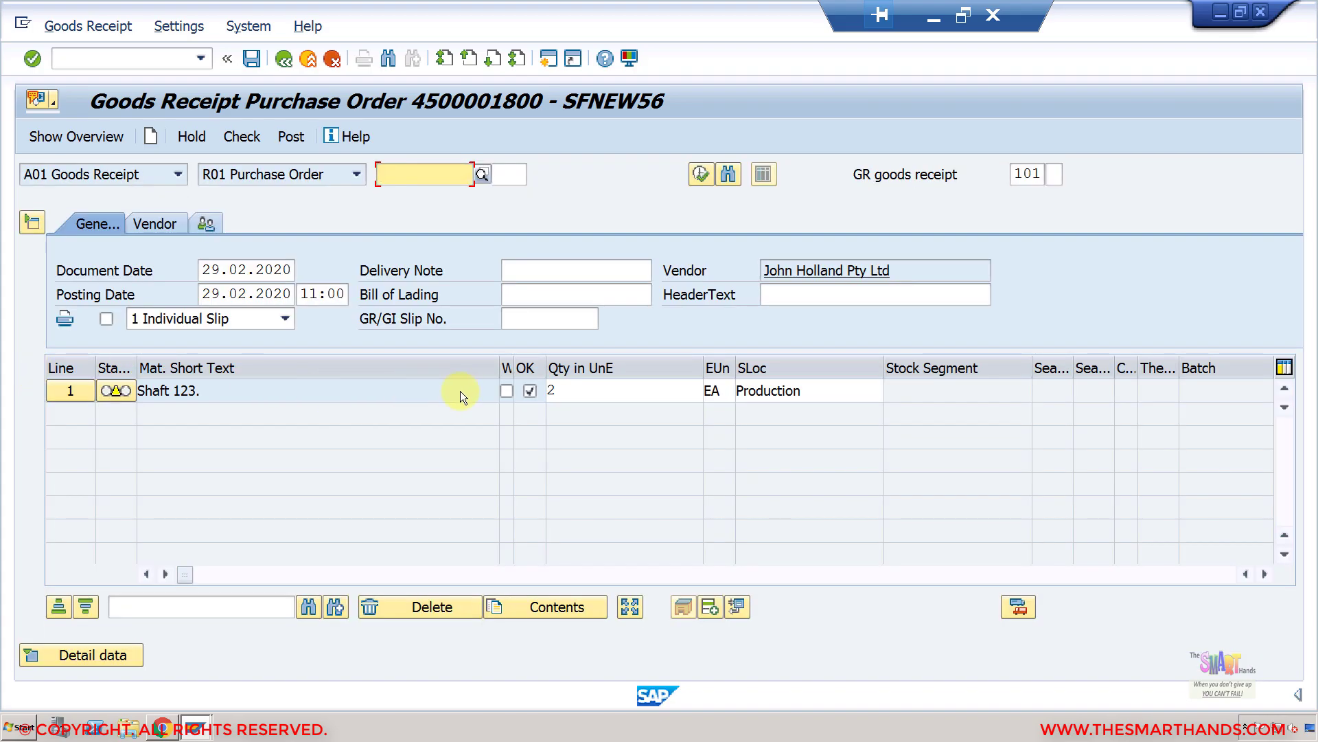
pyautogui.click(166, 574)
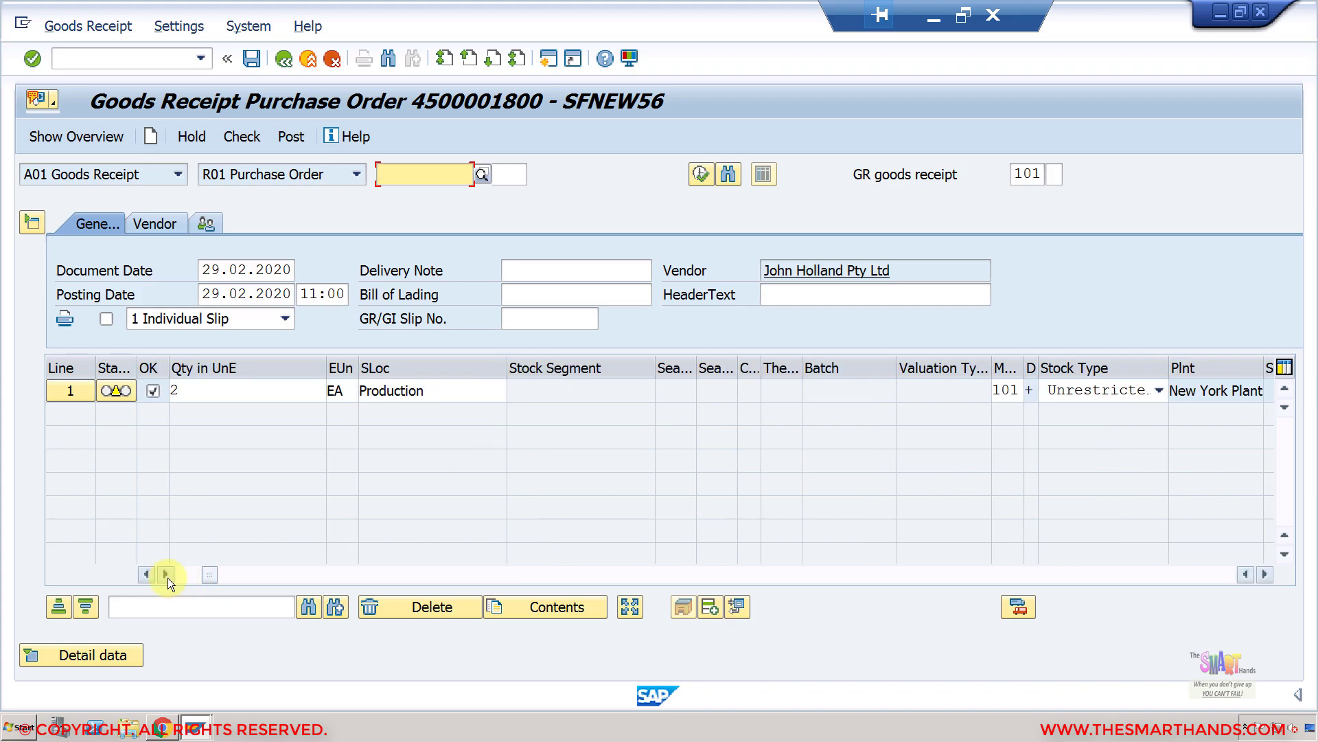
pyautogui.click(166, 574)
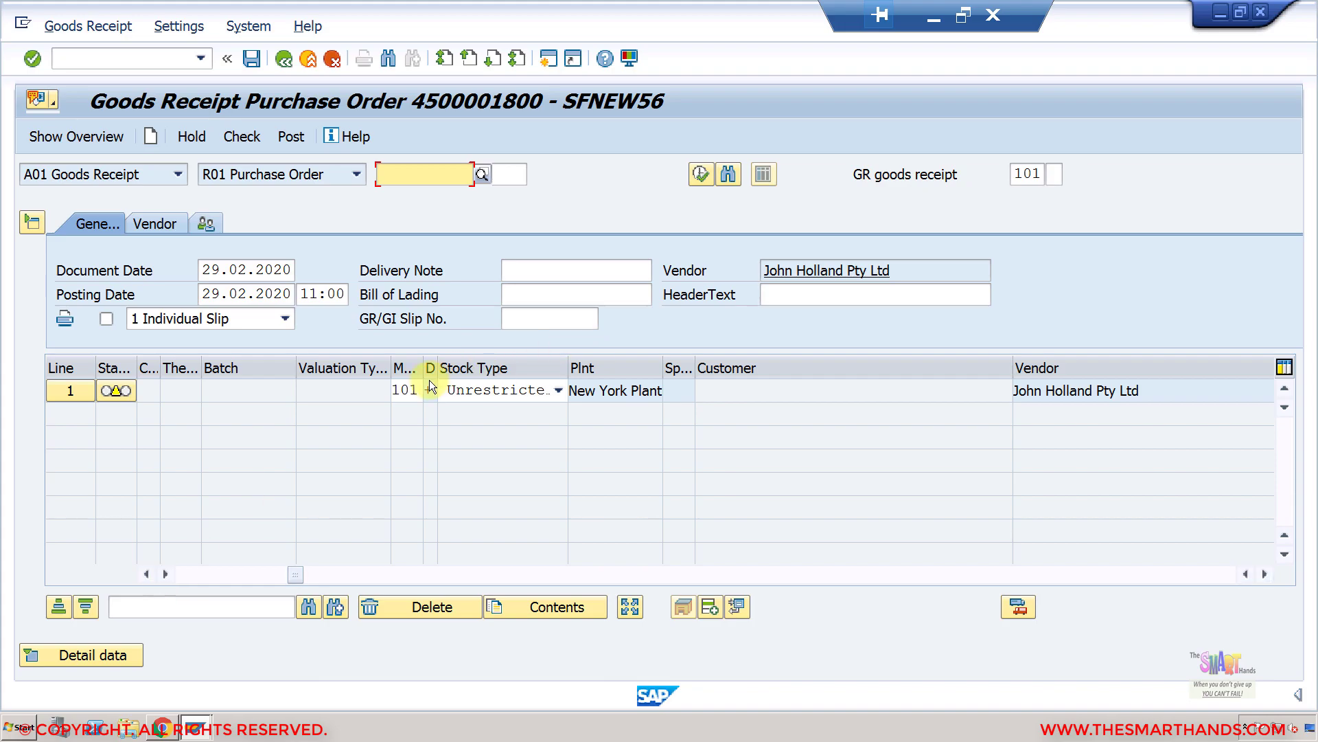
pyautogui.click(492, 392)
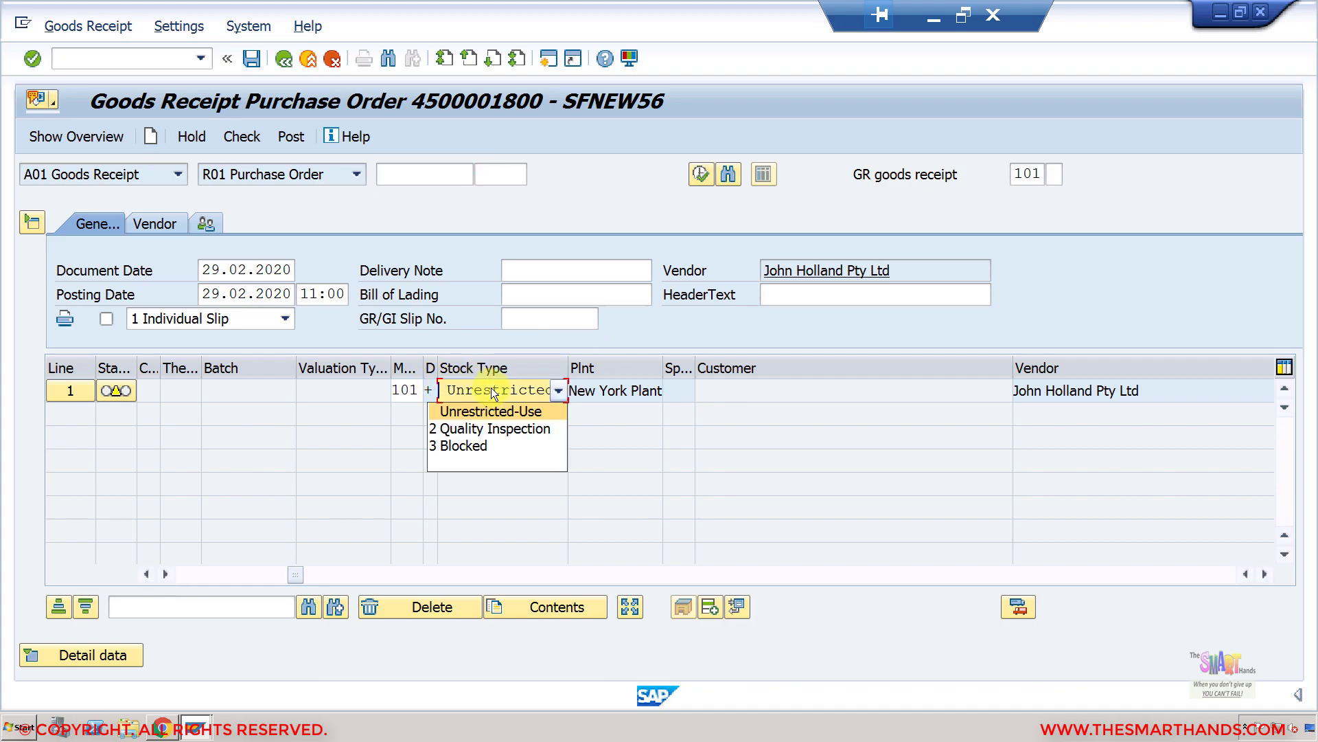
pyautogui.click(492, 388)
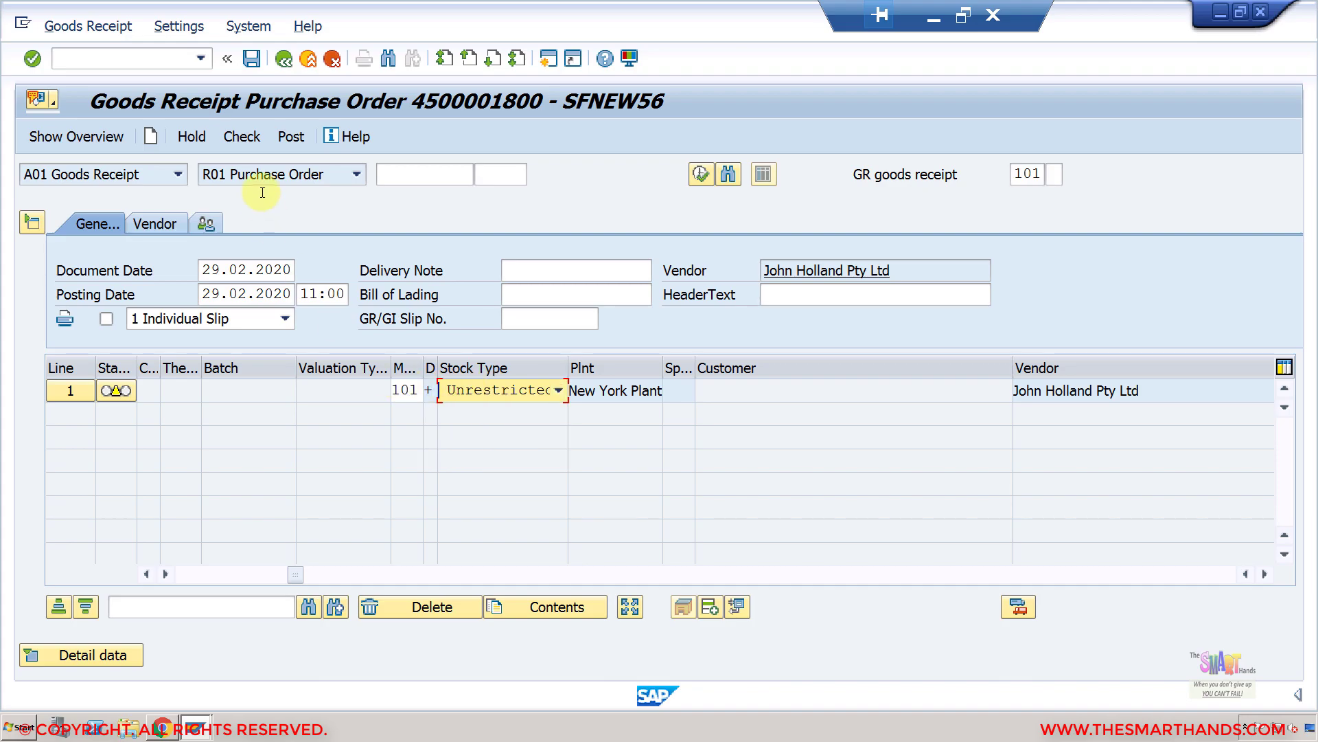
# Step: Exit the goods receipt without saving, and open Post Goods Receipt for Purchase Order from Warehouse Processing in the Fiori launchpad in Chrome
pyautogui.click(307, 60)
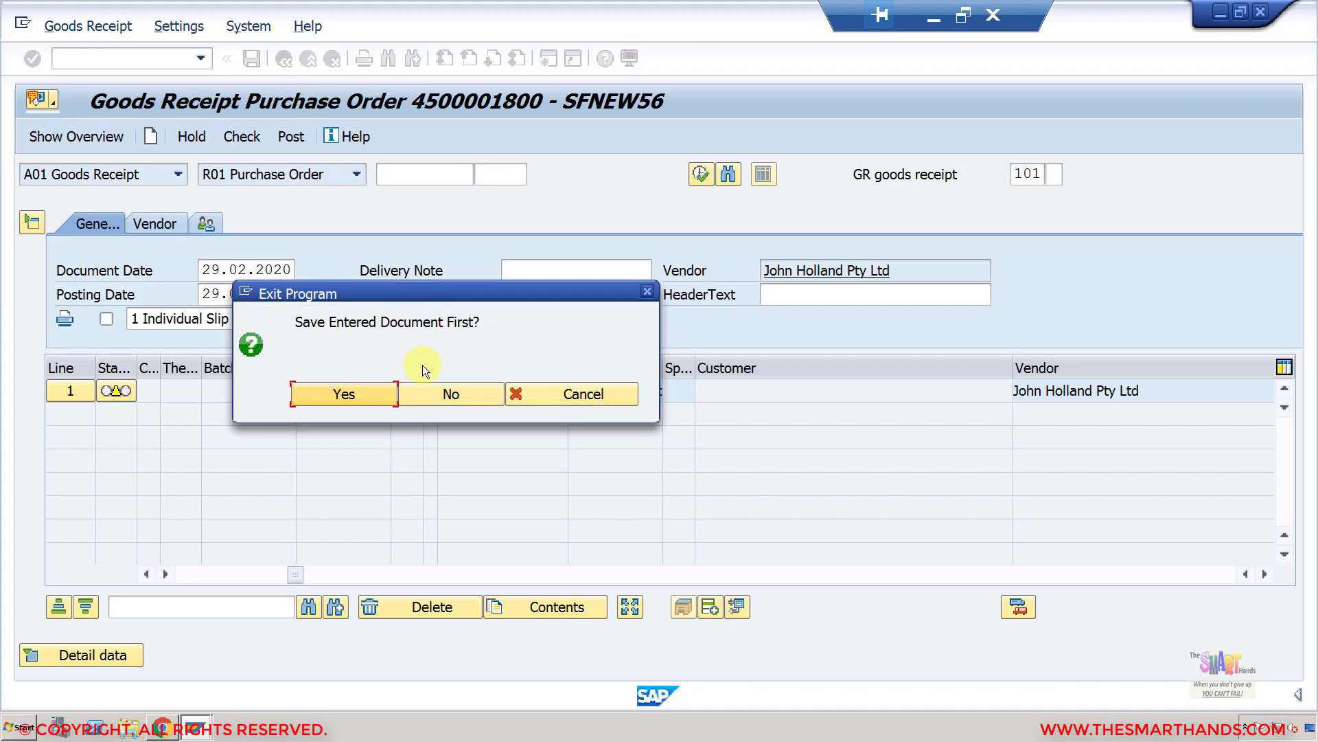
pyautogui.click(436, 395)
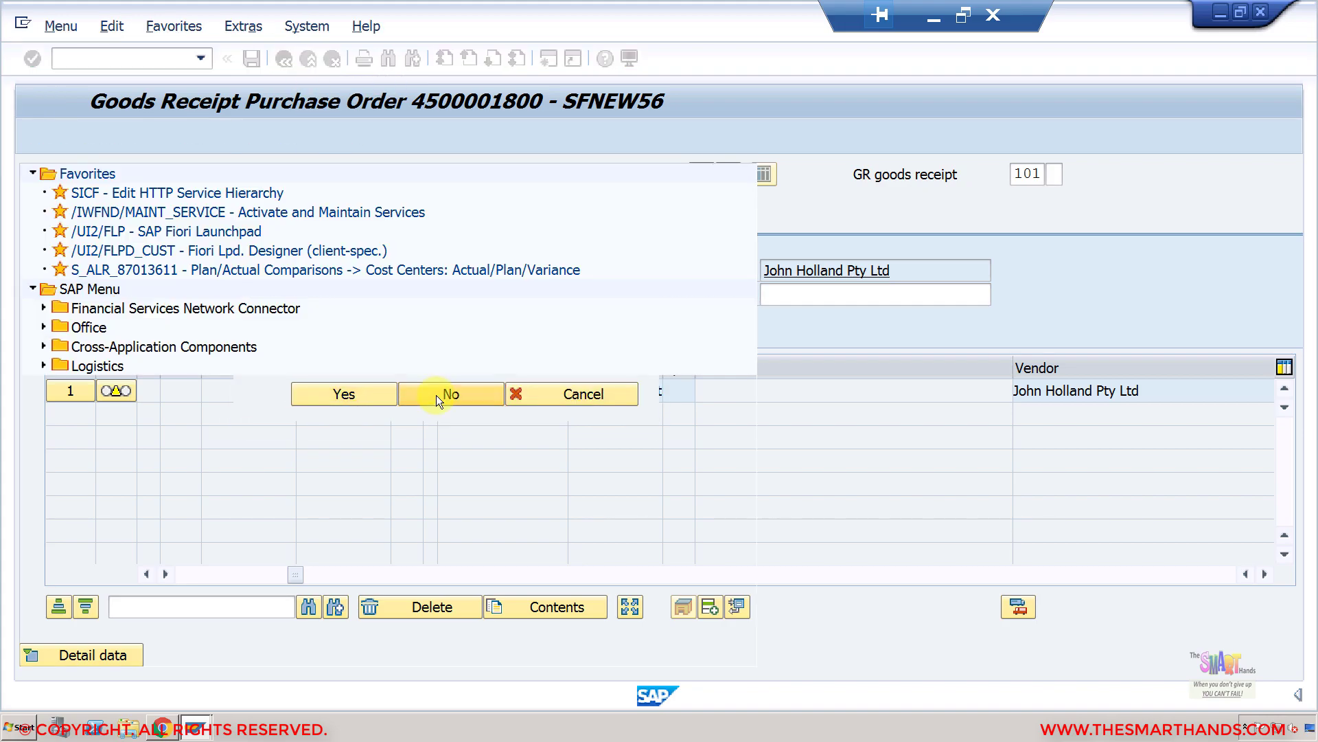
pyautogui.click(163, 728)
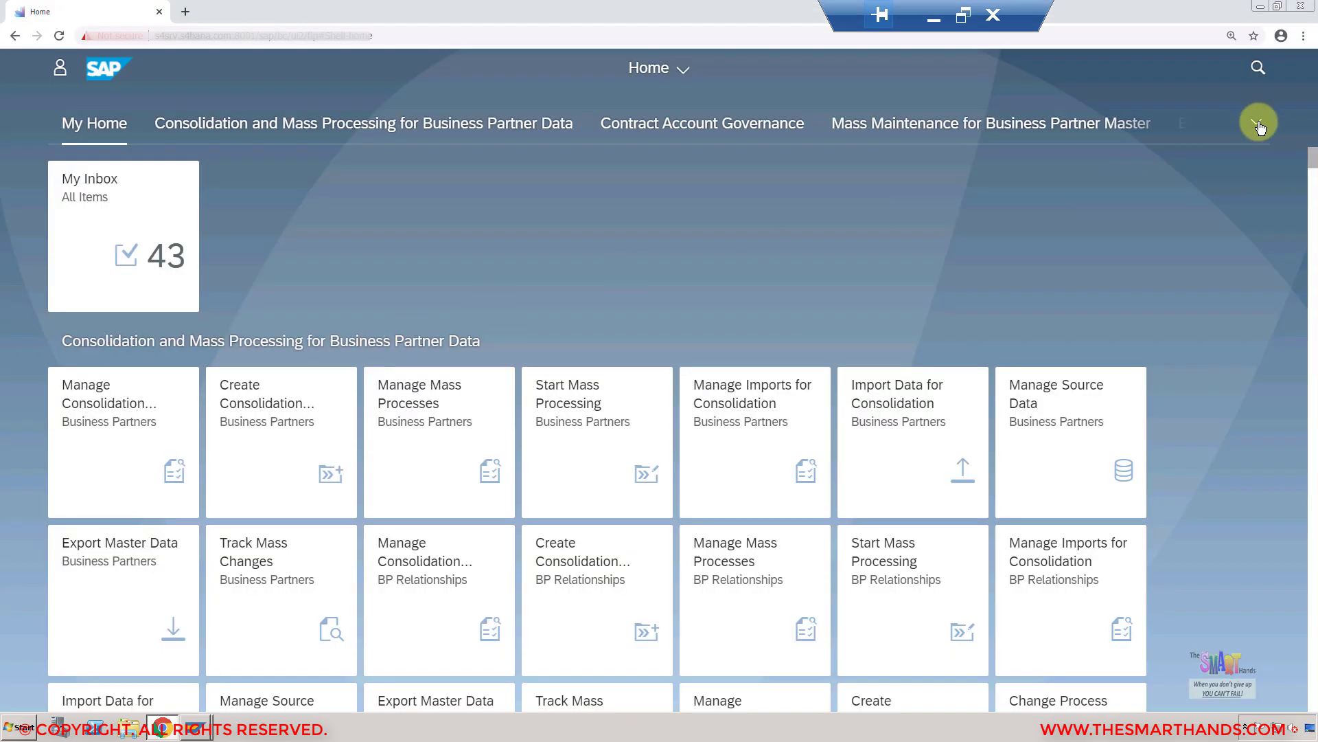
pyautogui.click(1258, 124)
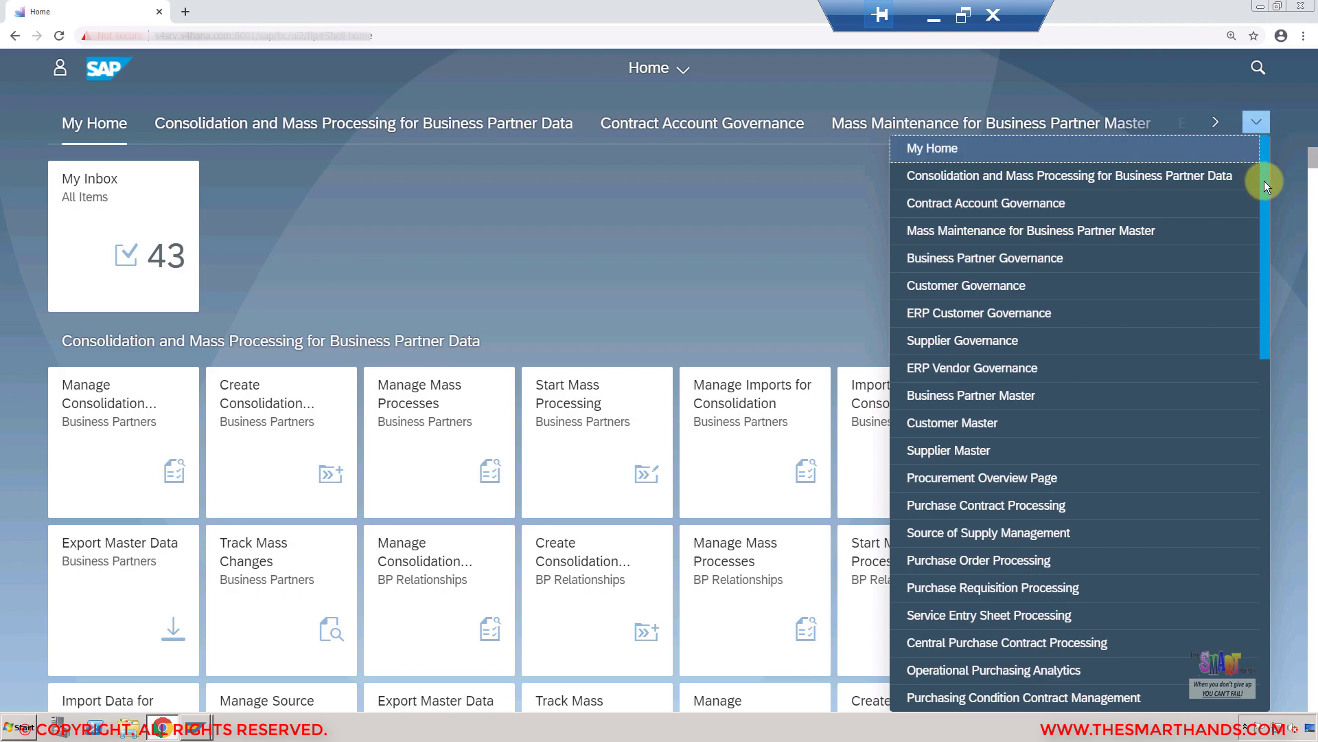
pyautogui.moveTo(1265, 198); pyautogui.dragTo(1209, 405)
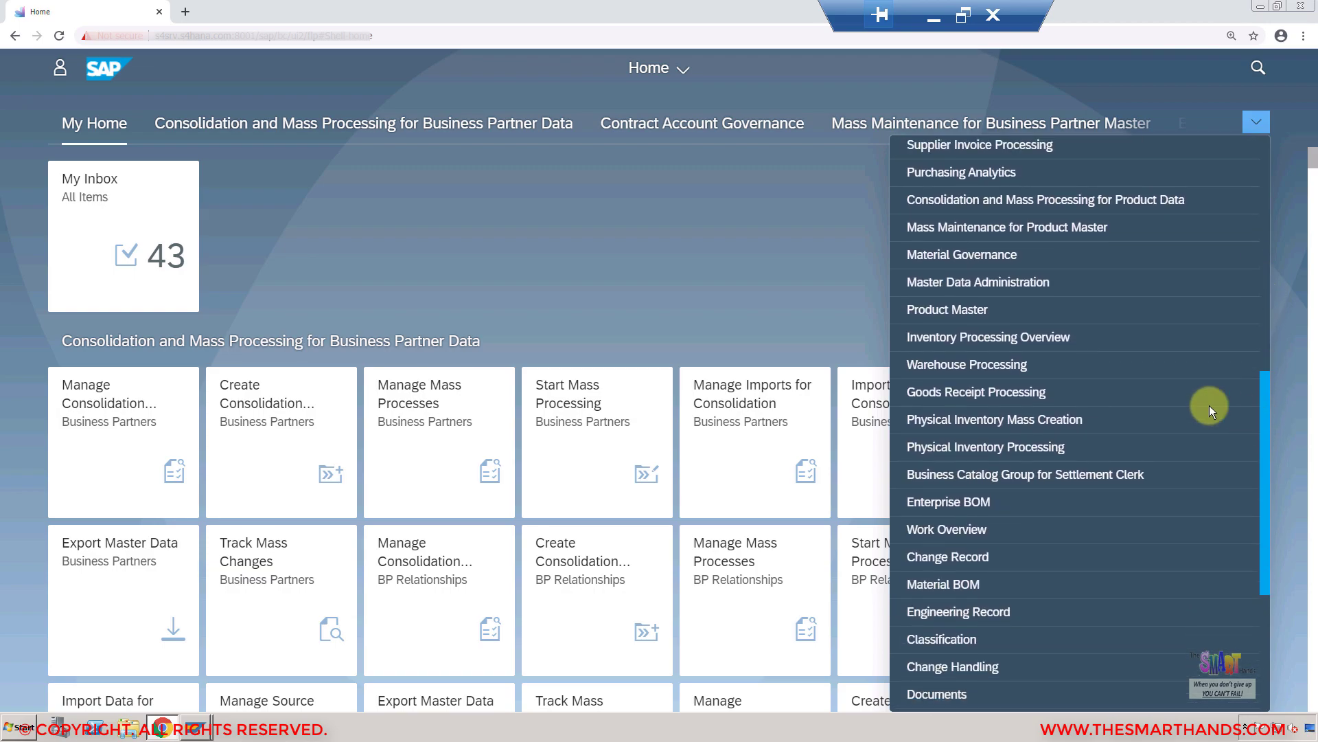
pyautogui.click(972, 369)
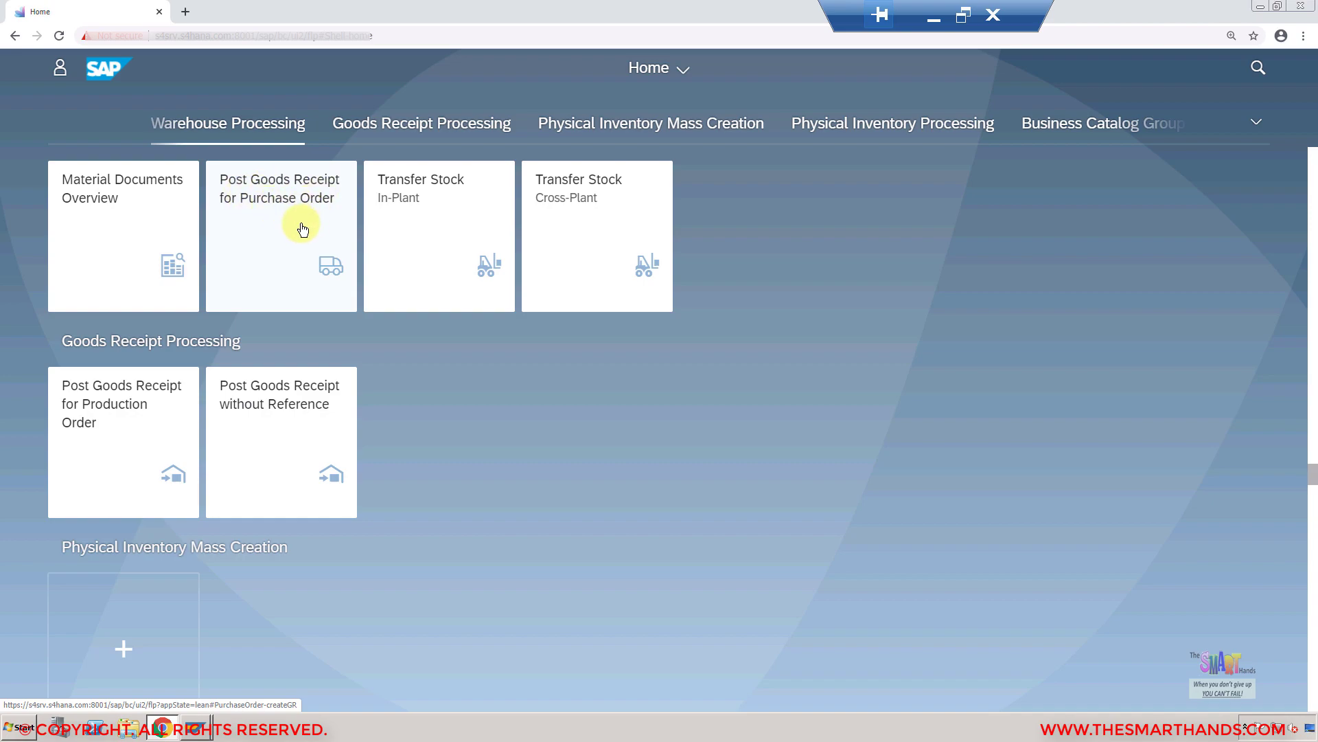
pyautogui.click(287, 259)
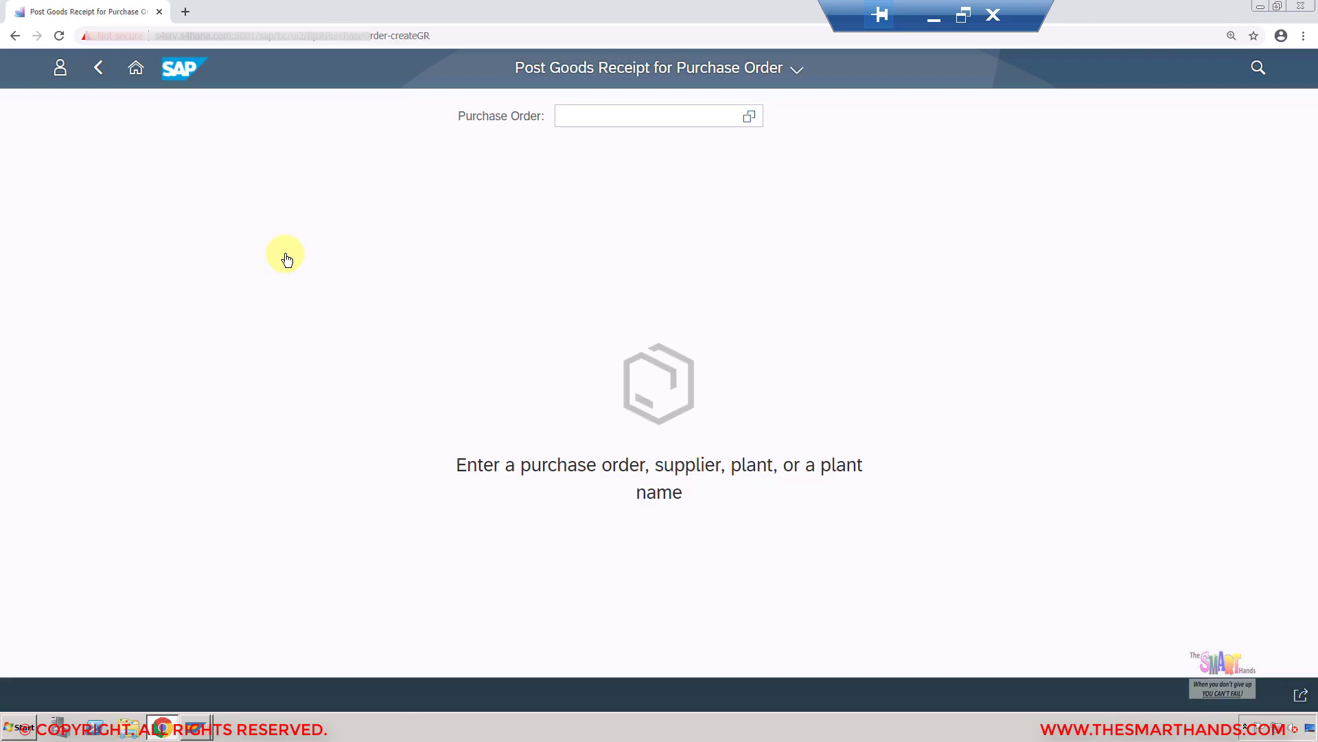
# Step: Open the purchase order value help and search it for the supplier term "john"
pyautogui.click(588, 116)
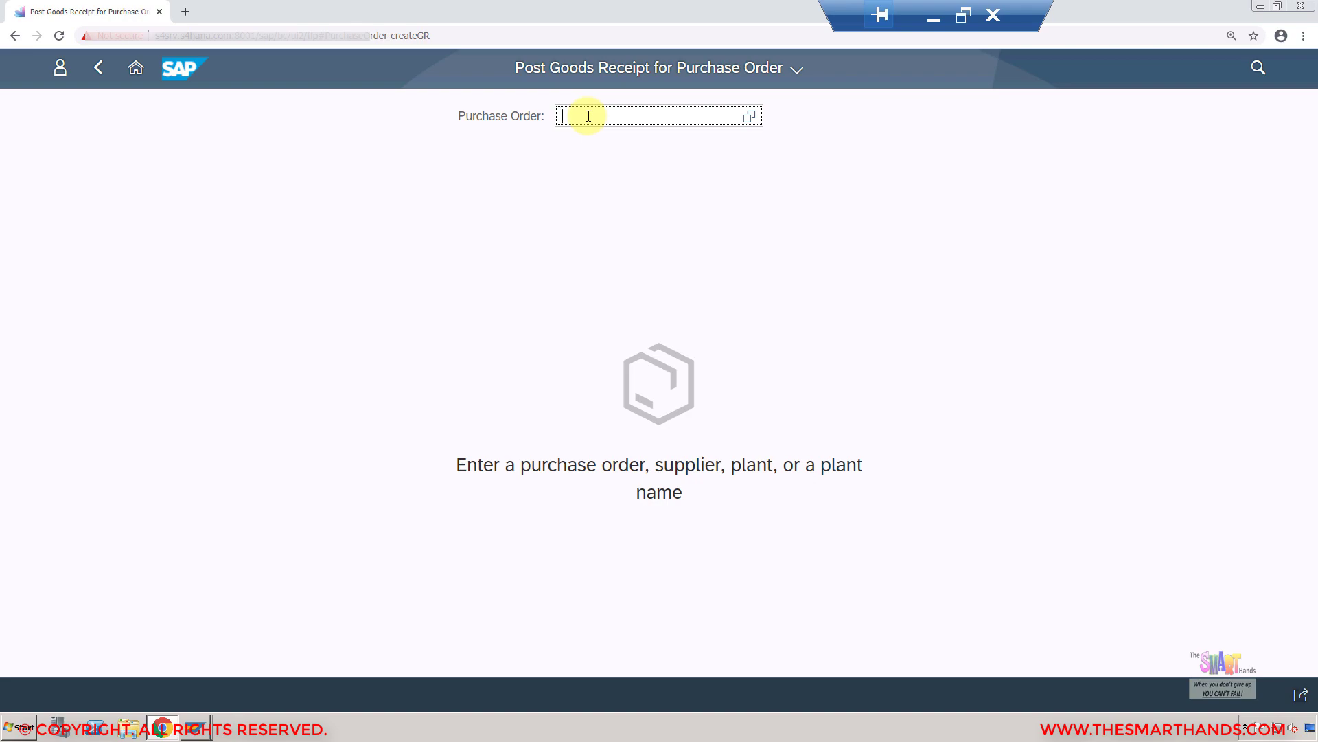
pyautogui.click(748, 123)
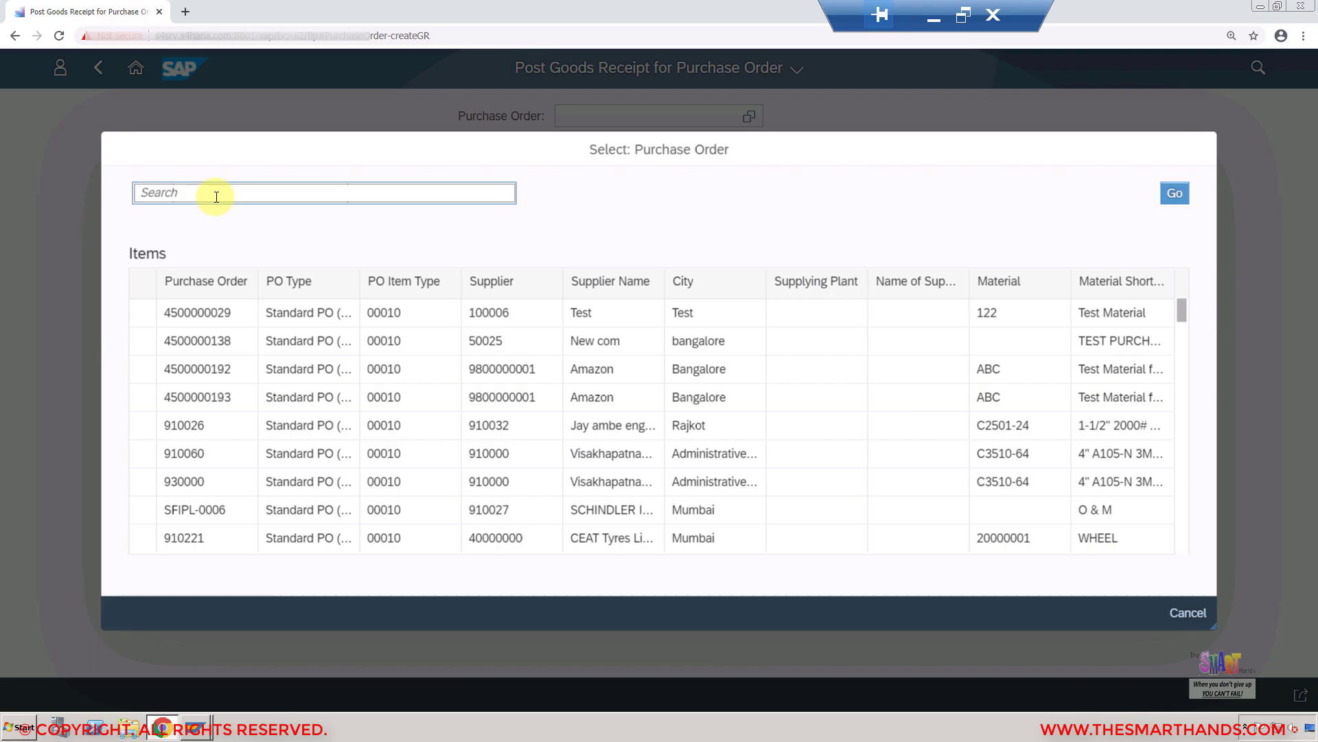
pyautogui.write('john')
pyautogui.press('Return')
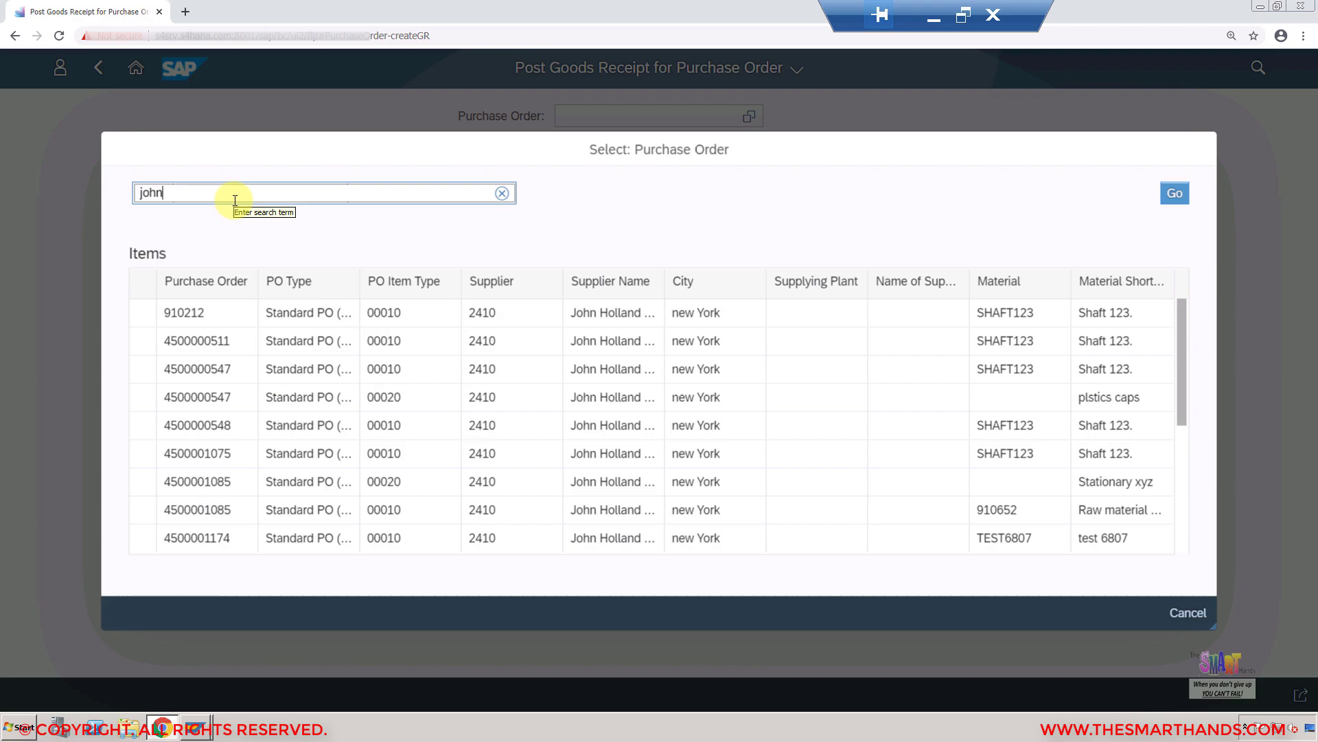
# Step: Search the purchase order list by material for "shaft1", and then narrow the search to "shaft1z"
pyautogui.press('BackSpace')
pyautogui.press('BackSpace')
pyautogui.press('BackSpace')
pyautogui.press('BackSpace')
pyautogui.write('shaft1')
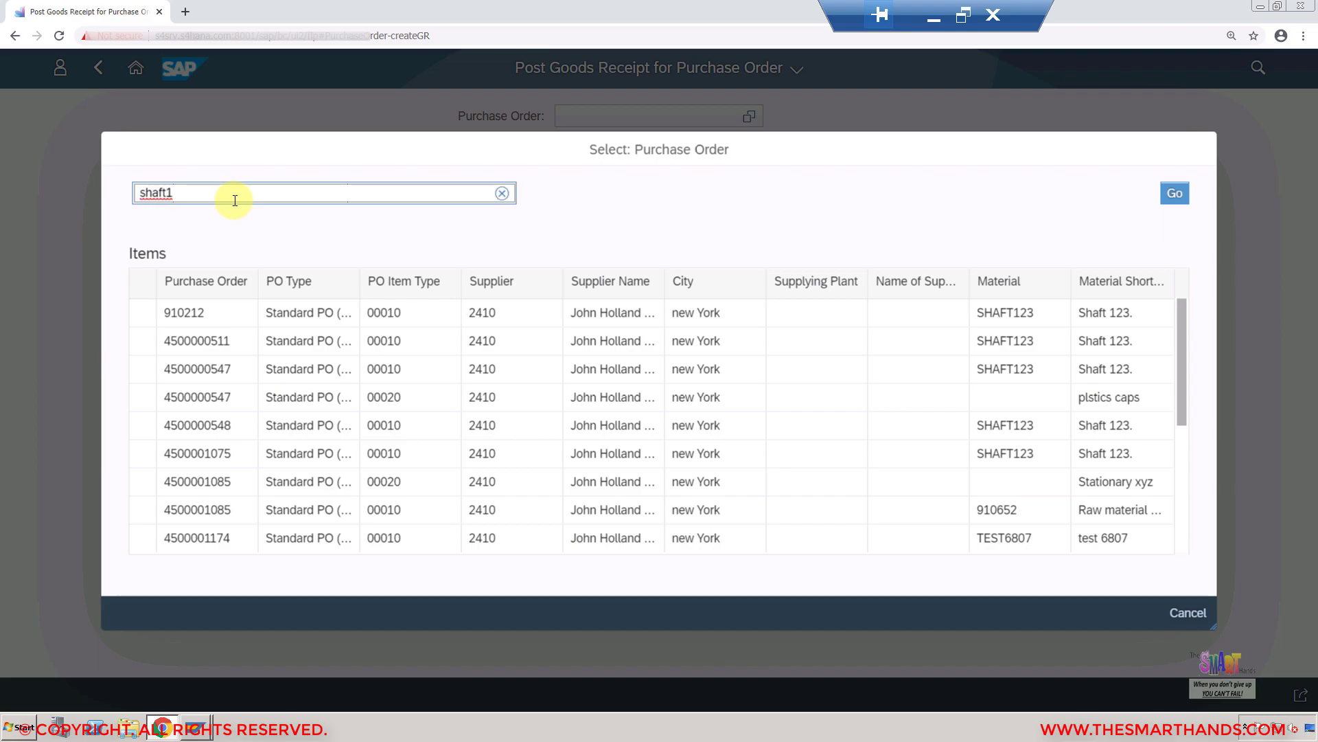
pyautogui.press('Return')
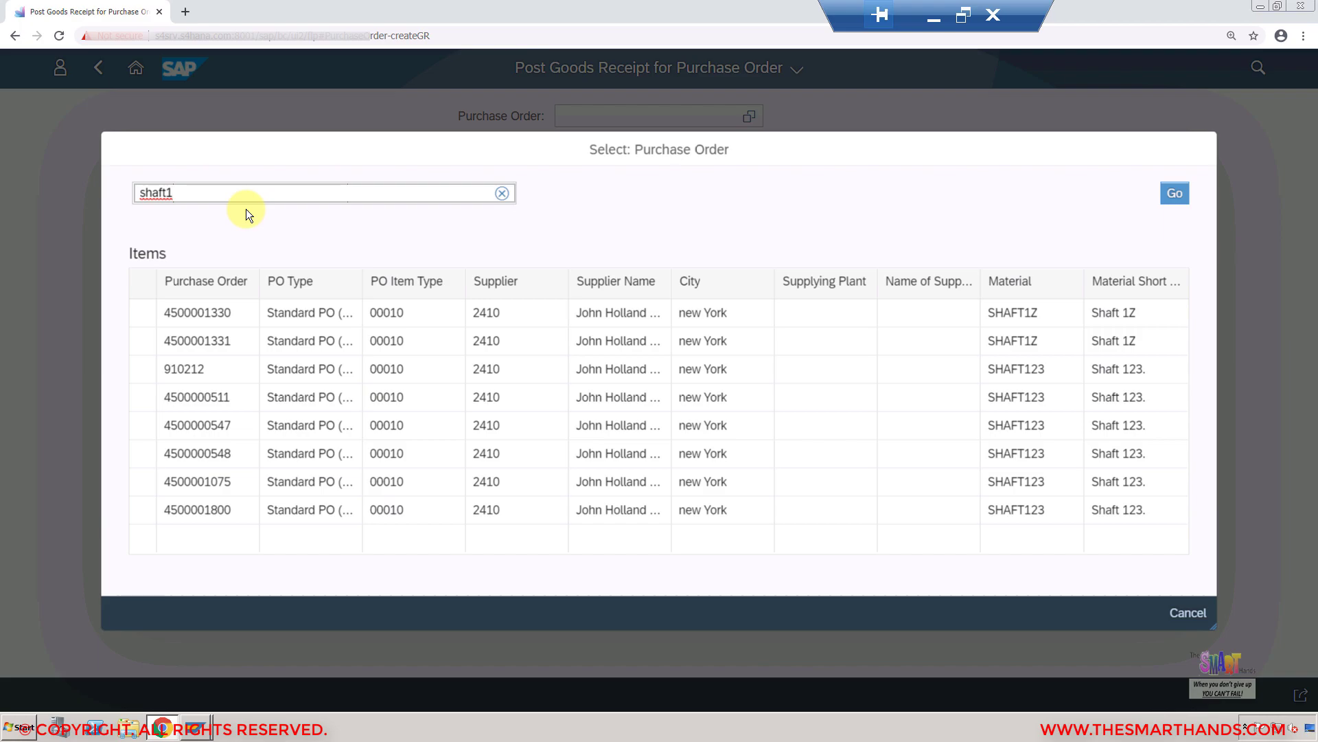
pyautogui.write('z')
pyautogui.press('Return')
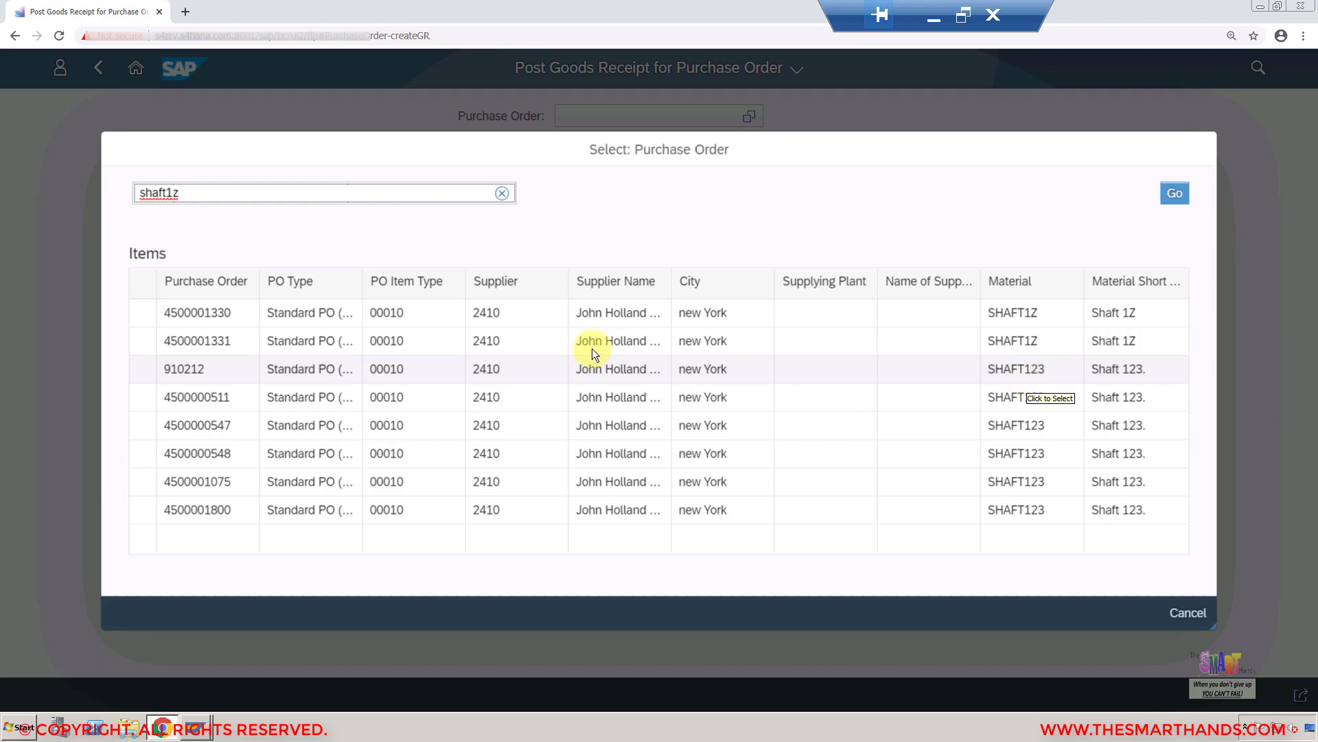
# Step: Search the purchase orders for plant "zzmm" and choose the second listed order, for material SHAFT123
pyautogui.press('BackSpace')
pyautogui.press('BackSpace')
pyautogui.press('BackSpace')
pyautogui.press('BackSpace')
pyautogui.press('BackSpace')
pyautogui.press('BackSpace')
pyautogui.press('BackSpace')
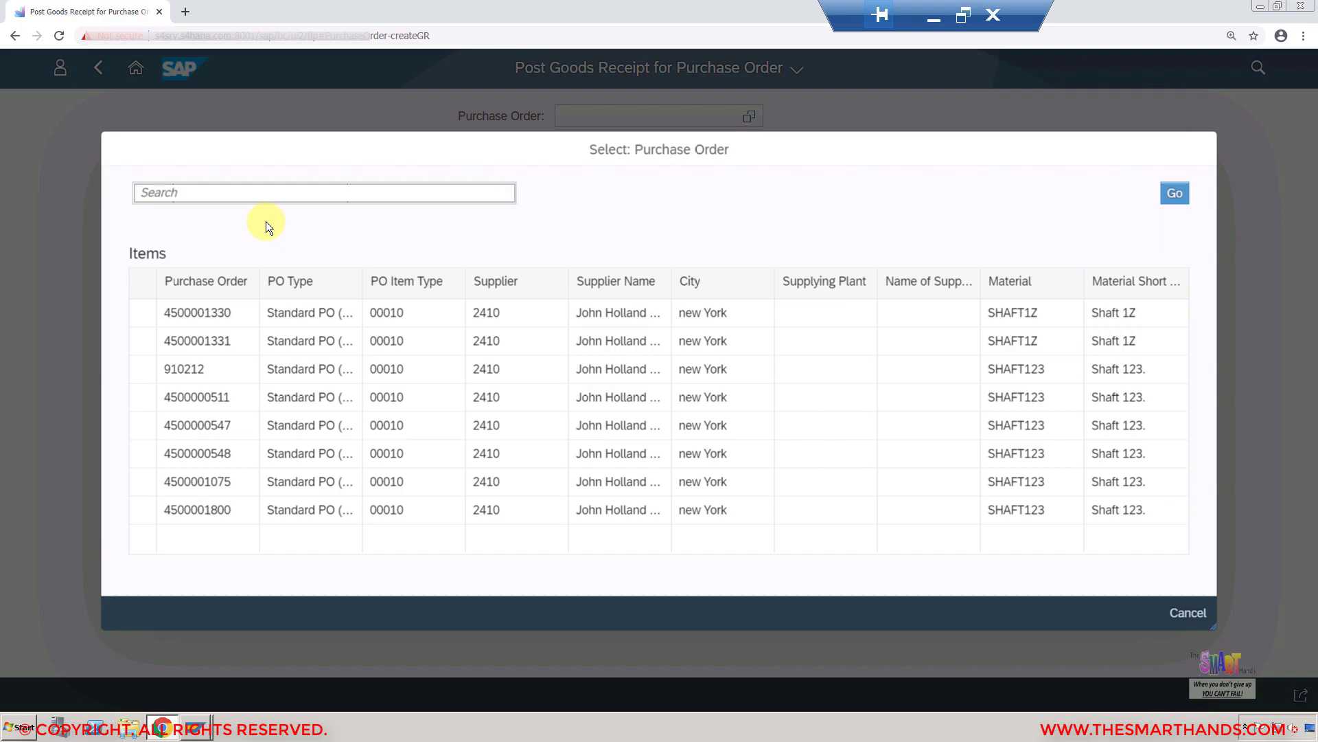
pyautogui.write('zzmm')
pyautogui.press('Return')
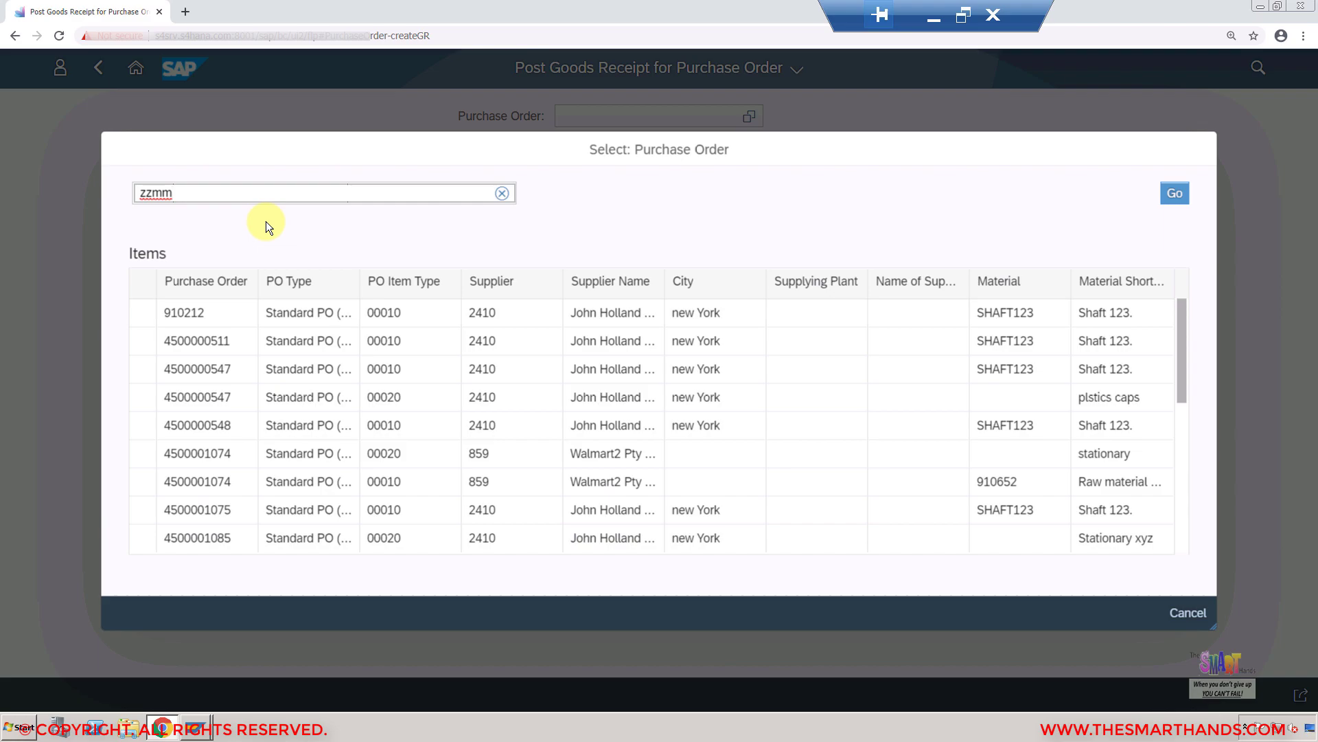
pyautogui.click(146, 341)
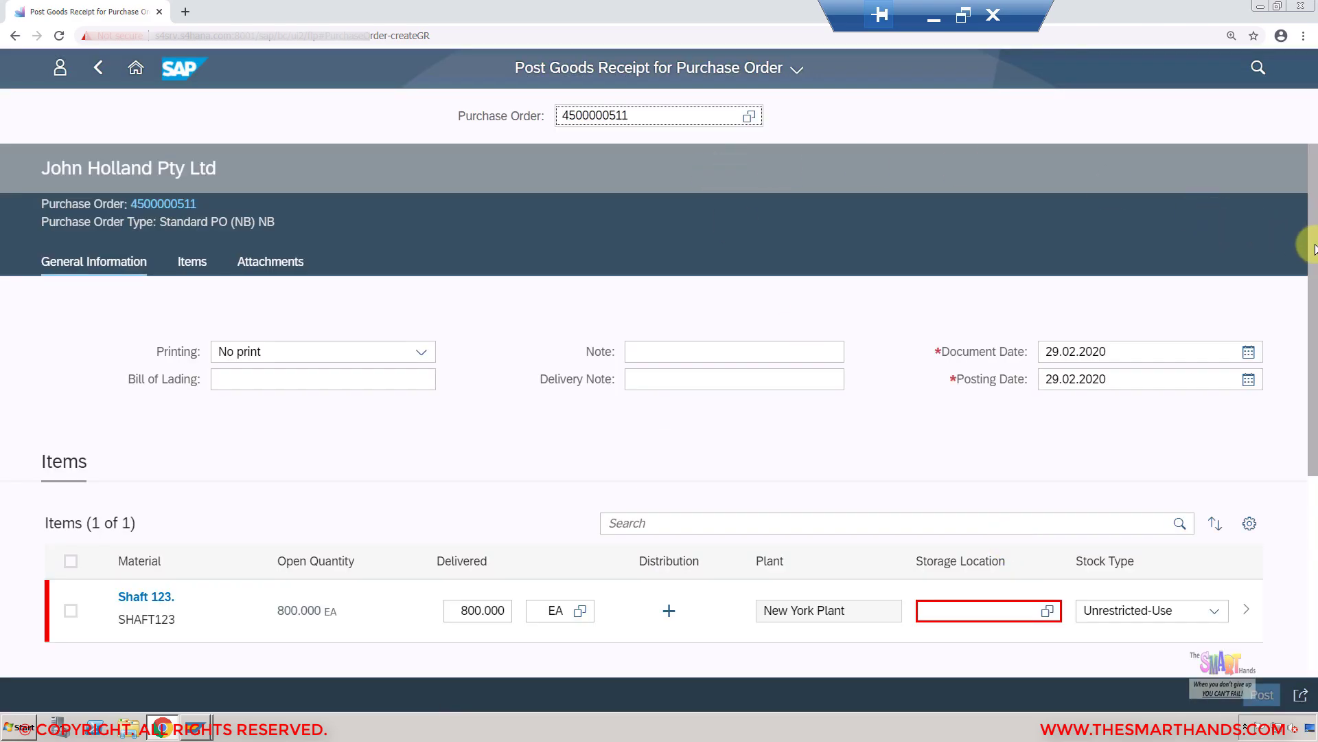
# Step: Set the Shaft 123 item's storage location to Production and review its stock type options, keeping Unrestricted-Use
pyautogui.scroll(-2, 1312, 321)
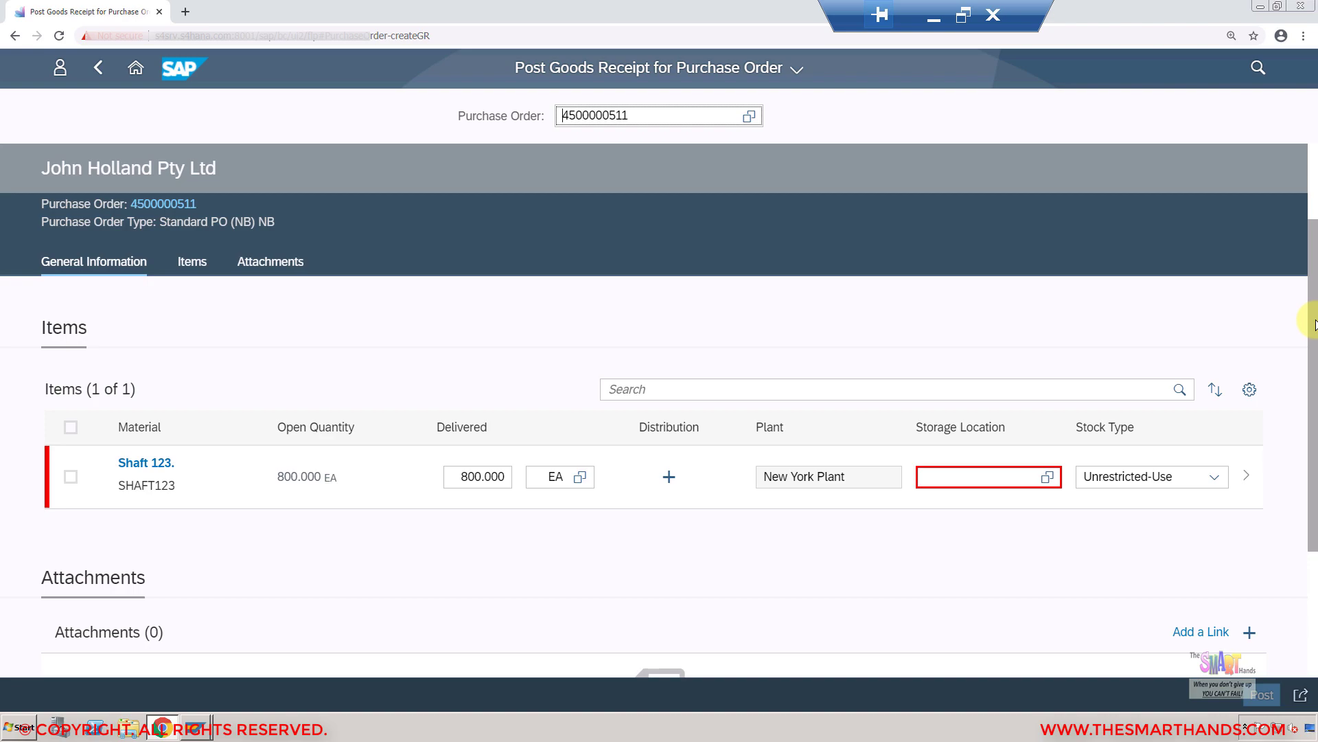
pyautogui.moveTo(1316, 332); pyautogui.dragTo(1316, 354)
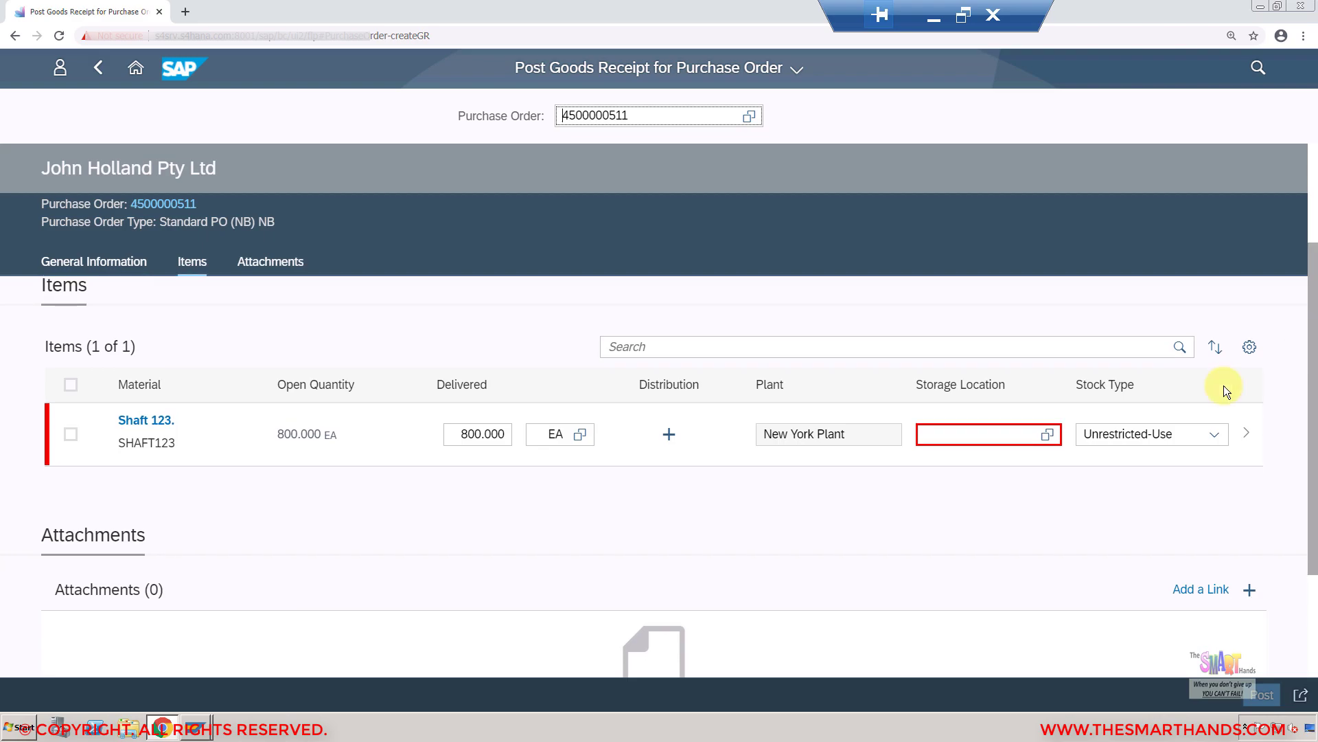
pyautogui.click(1049, 433)
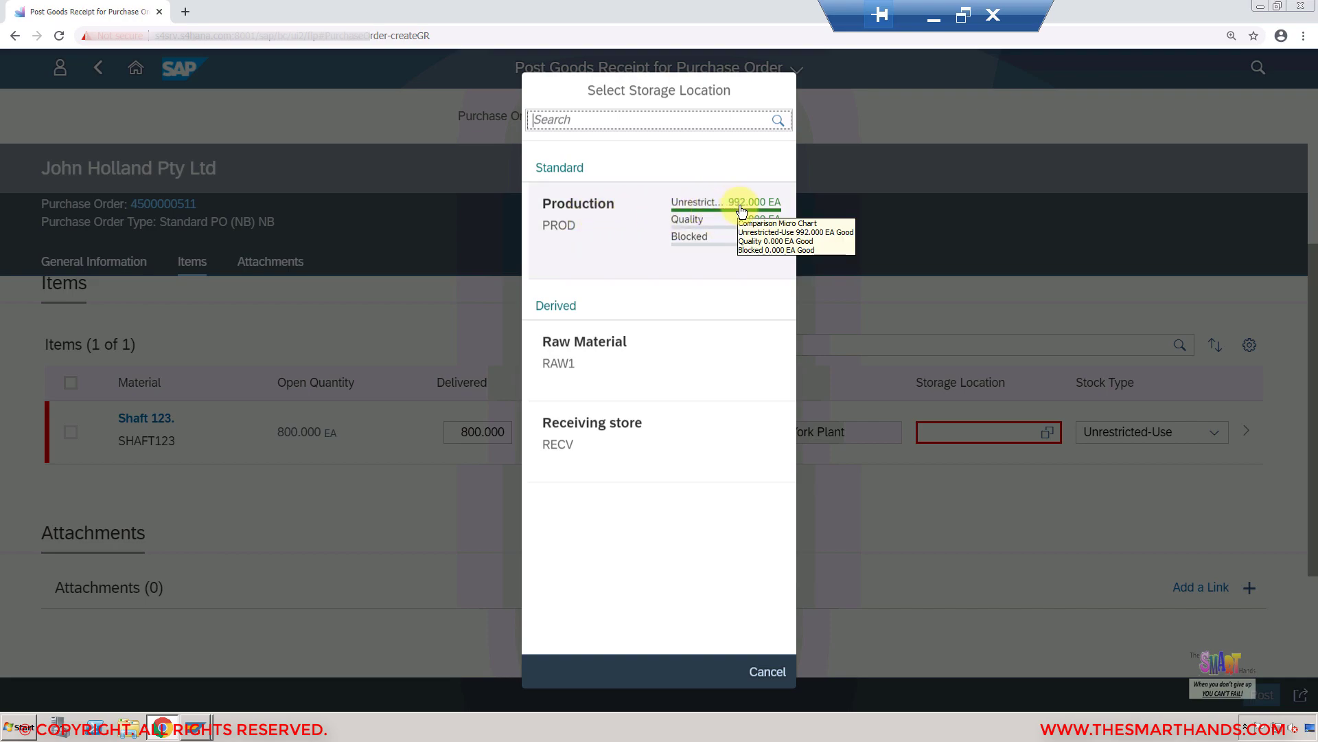
pyautogui.moveTo(695, 228)
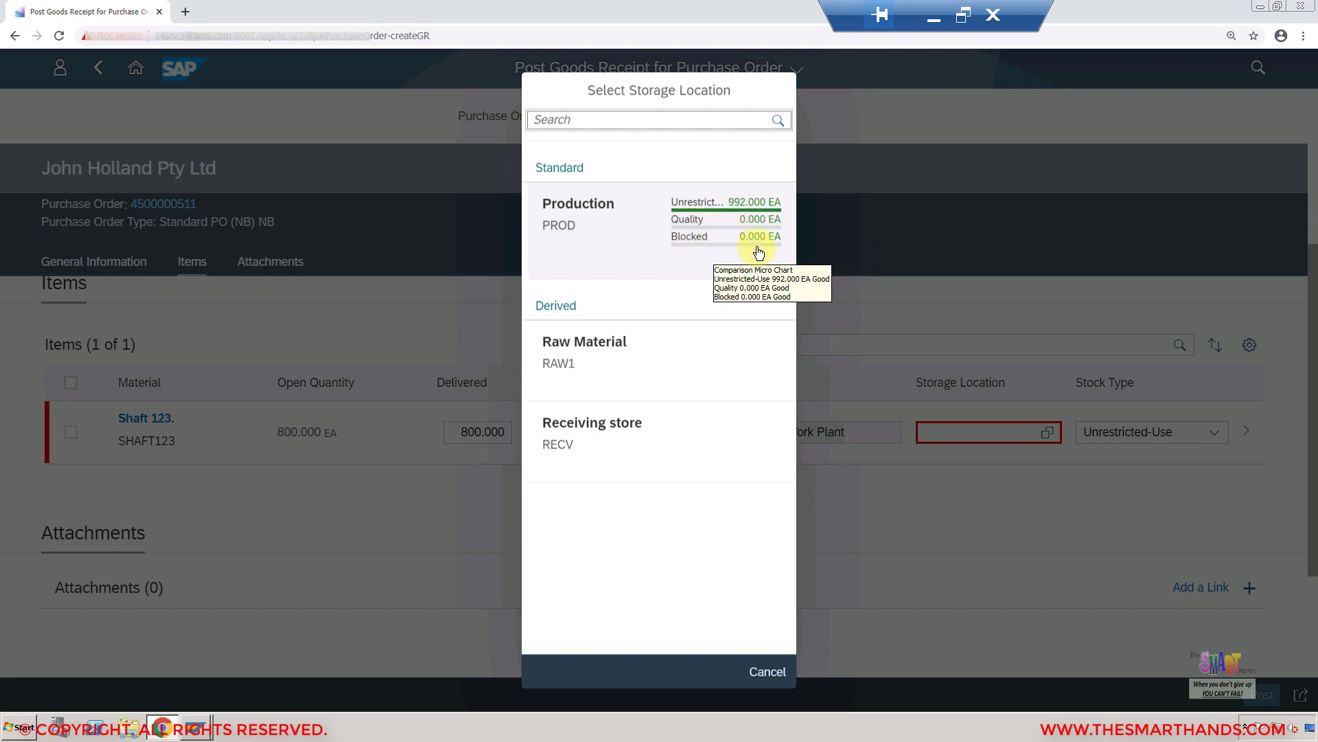
pyautogui.click(629, 229)
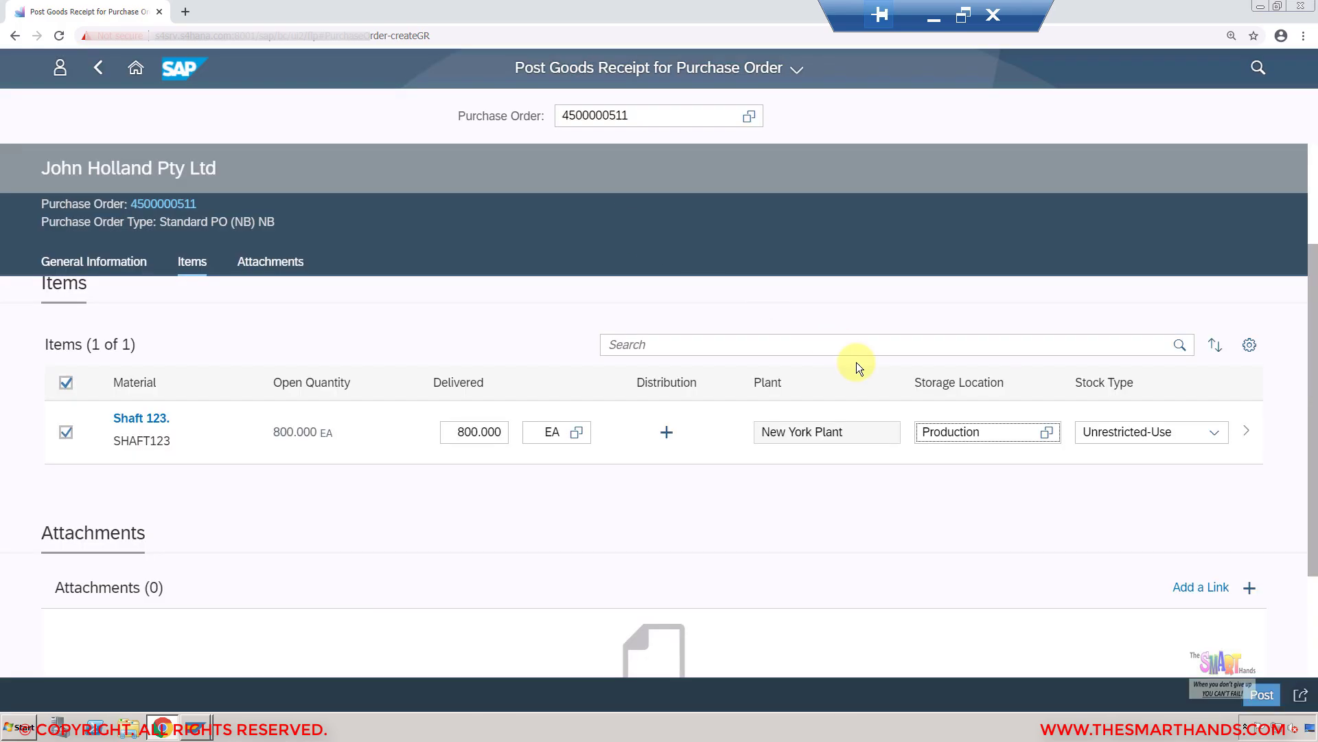
pyautogui.click(1176, 437)
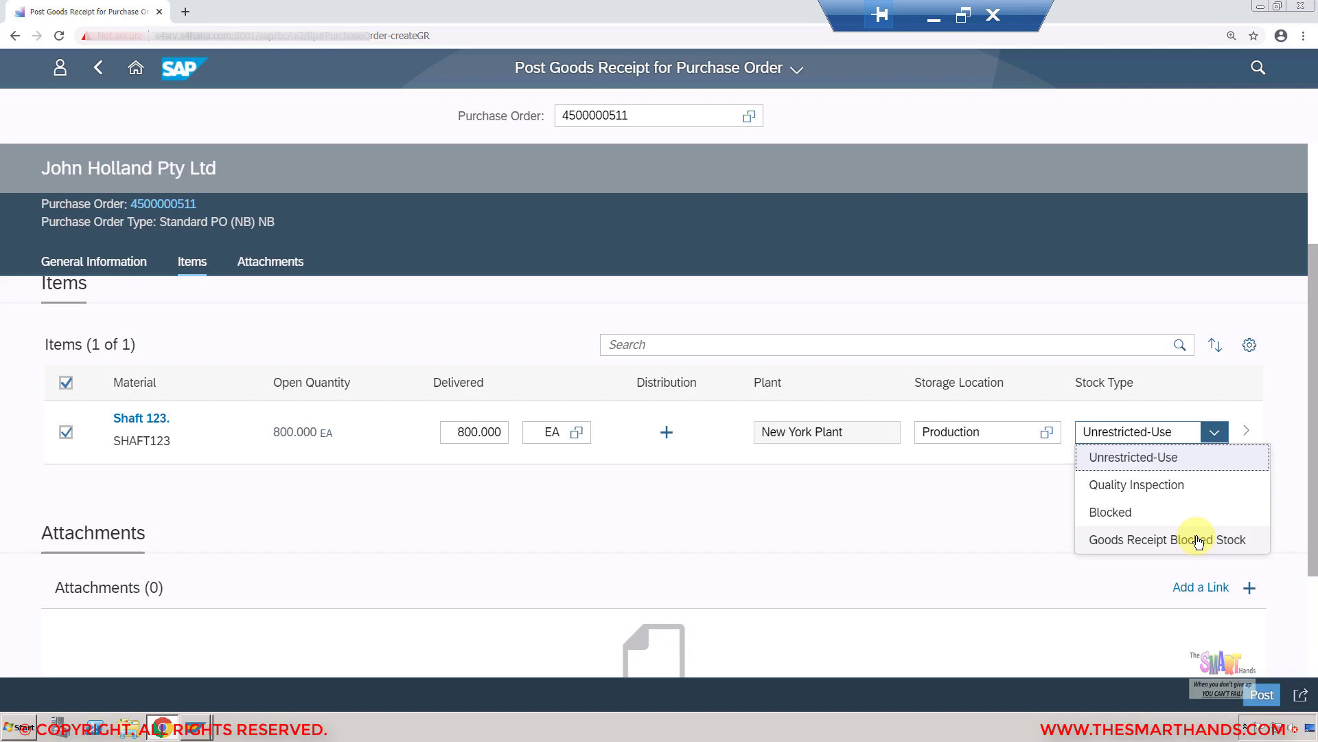
pyautogui.click(923, 282)
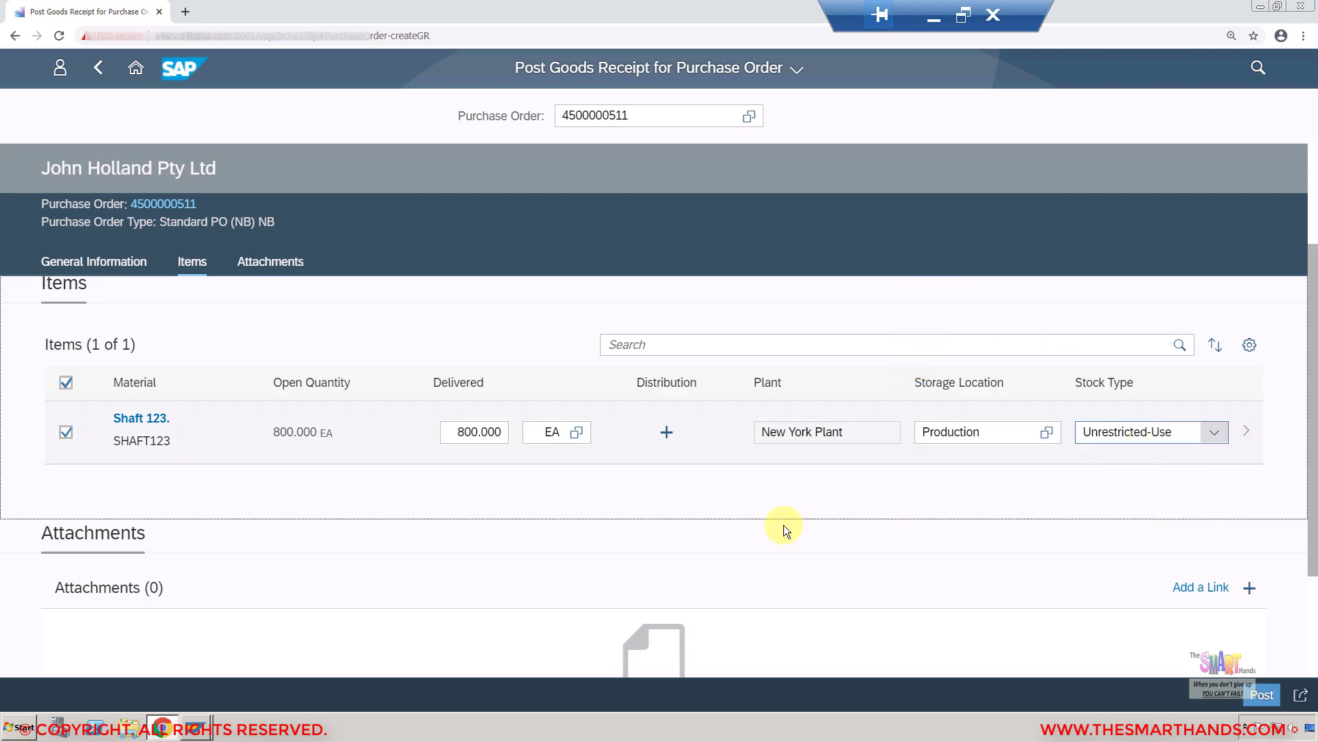
# Step: Review the goods receipt's Attachments section and its option for uploading a file, without attaching anything
pyautogui.scroll(-1, 1308, 456)
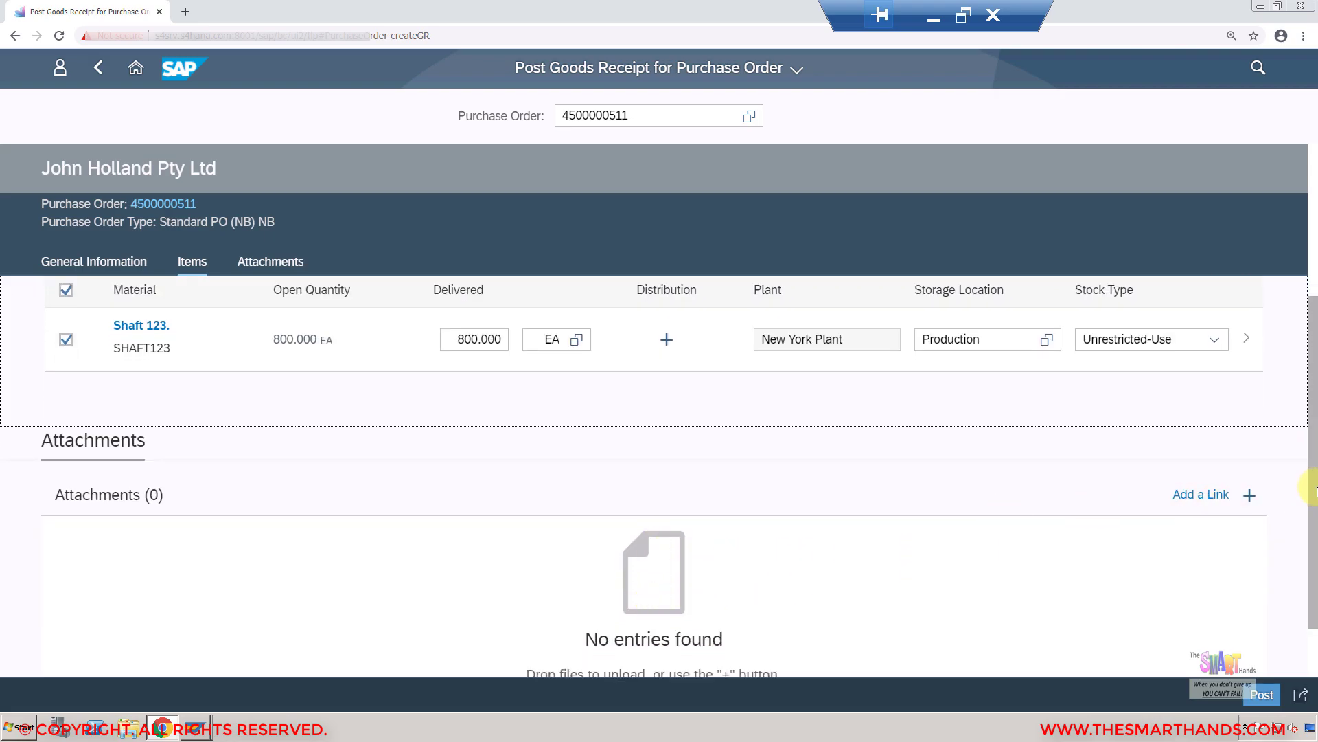
pyautogui.scroll(-1, 1311, 531)
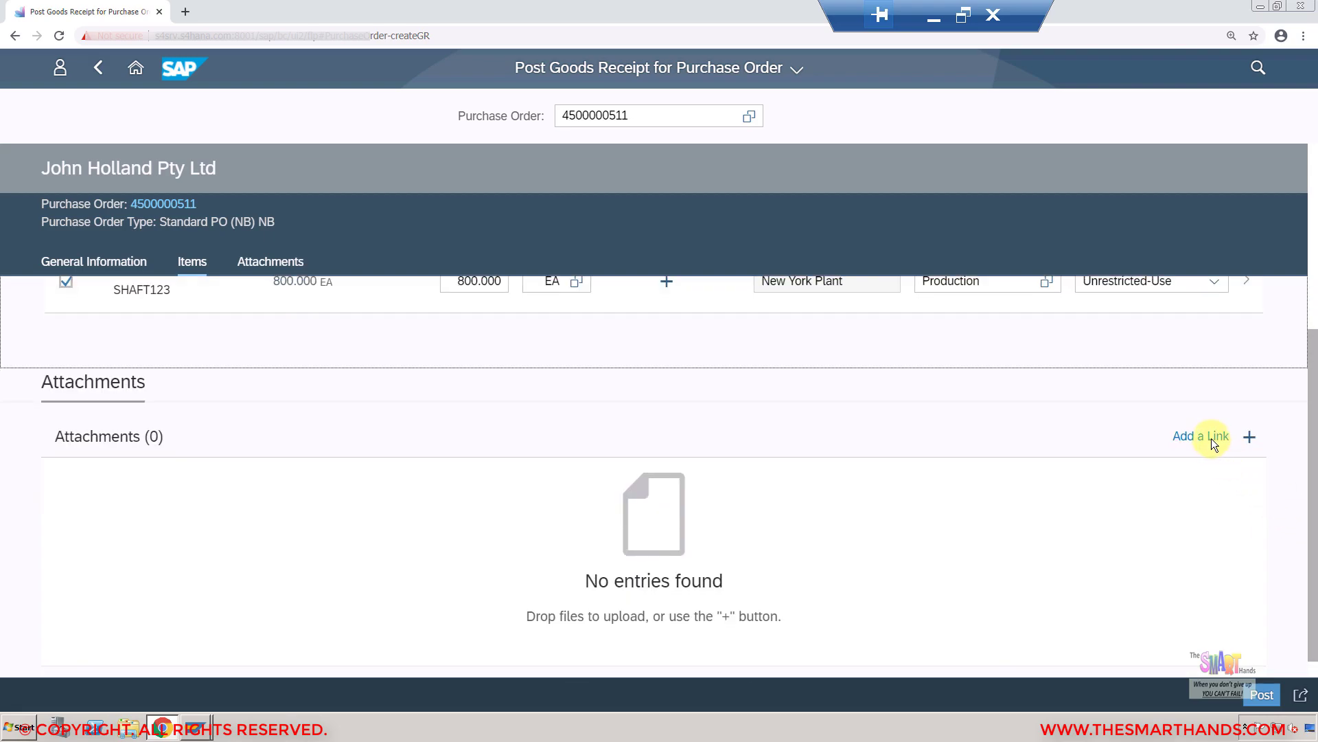
pyautogui.click(1250, 439)
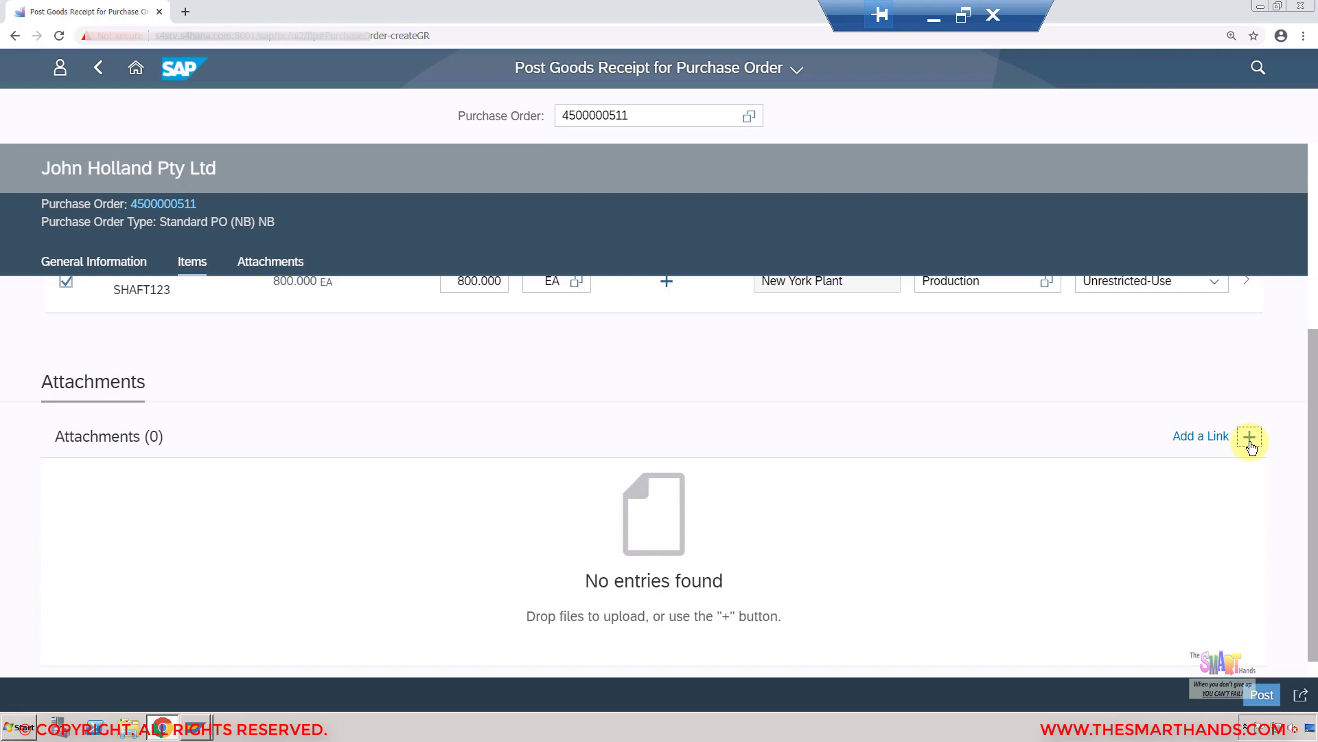
pyautogui.click(628, 351)
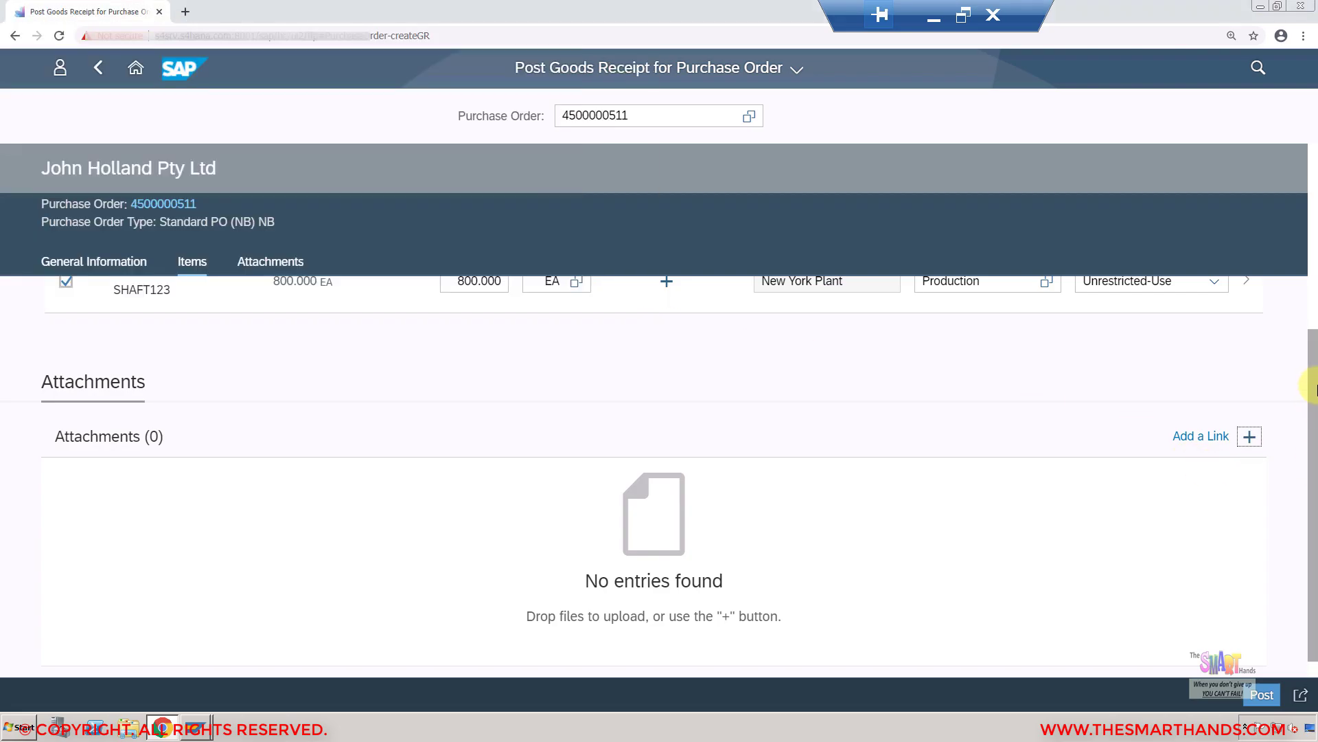
# Step: Review the goods receipt's general information, including the Note and Delivery Note fields, leaving them empty
pyautogui.scroll(4, 1313, 387)
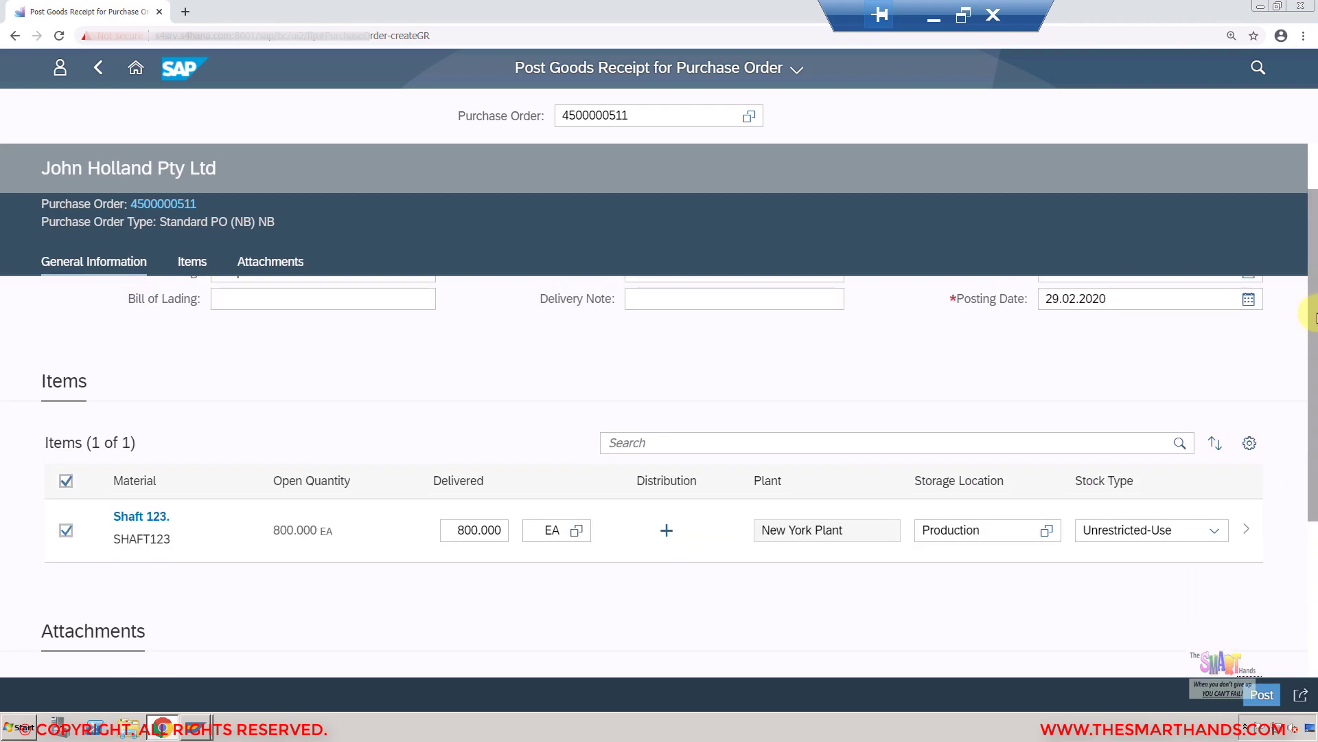
pyautogui.scroll(2, 1311, 288)
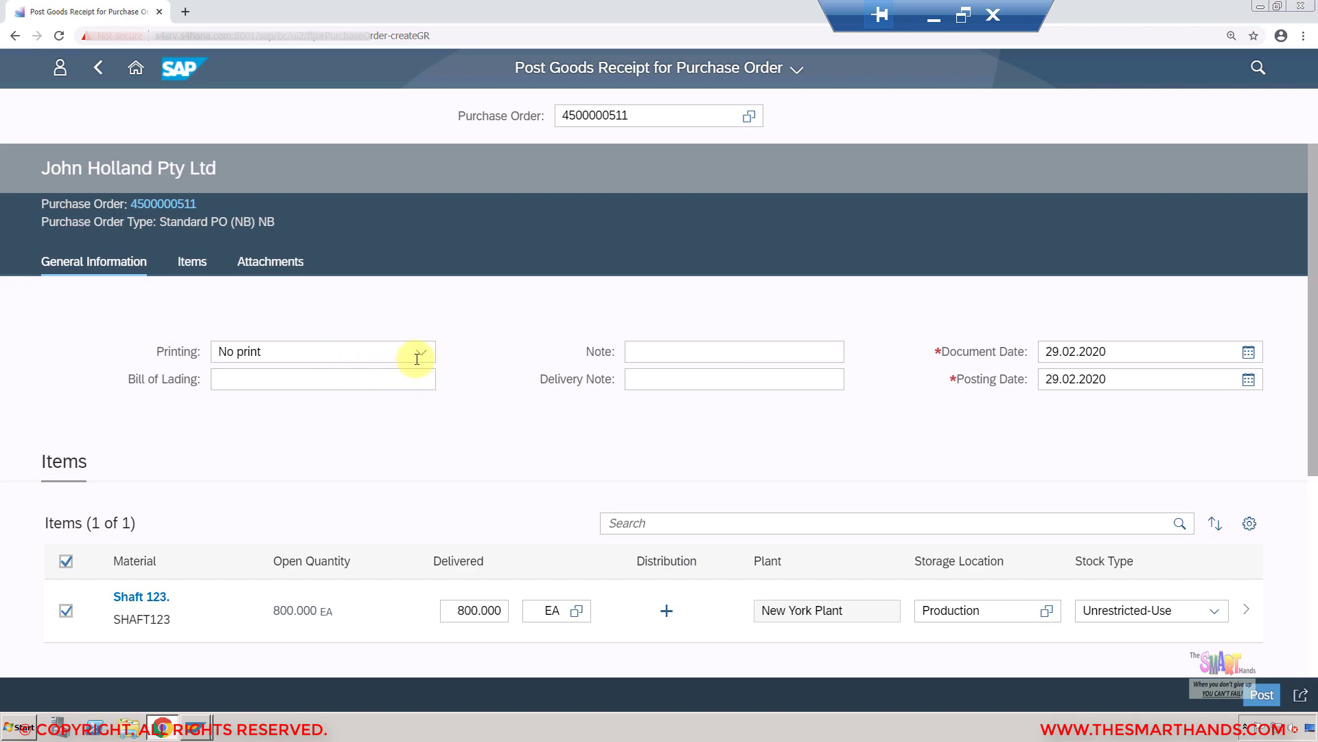
pyautogui.click(660, 354)
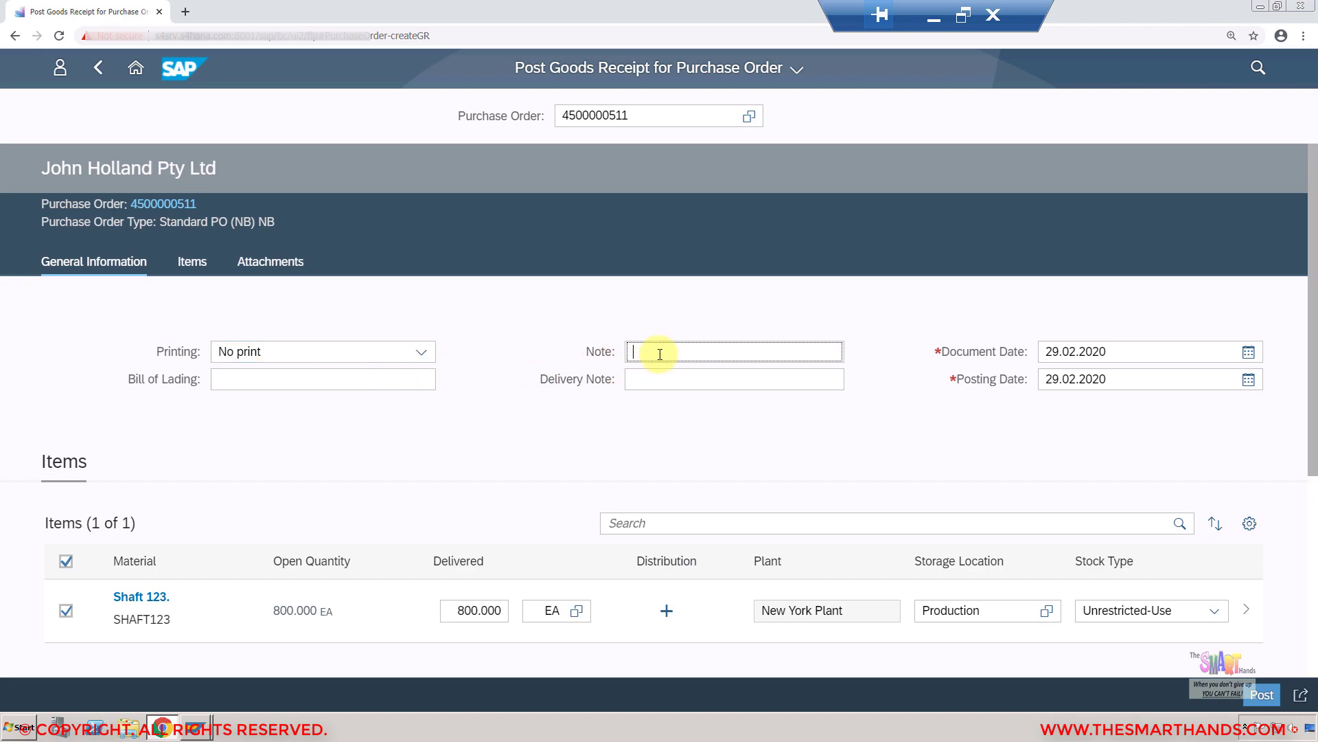
pyautogui.click(660, 381)
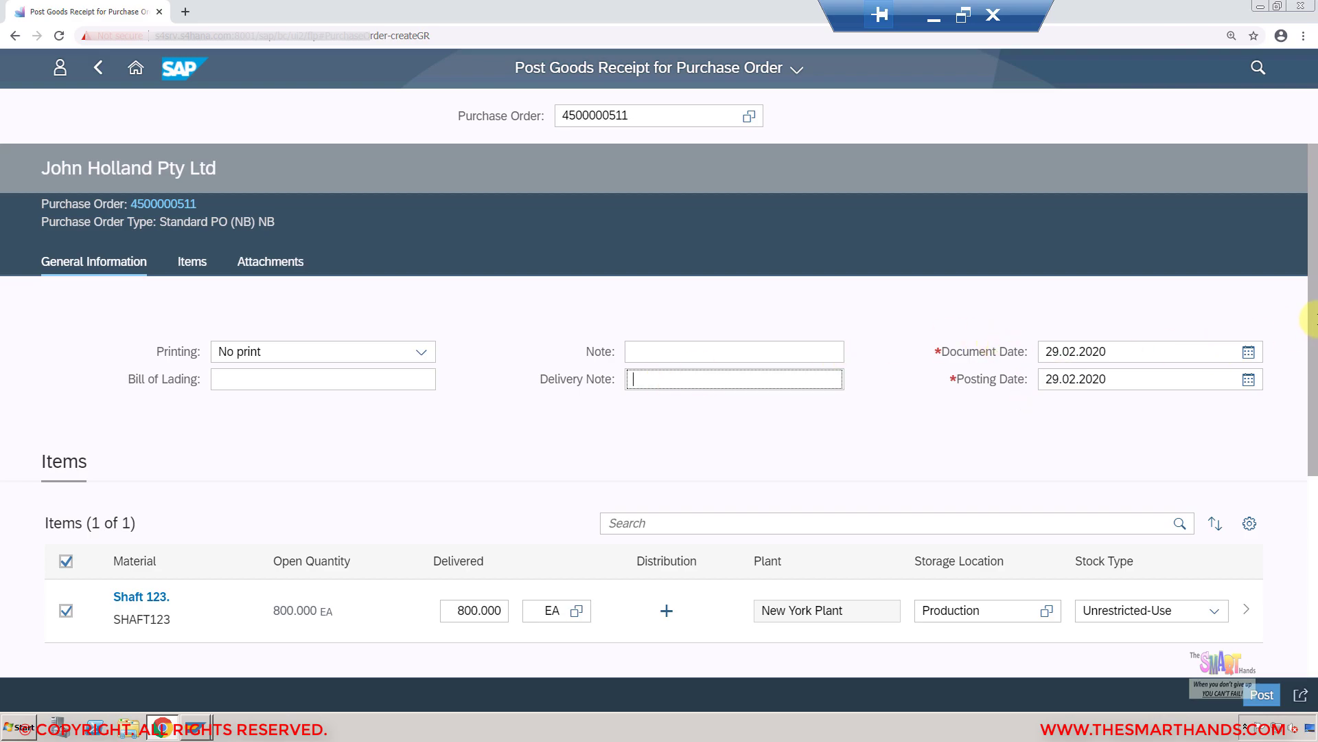
# Step: Set the Shaft 123 item's delivered quantity to 500 EA
pyautogui.moveTo(1308, 288); pyautogui.dragTo(1313, 450)
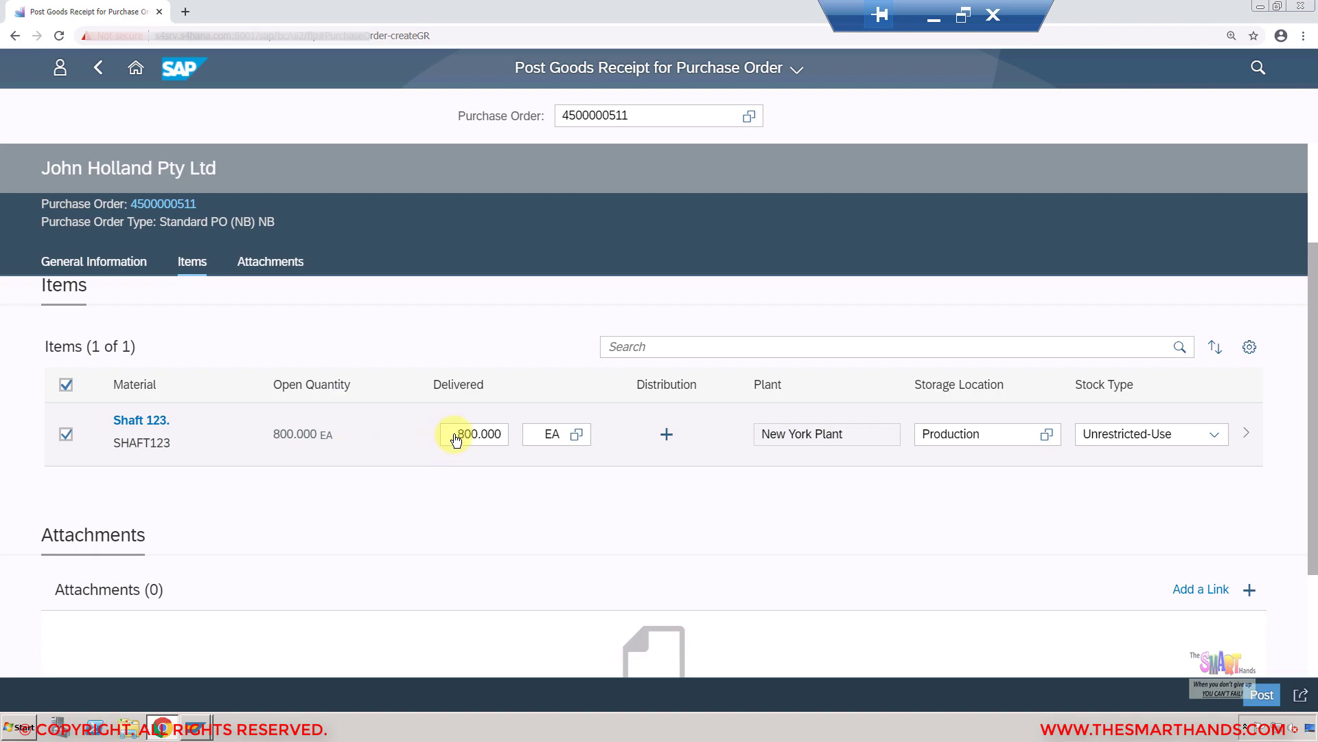
pyautogui.moveTo(459, 434); pyautogui.dragTo(508, 434)
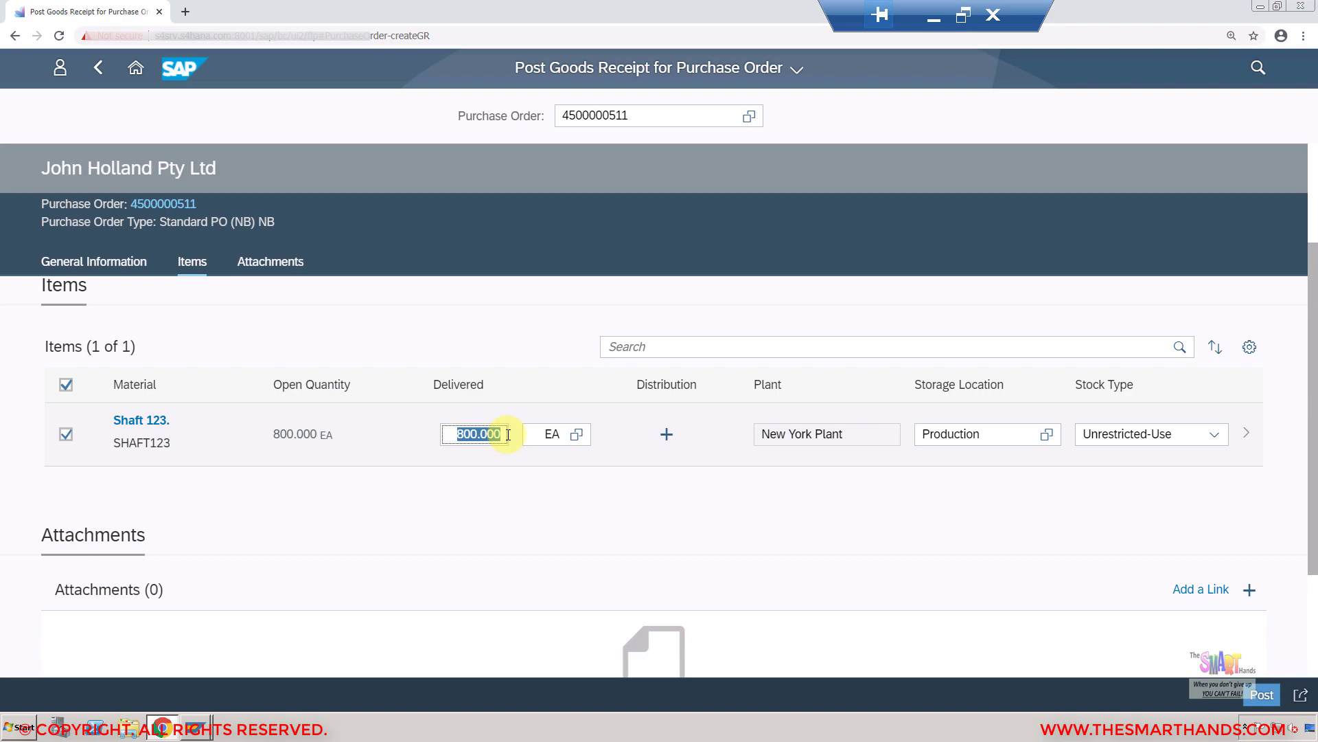
pyautogui.write('500')
# Step: Open the Shaft 123 item's details and examine its ordered, open and delivered quantities
pyautogui.click(1247, 435)
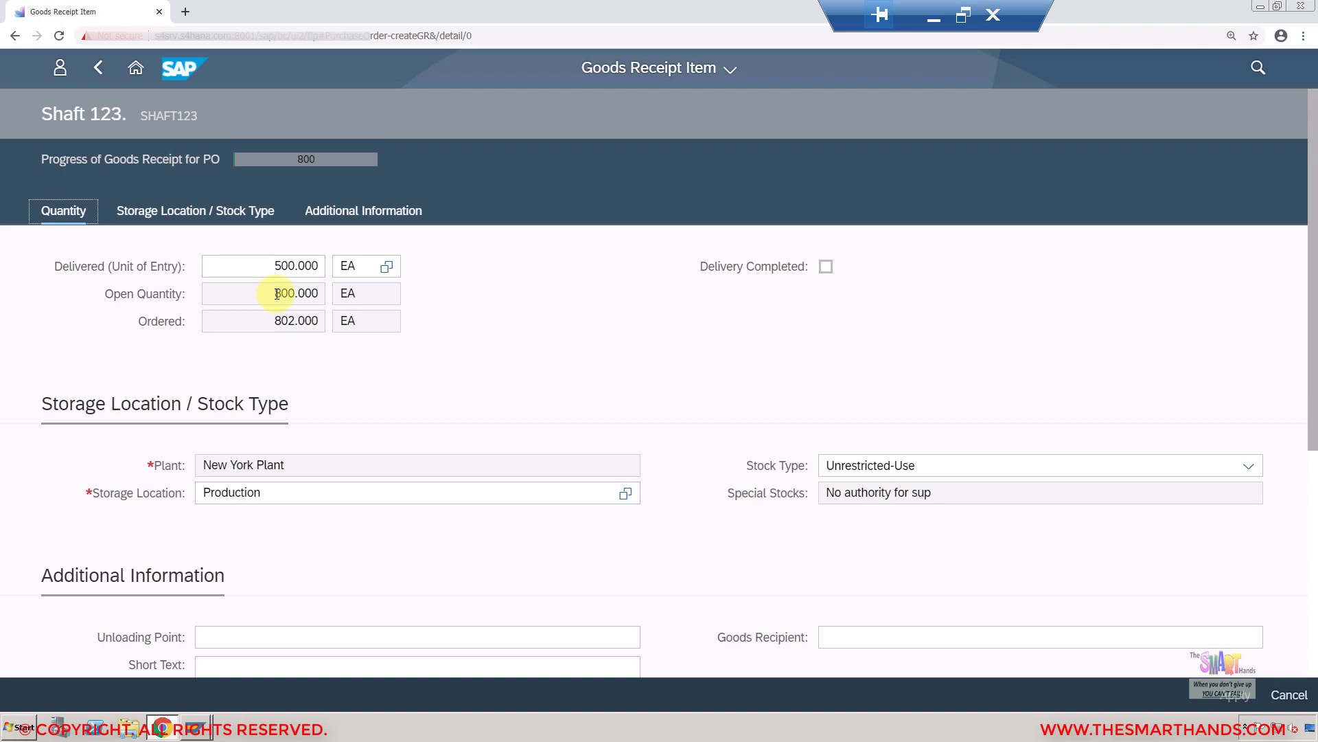
pyautogui.moveTo(309, 293); pyautogui.dragTo(271, 321)
pyautogui.click(297, 323)
pyautogui.hotkey('shift', 'Home')
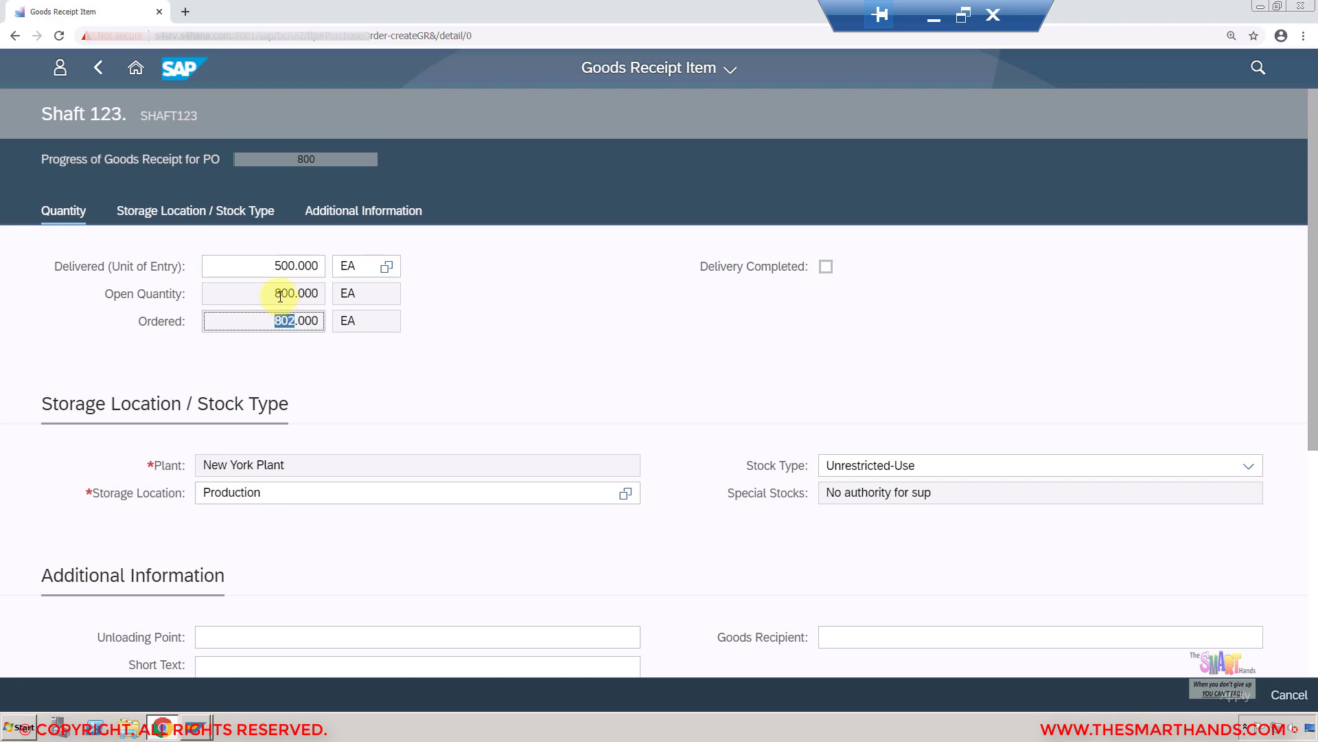
pyautogui.moveTo(302, 293); pyautogui.dragTo(275, 265)
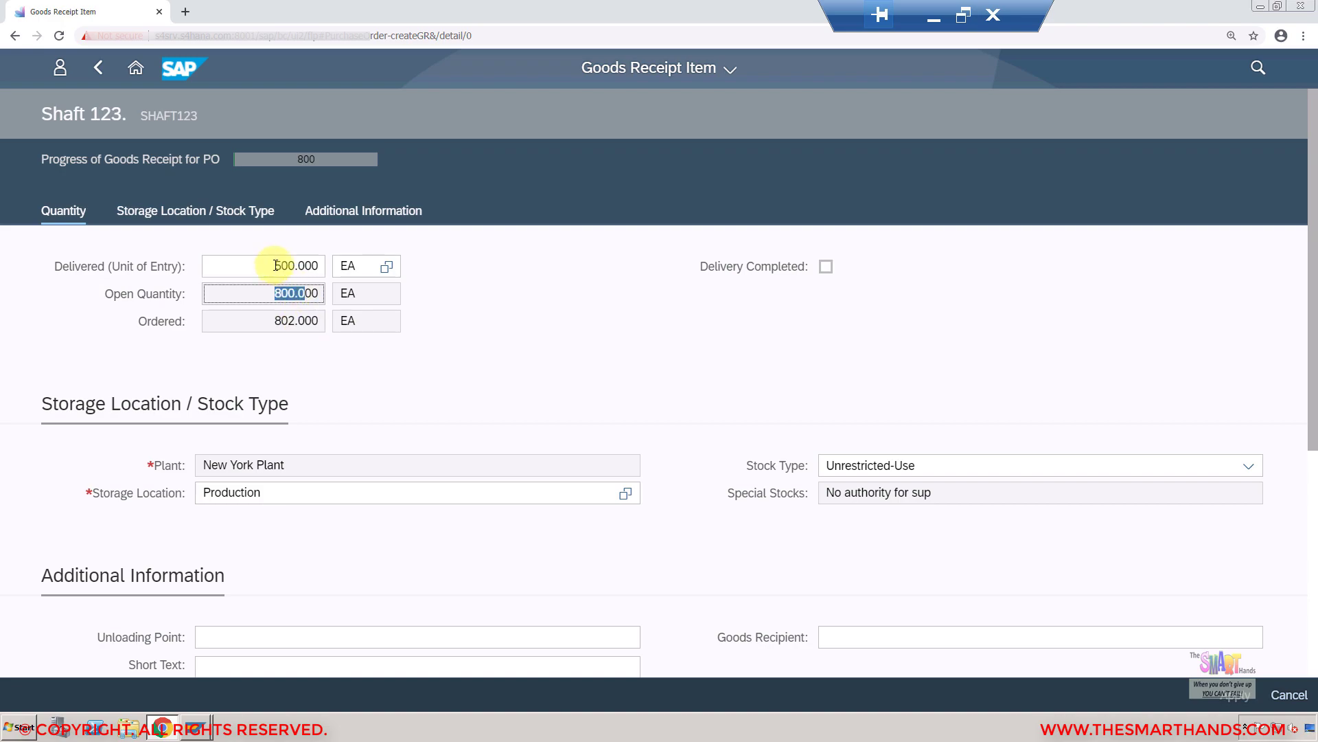
# Step: Try the Delivery Completed option and turn it off again, and review the item's stock type and additional information fields
pyautogui.click(824, 273)
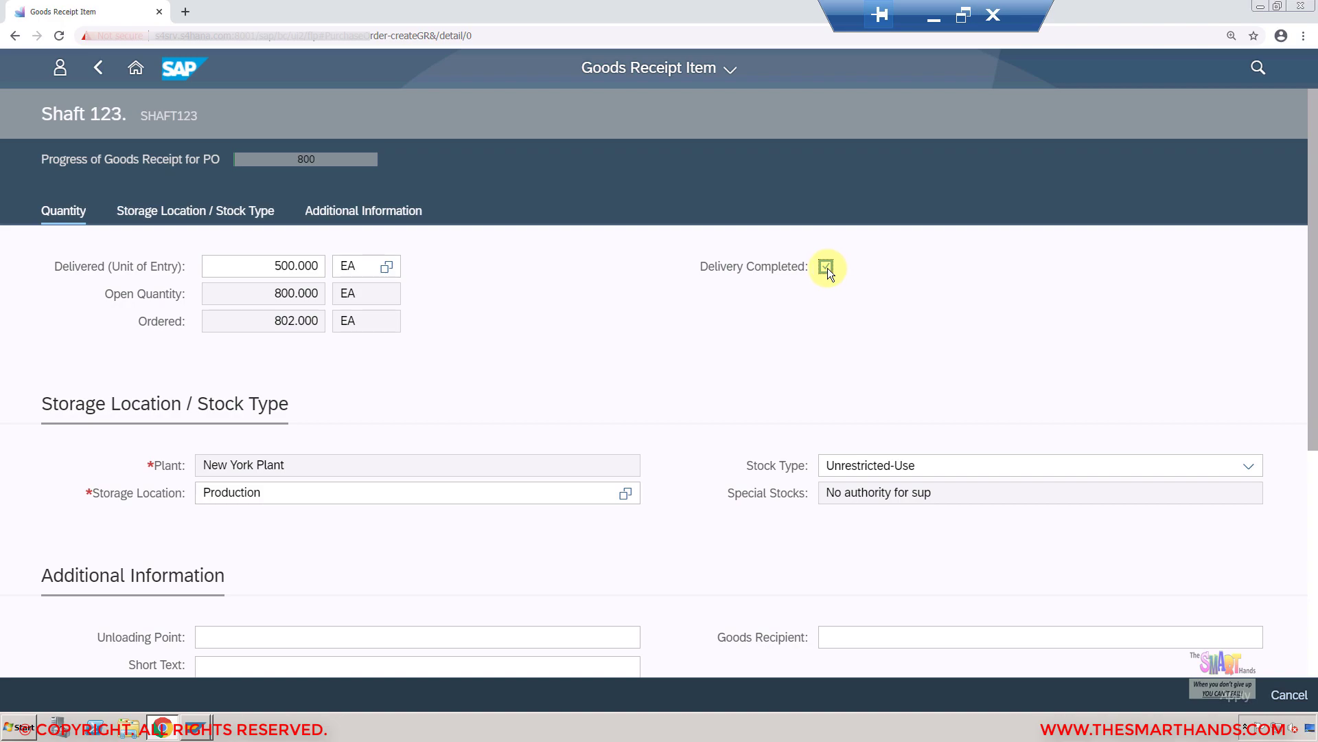
pyautogui.click(827, 267)
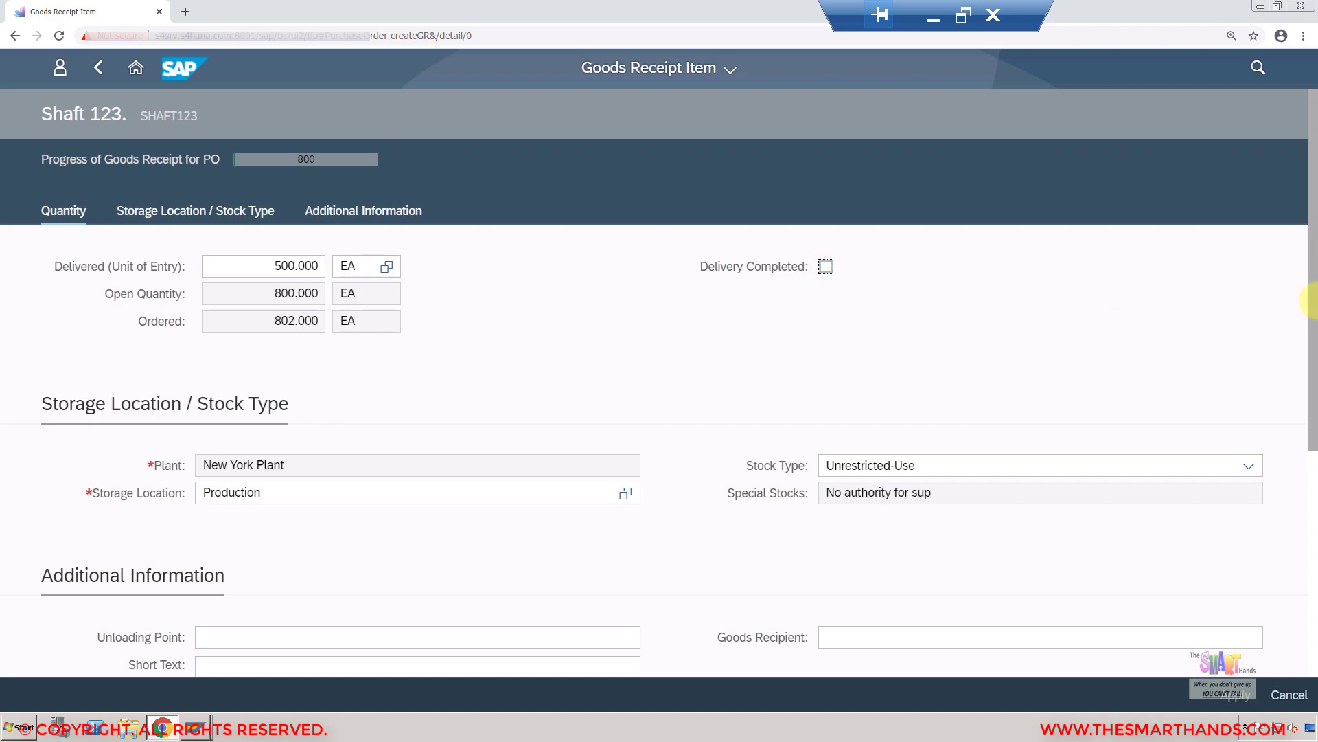
pyautogui.moveTo(1315, 313); pyautogui.dragTo(1316, 383)
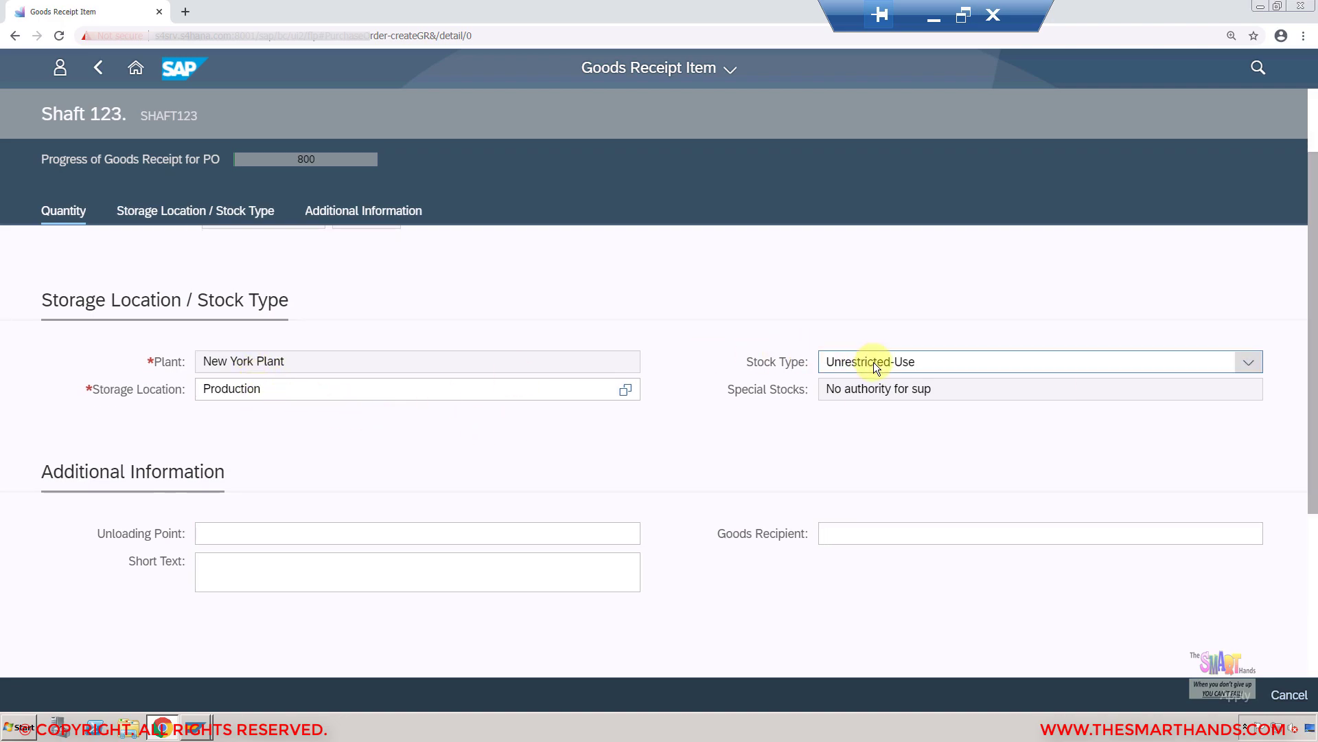
pyautogui.scroll(-2, 1312, 480)
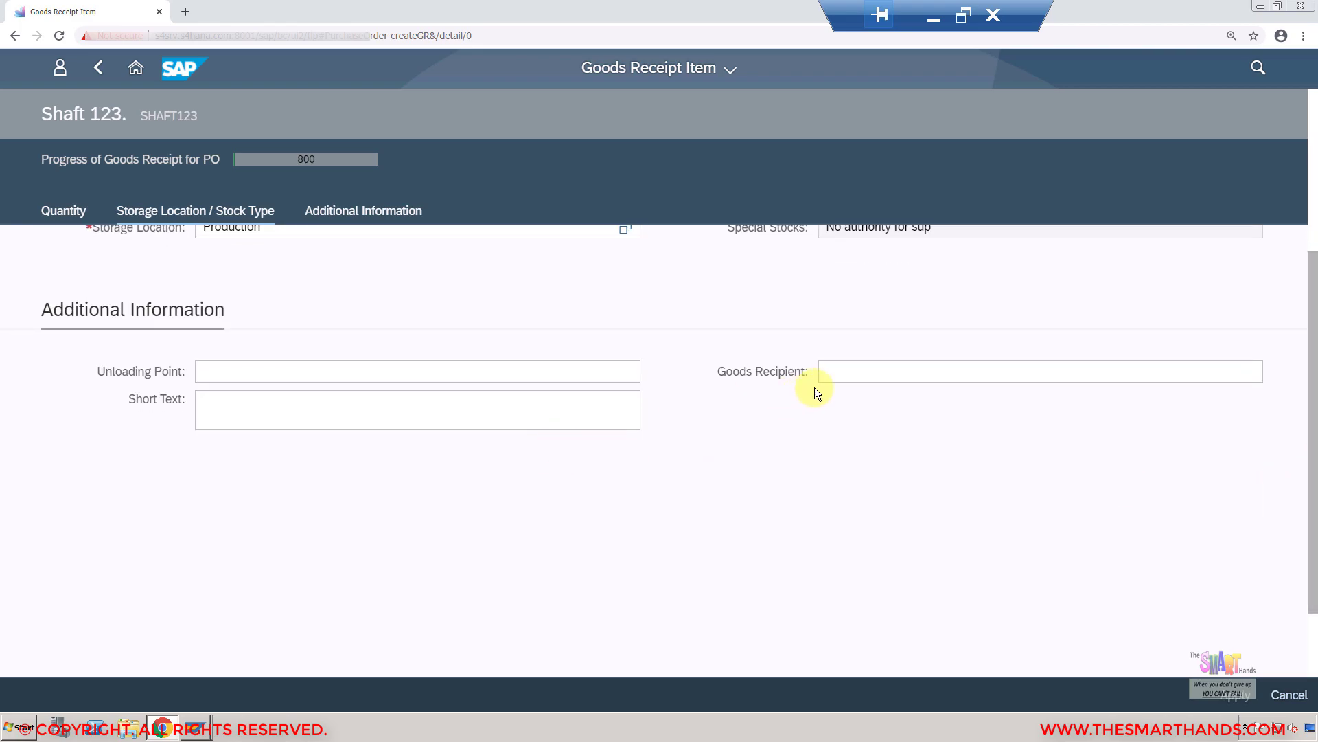
pyautogui.click(851, 367)
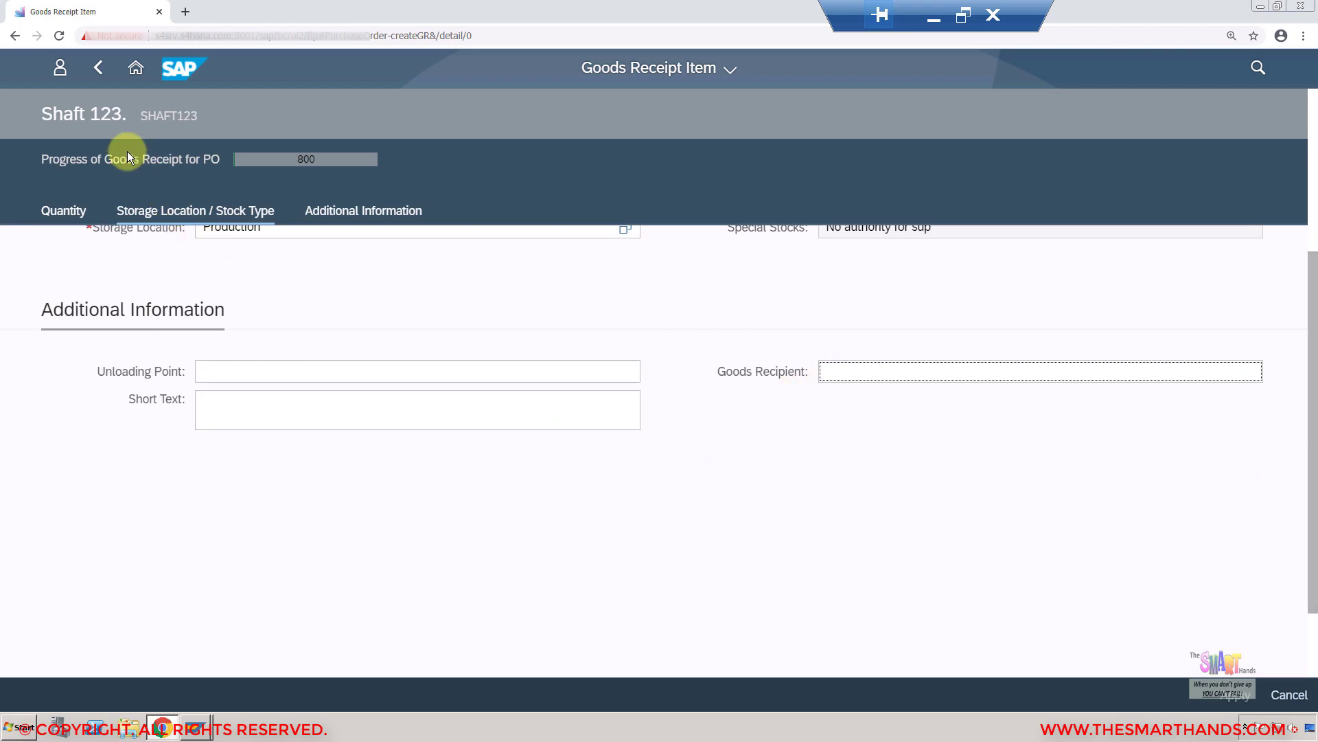
# Step: Post the goods receipt from its main page and open the posted document in Material Documents Overview
pyautogui.click(97, 68)
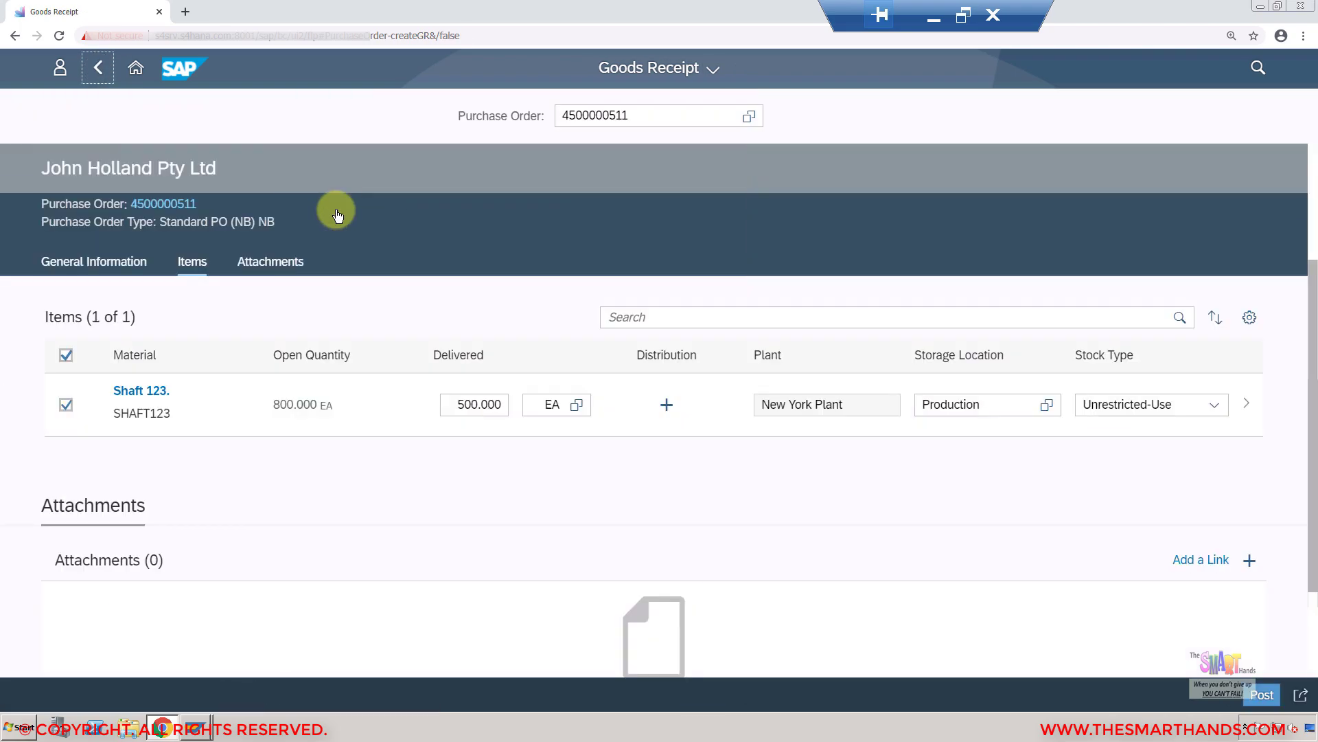
pyautogui.click(1264, 696)
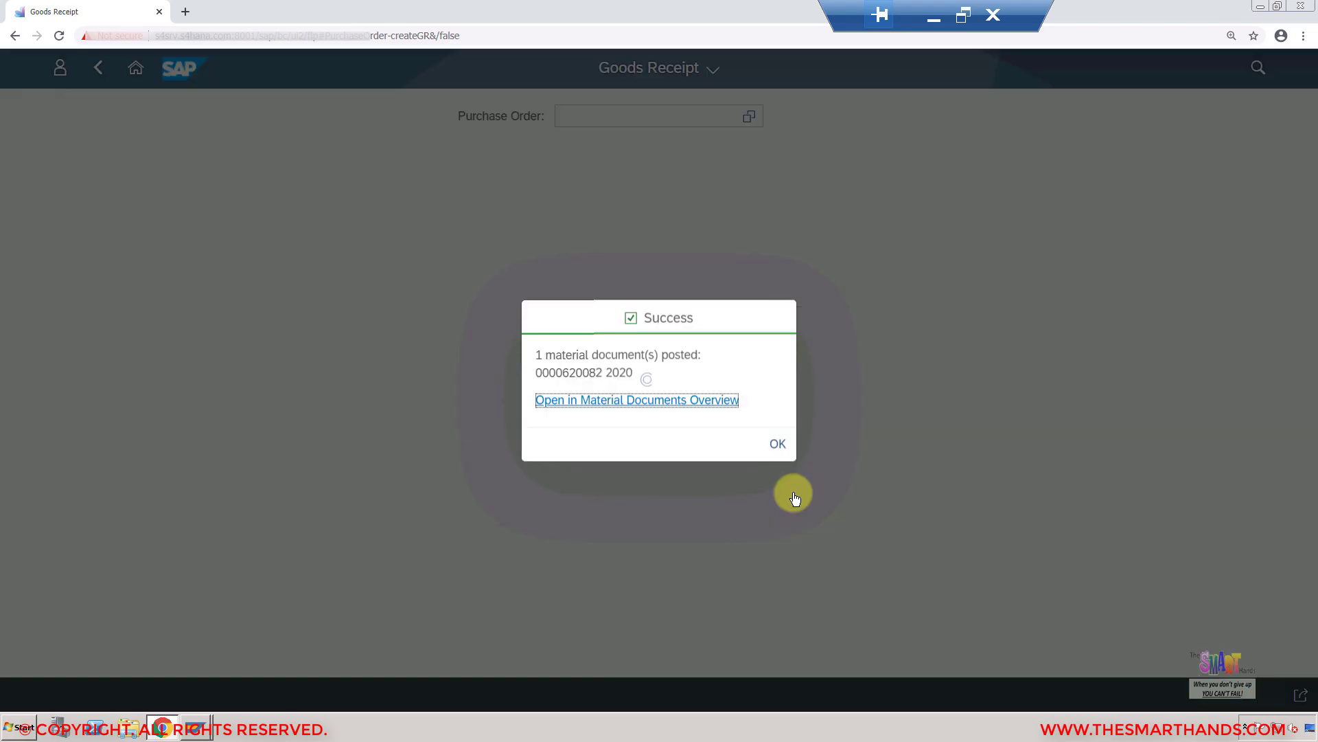
pyautogui.click(703, 407)
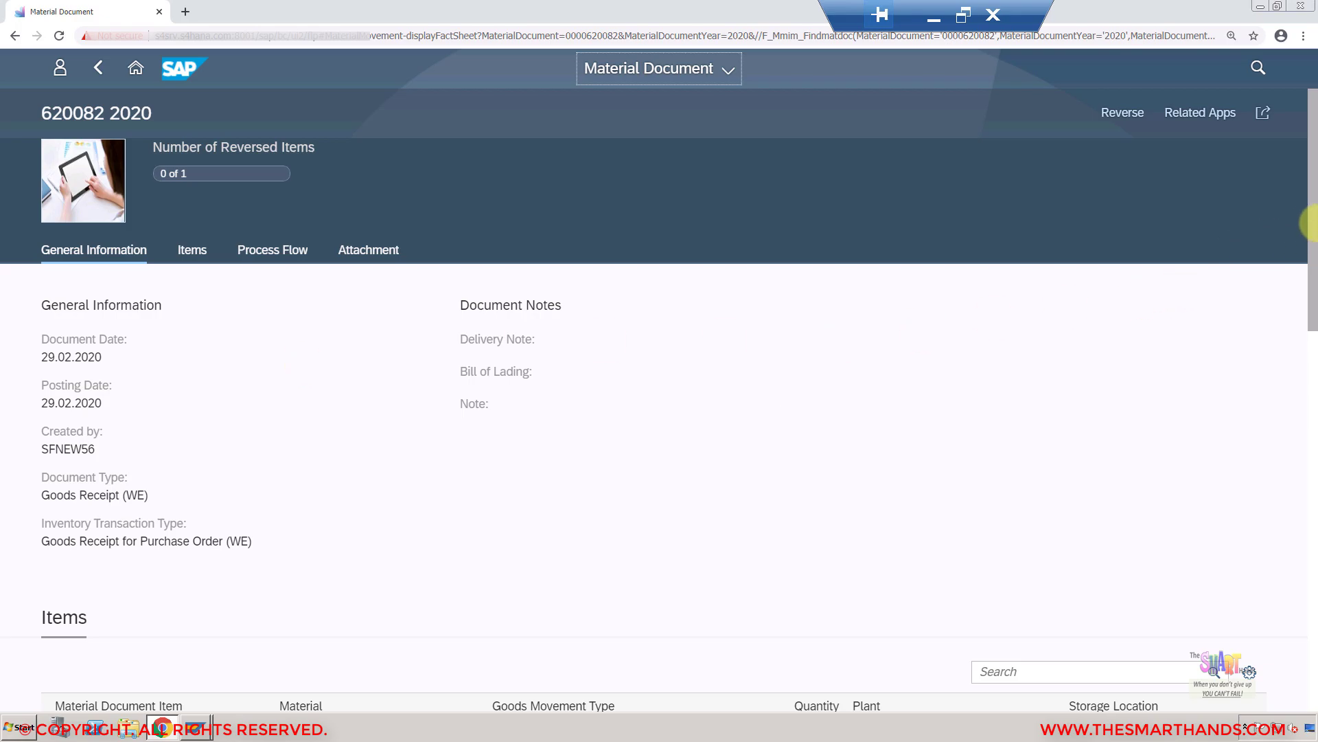
# Step: Examine the Shaft 123 material document item's output management and accounting details, and return to the material document
pyautogui.moveTo(1311, 267); pyautogui.dragTo(1313, 382)
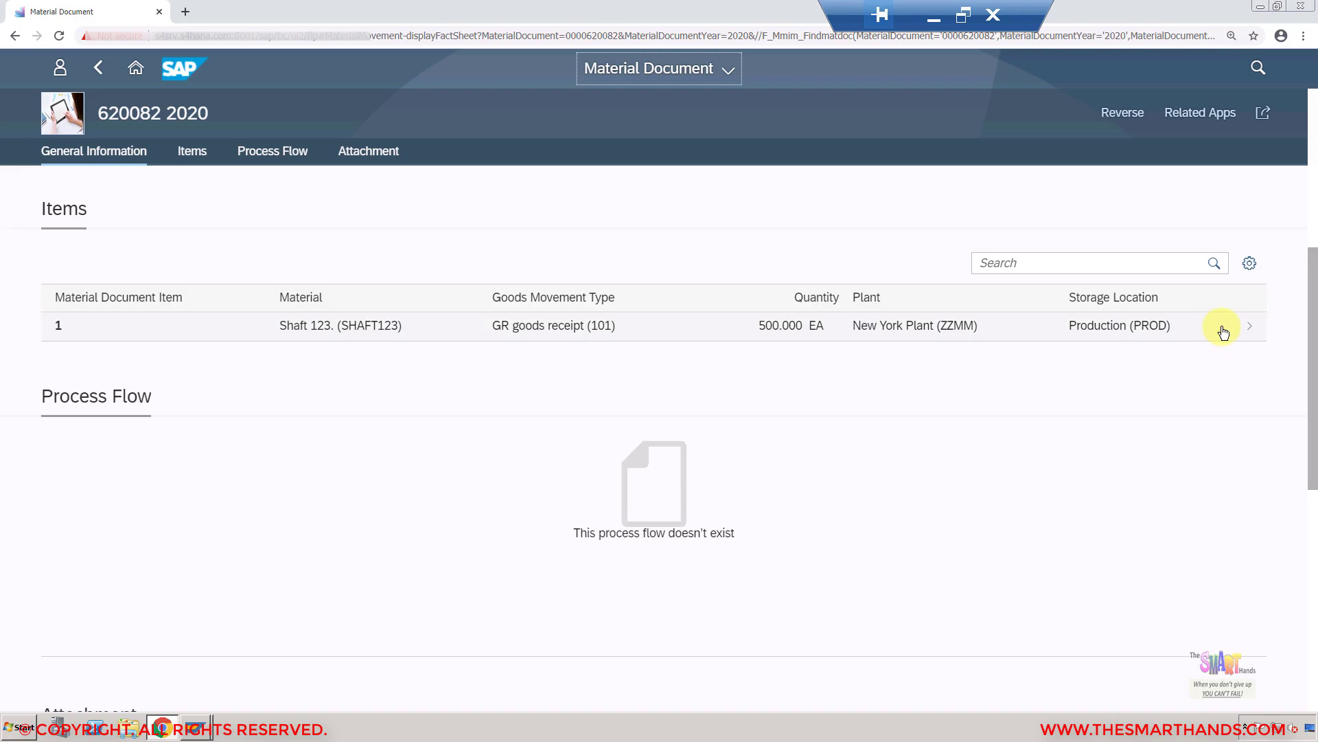
pyautogui.click(1223, 330)
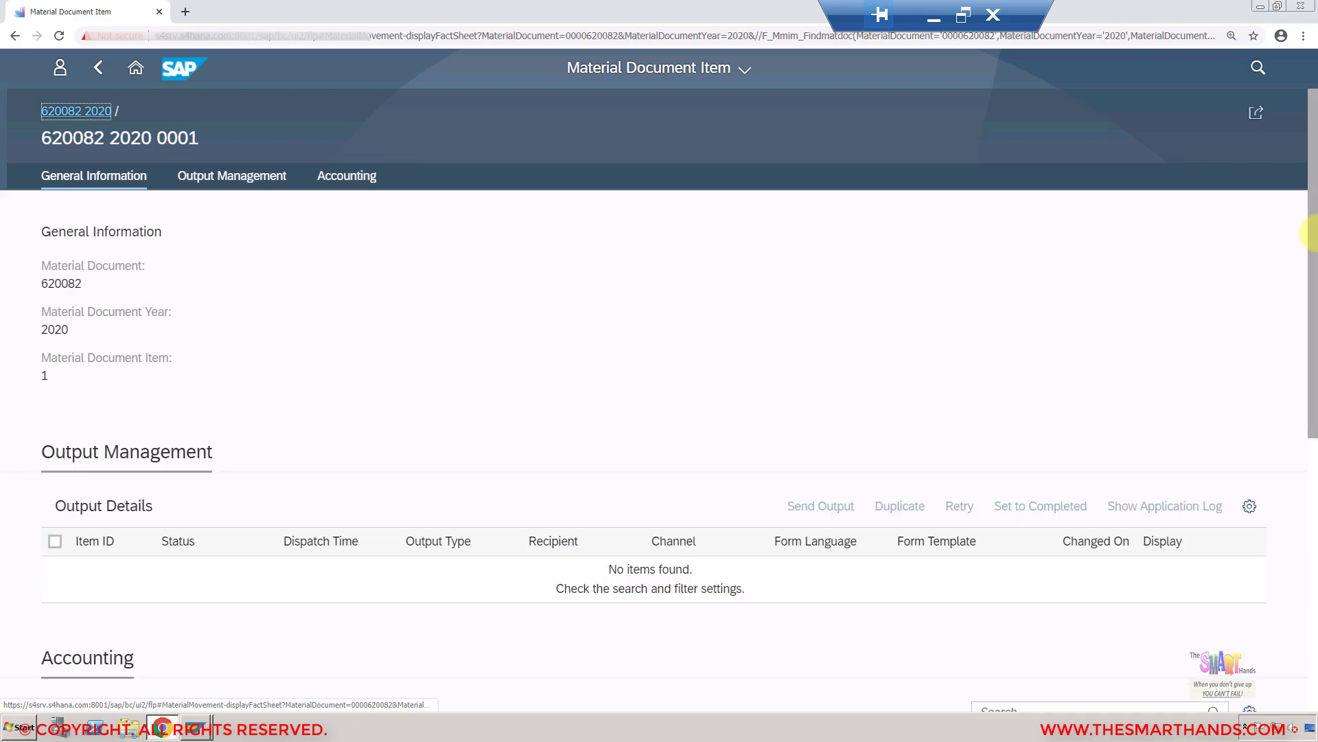
pyautogui.moveTo(1313, 382); pyautogui.dragTo(1315, 548)
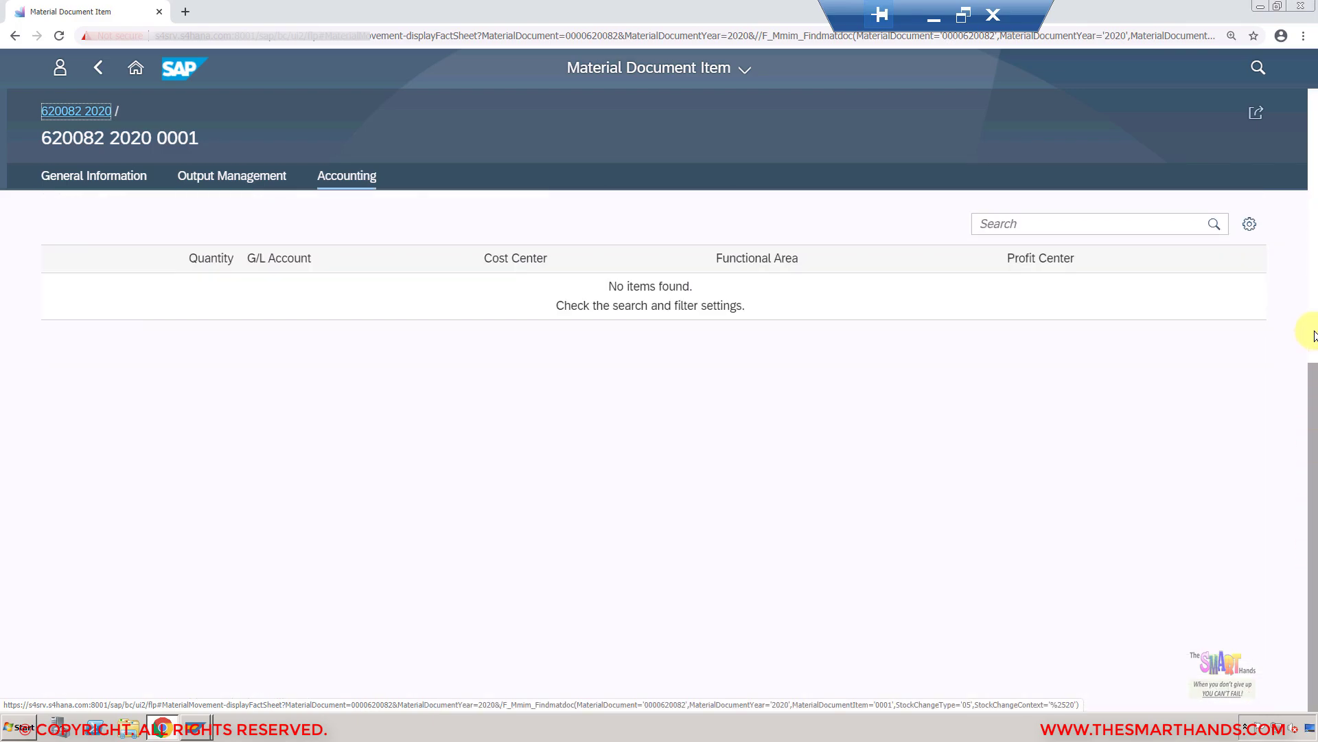
pyautogui.click(1311, 245)
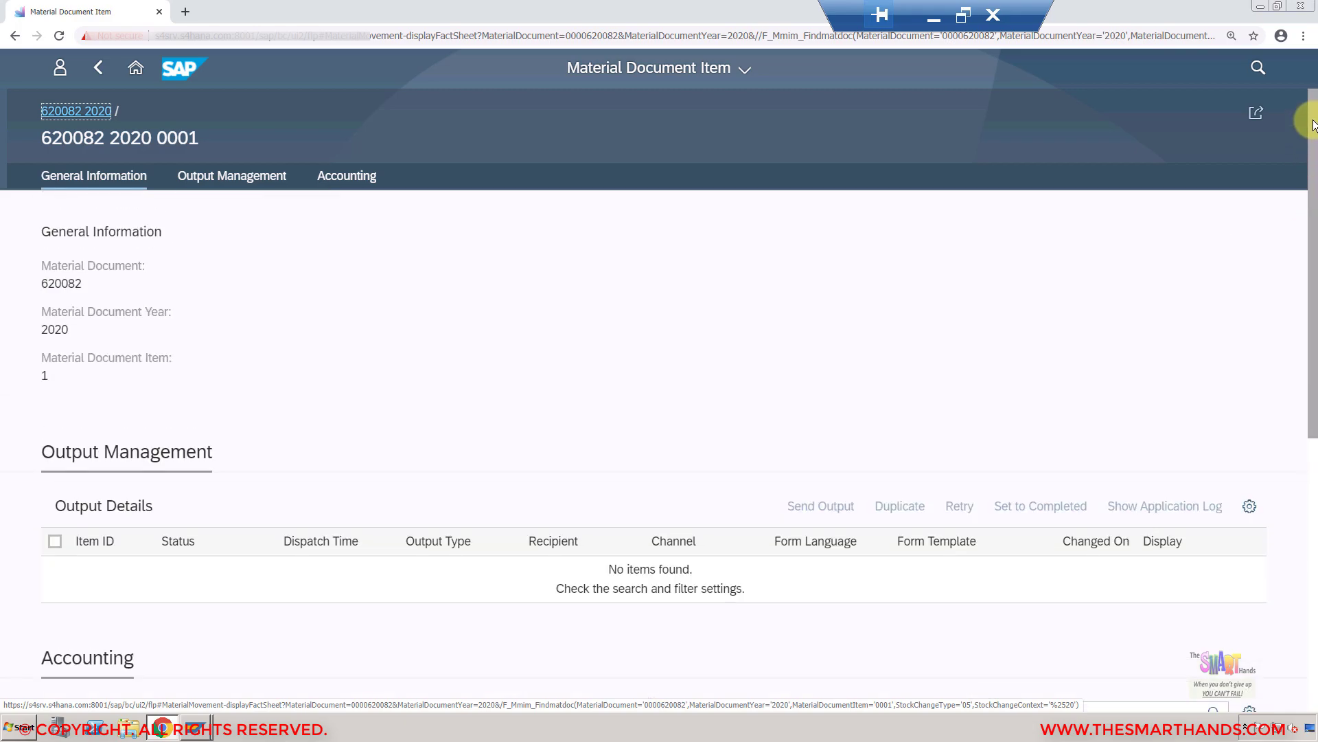
pyautogui.click(98, 67)
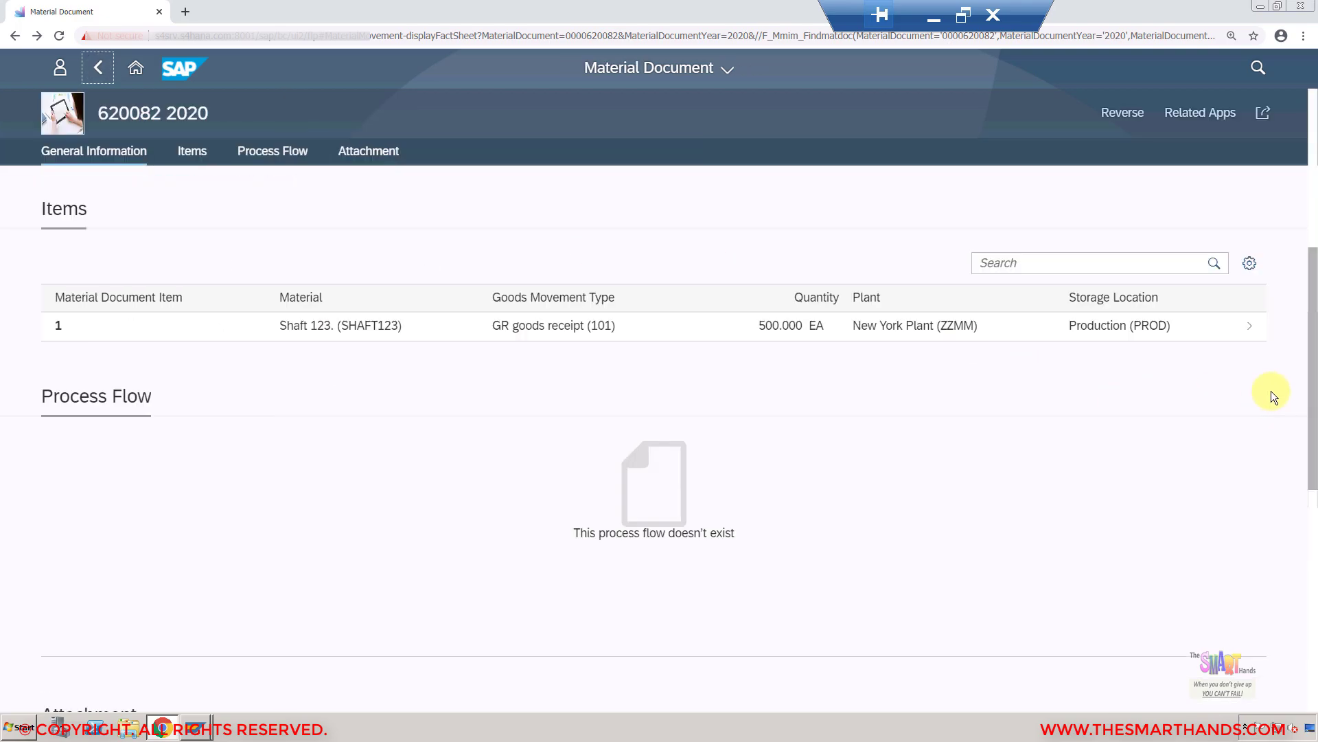
# Step: Review the material document's sections from general information and items through process flow and attachments
pyautogui.scroll(-3, 1312, 481)
pyautogui.scroll(-5, 1312, 521)
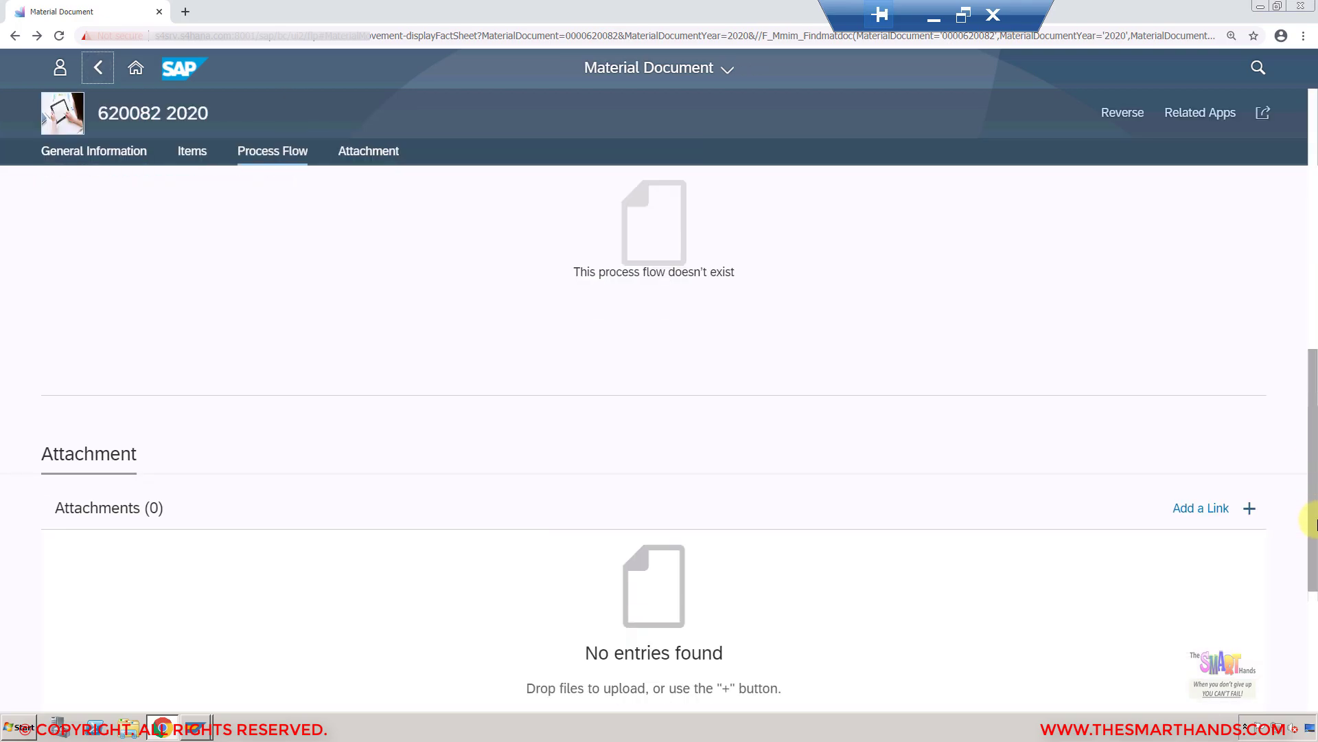
pyautogui.scroll(8, 1291, 317)
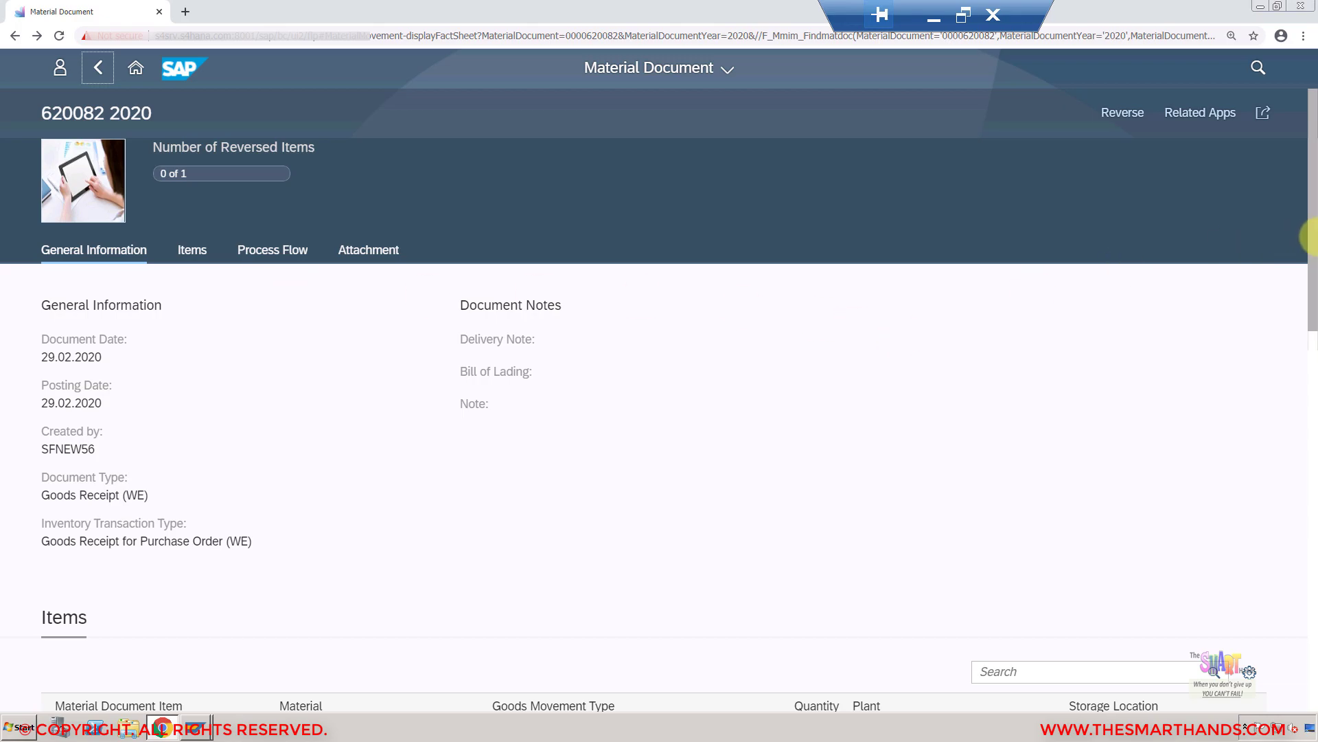
pyautogui.scroll(-1, 1315, 240)
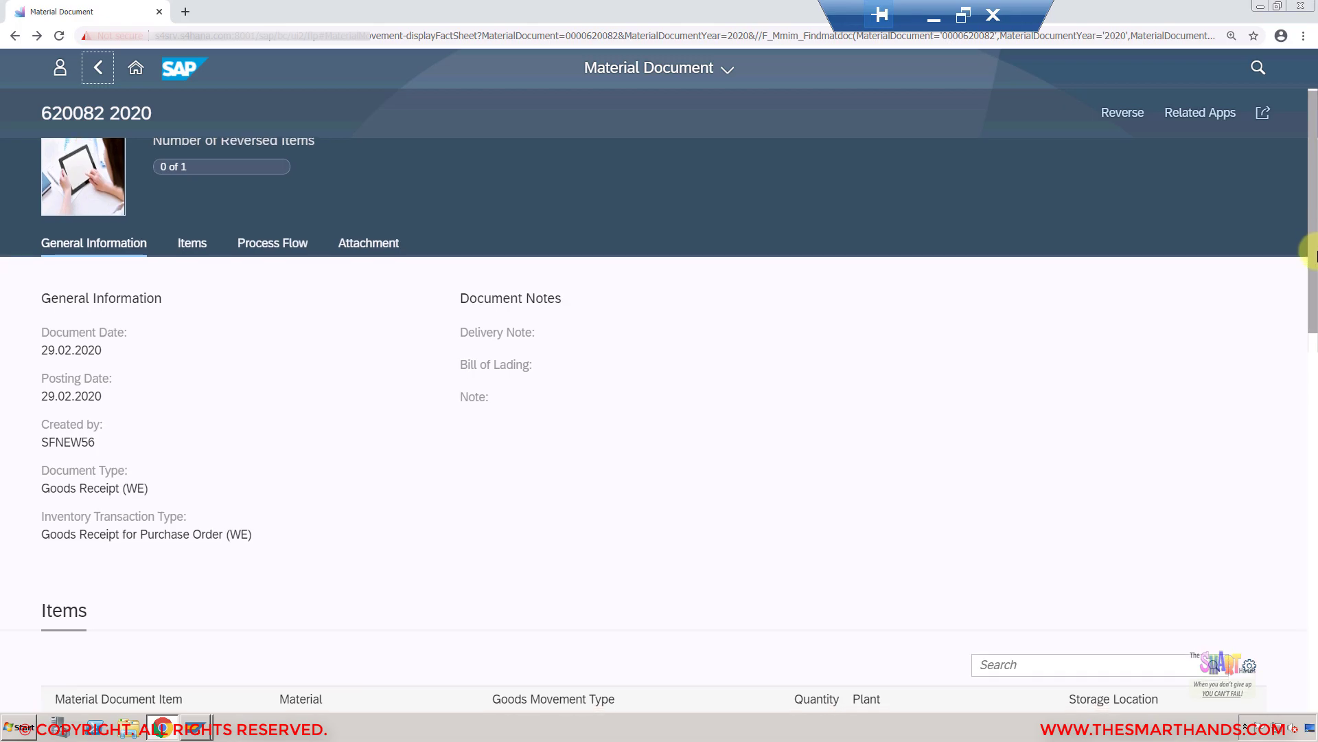
pyautogui.moveTo(1315, 304); pyautogui.dragTo(1310, 565)
pyautogui.scroll(-1, 1309, 359)
pyautogui.click(1313, 138)
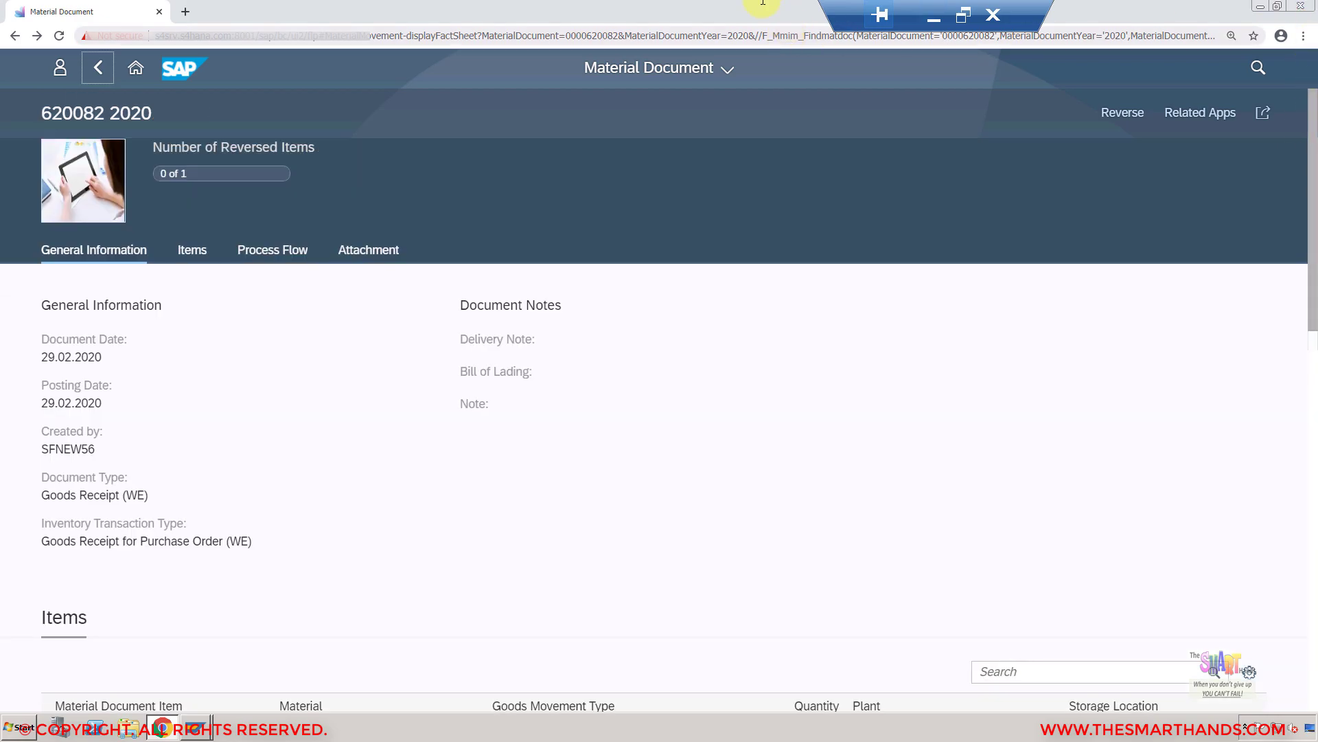
# Step: Switch to PowerPoint, present the slides up to the Application Settings options, and return to the SAP remote session
pyautogui.click(928, 14)
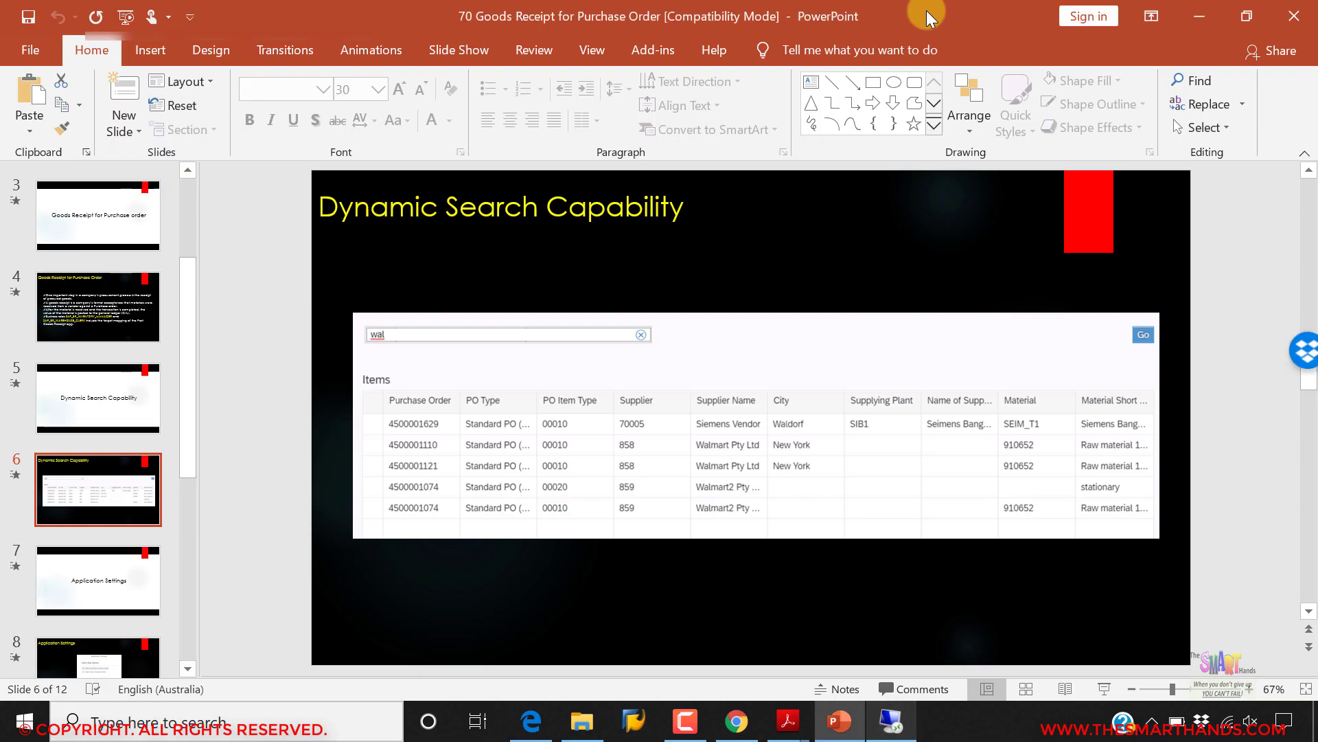
pyautogui.click(1102, 691)
pyautogui.click(1102, 691)
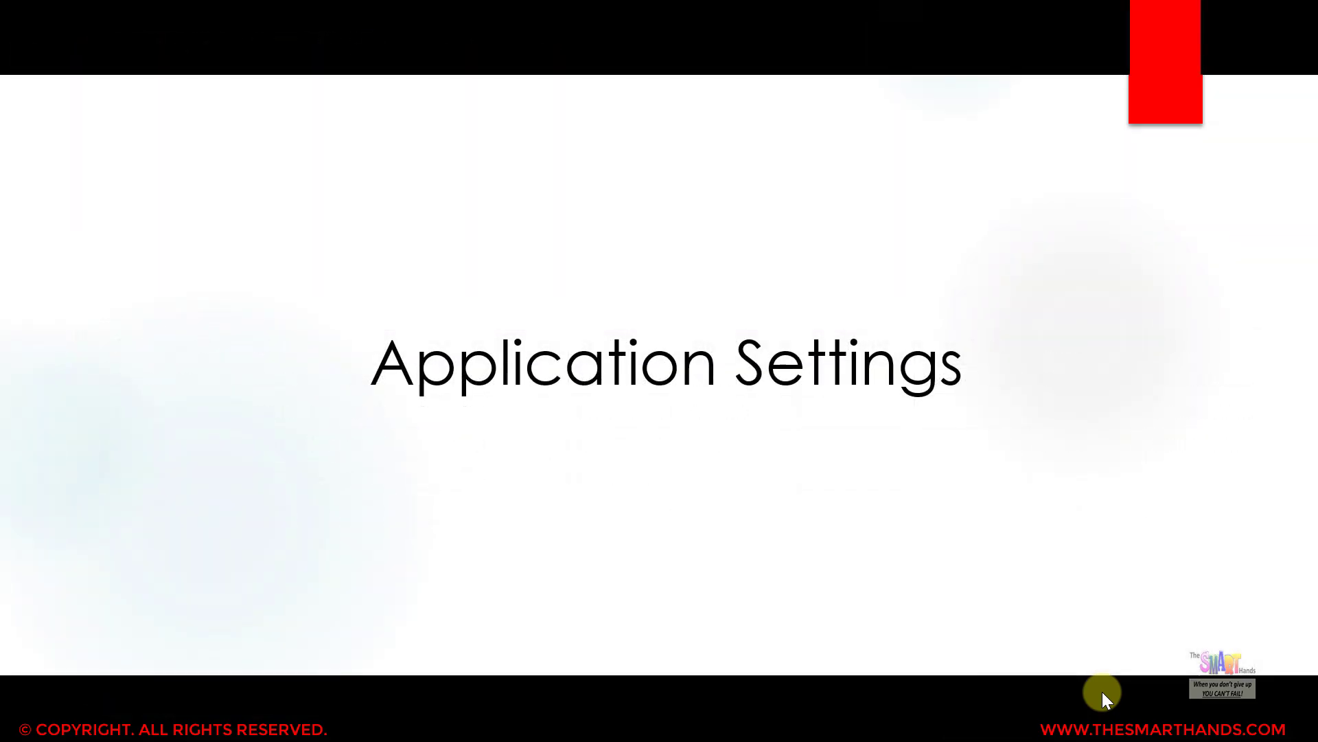
pyautogui.click(1103, 691)
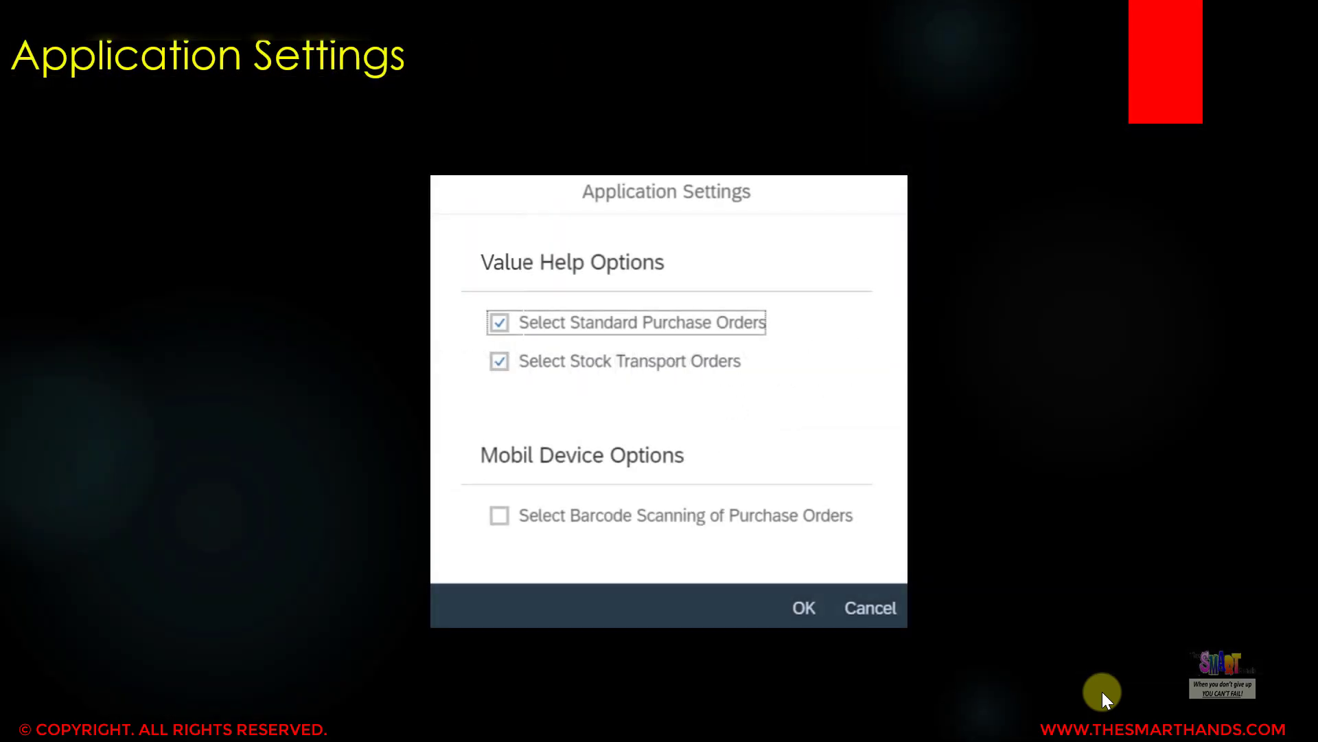
pyautogui.press('Escape')
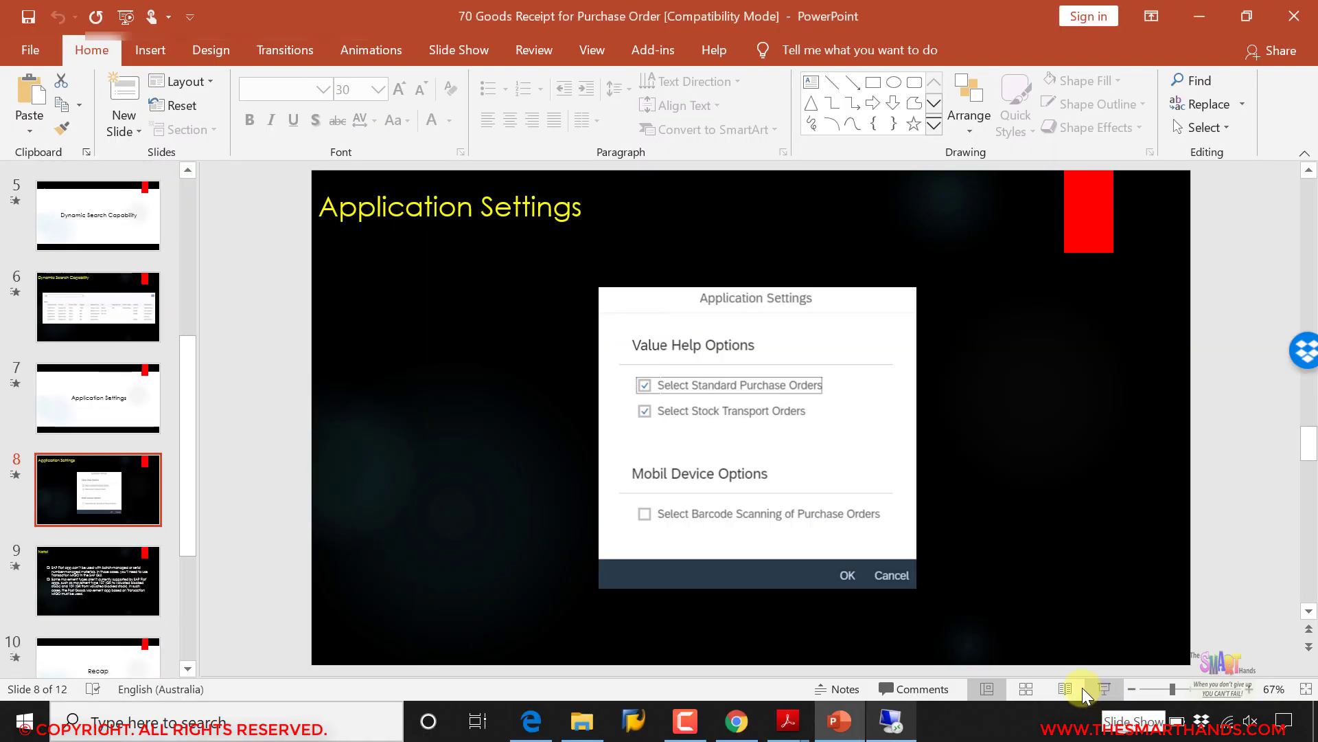
pyautogui.click(890, 721)
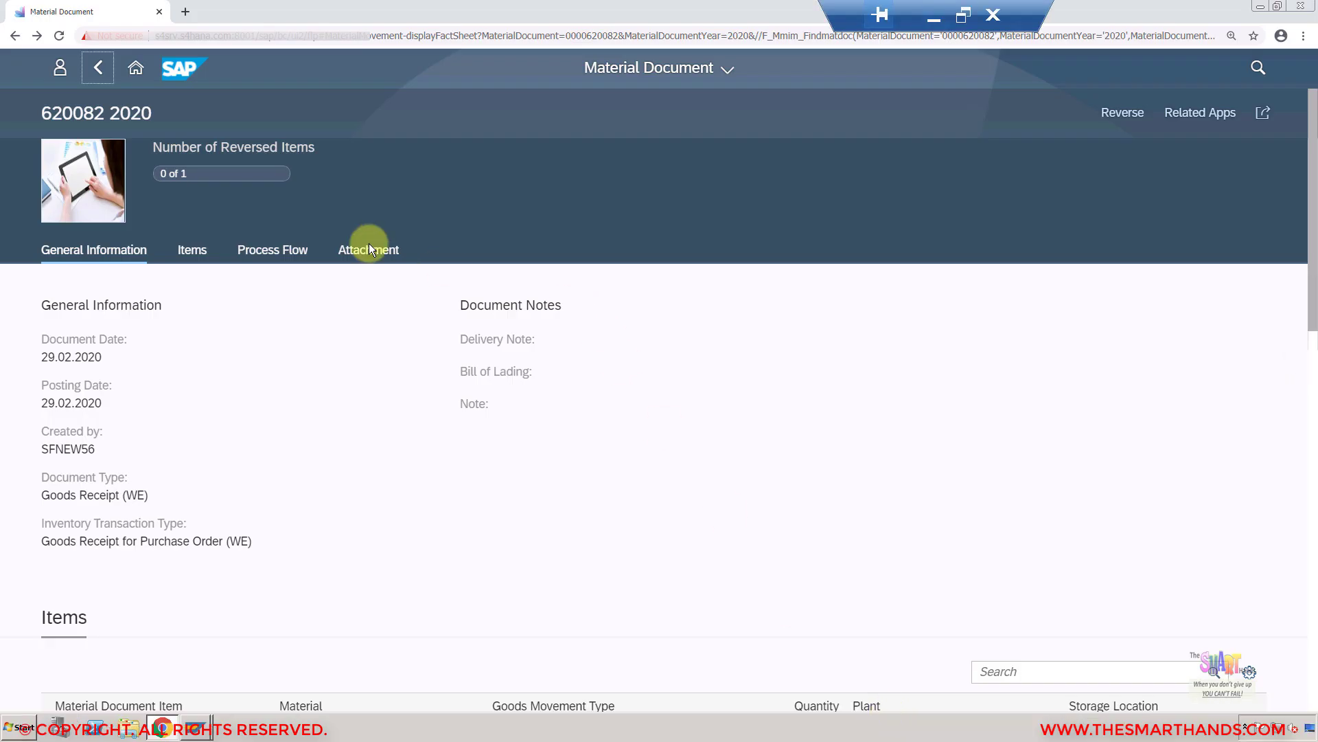
# Step: Leave the material document, return to the home page and open the Post Goods Receipt for Purchase Order app
pyautogui.click(100, 68)
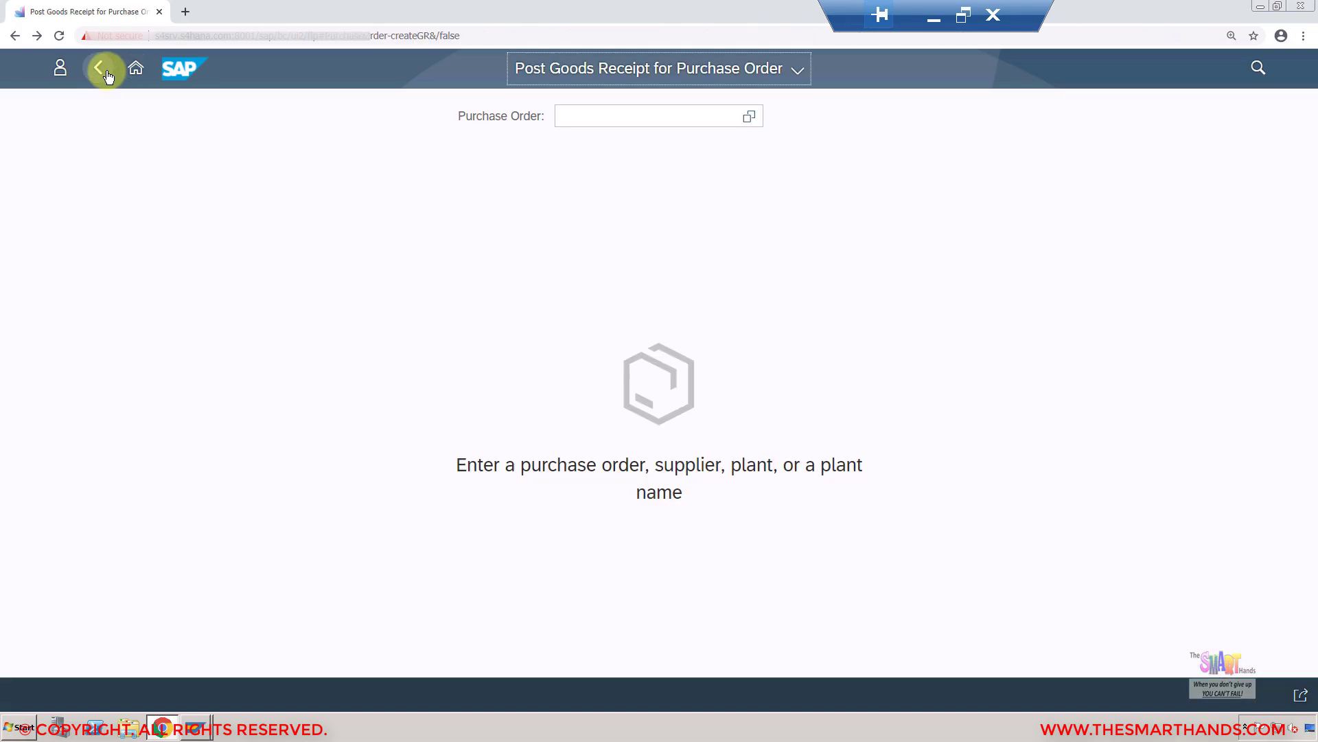
pyautogui.click(101, 68)
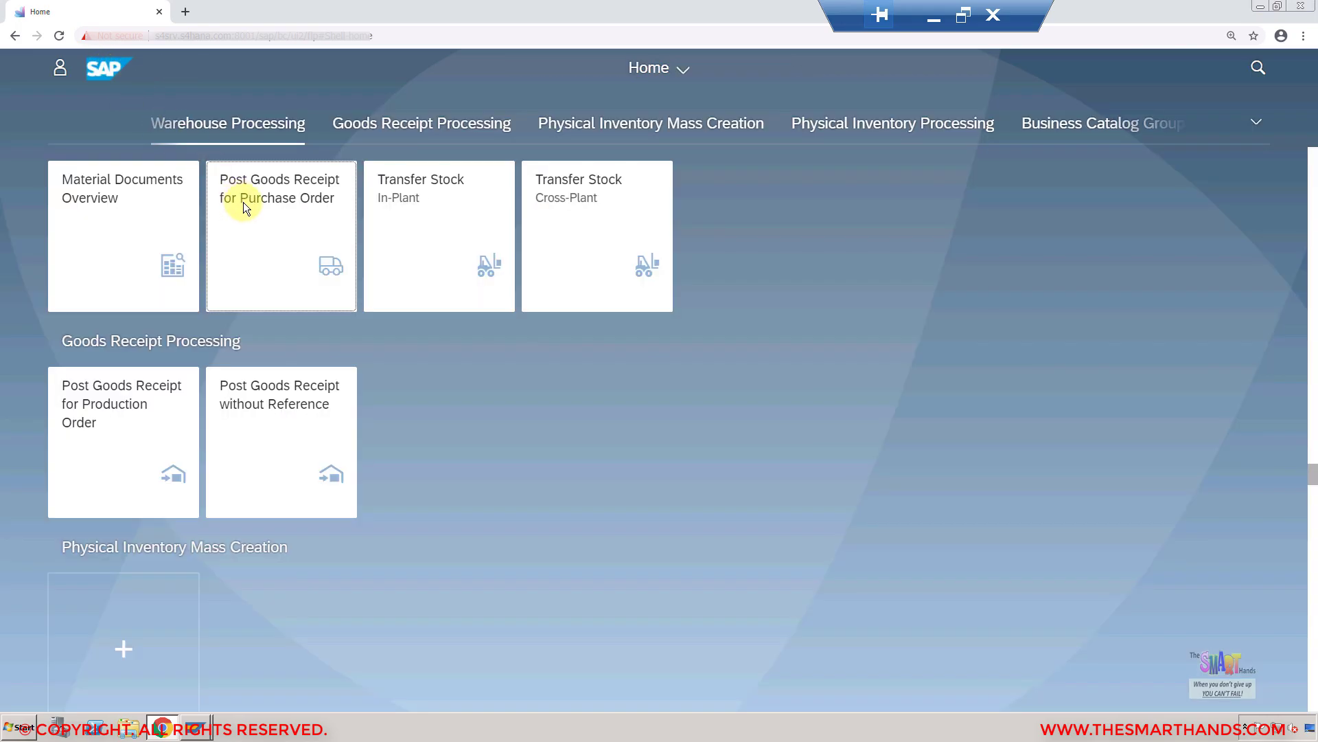
pyautogui.click(310, 221)
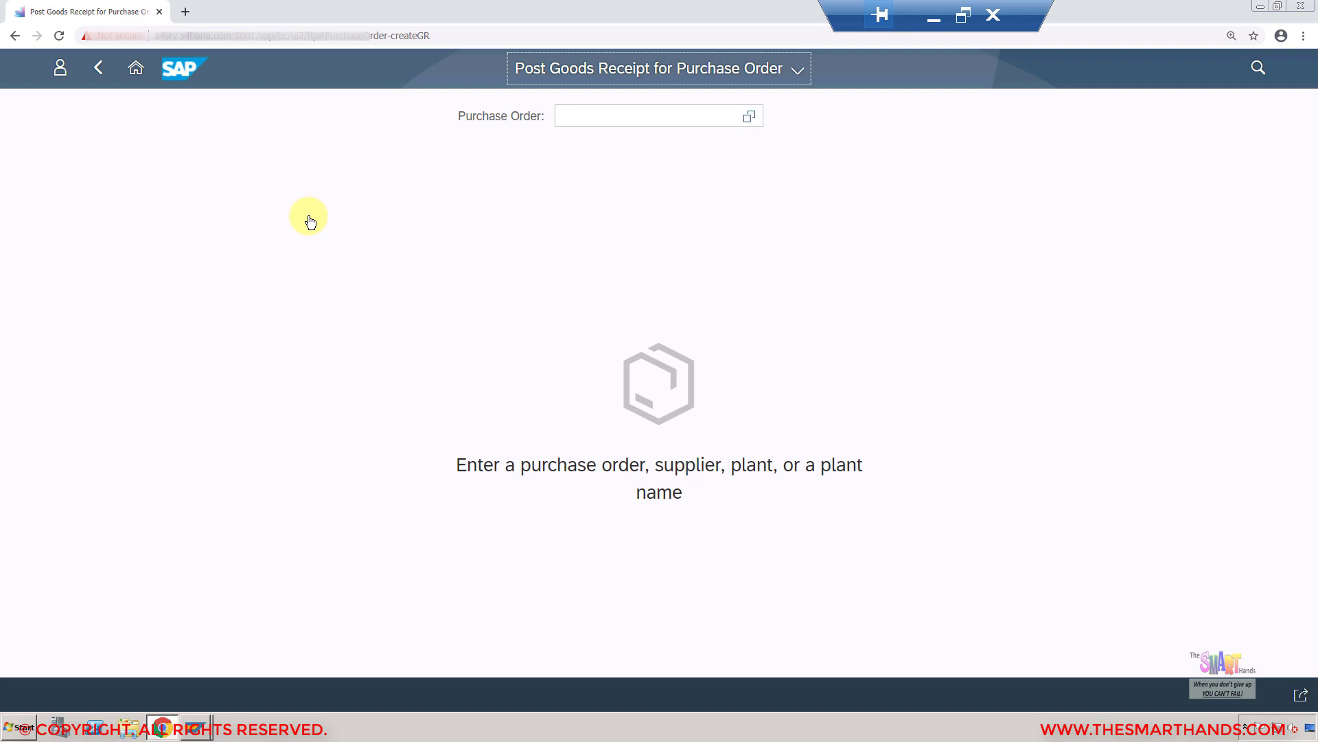
# Step: Open the app's Application Settings, toggle Select Stock Transport Orders off and on, and cancel the dialog
pyautogui.click(60, 74)
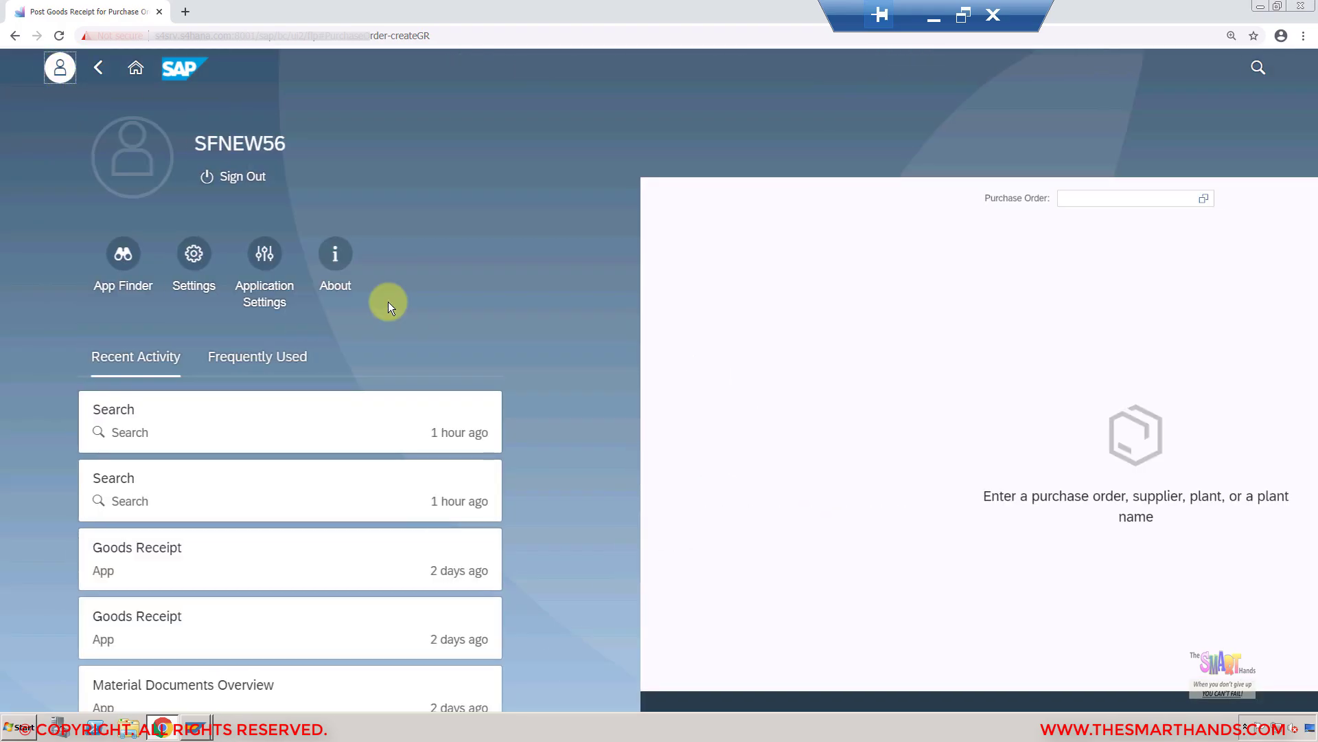
pyautogui.click(269, 268)
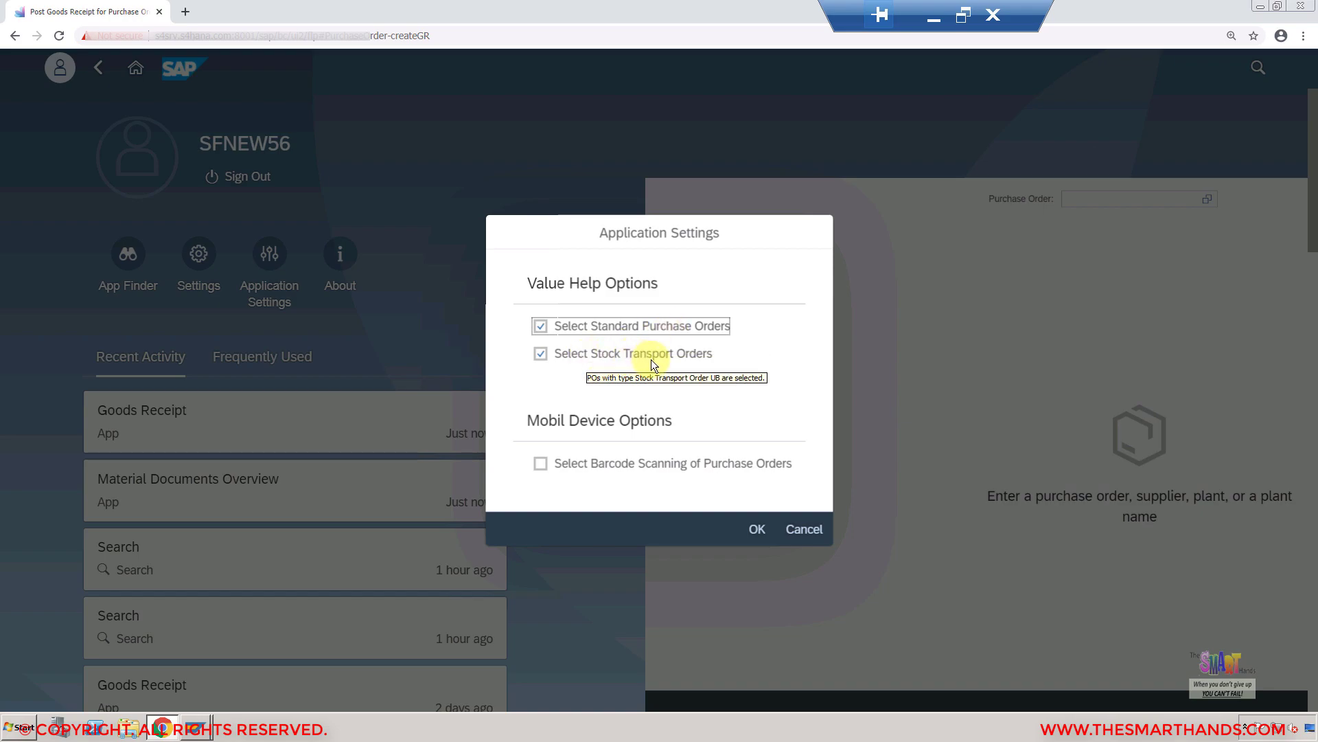
pyautogui.click(542, 356)
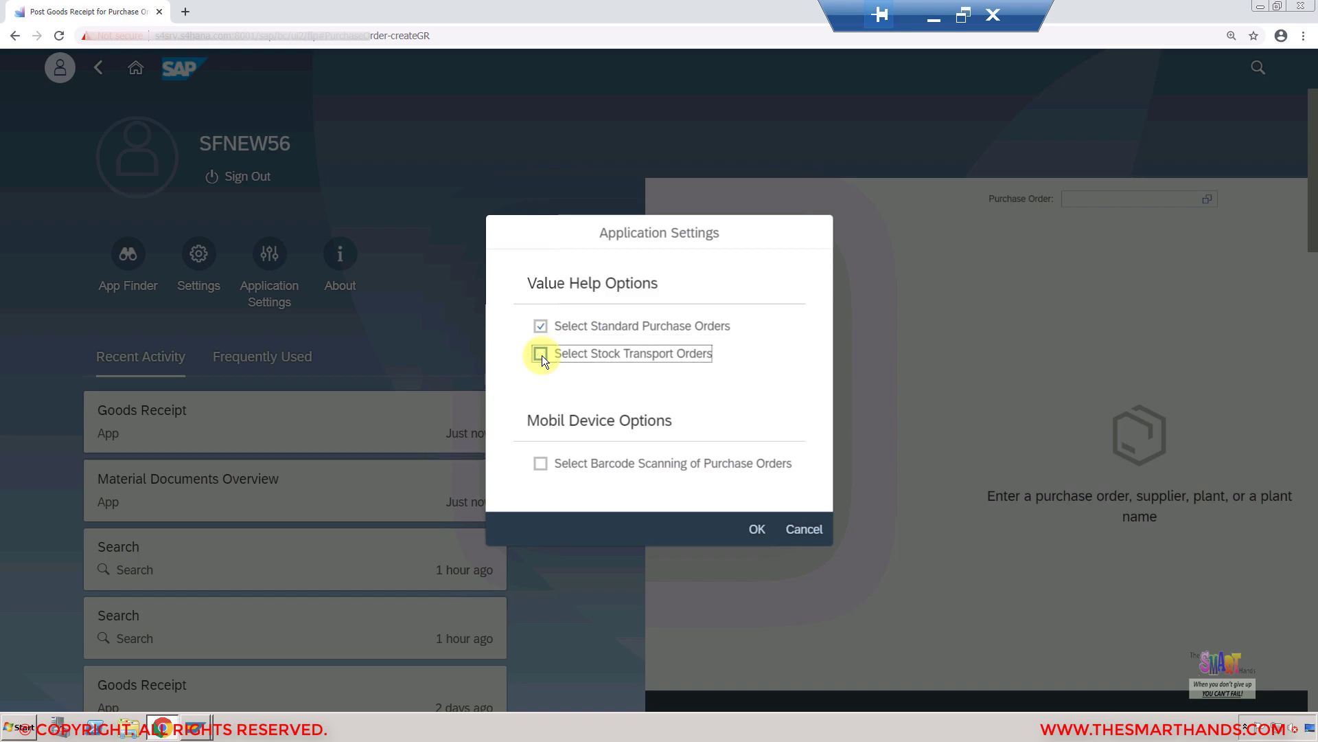
pyautogui.click(541, 355)
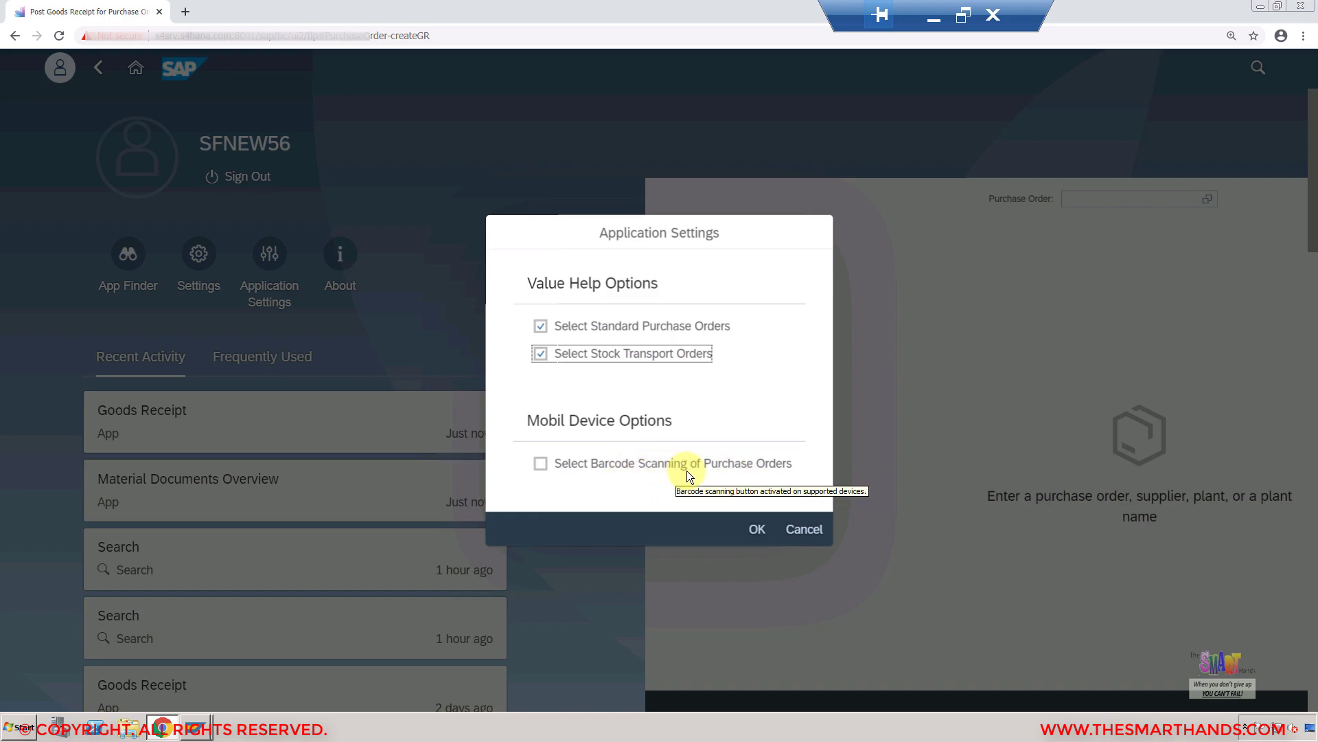
pyautogui.click(801, 535)
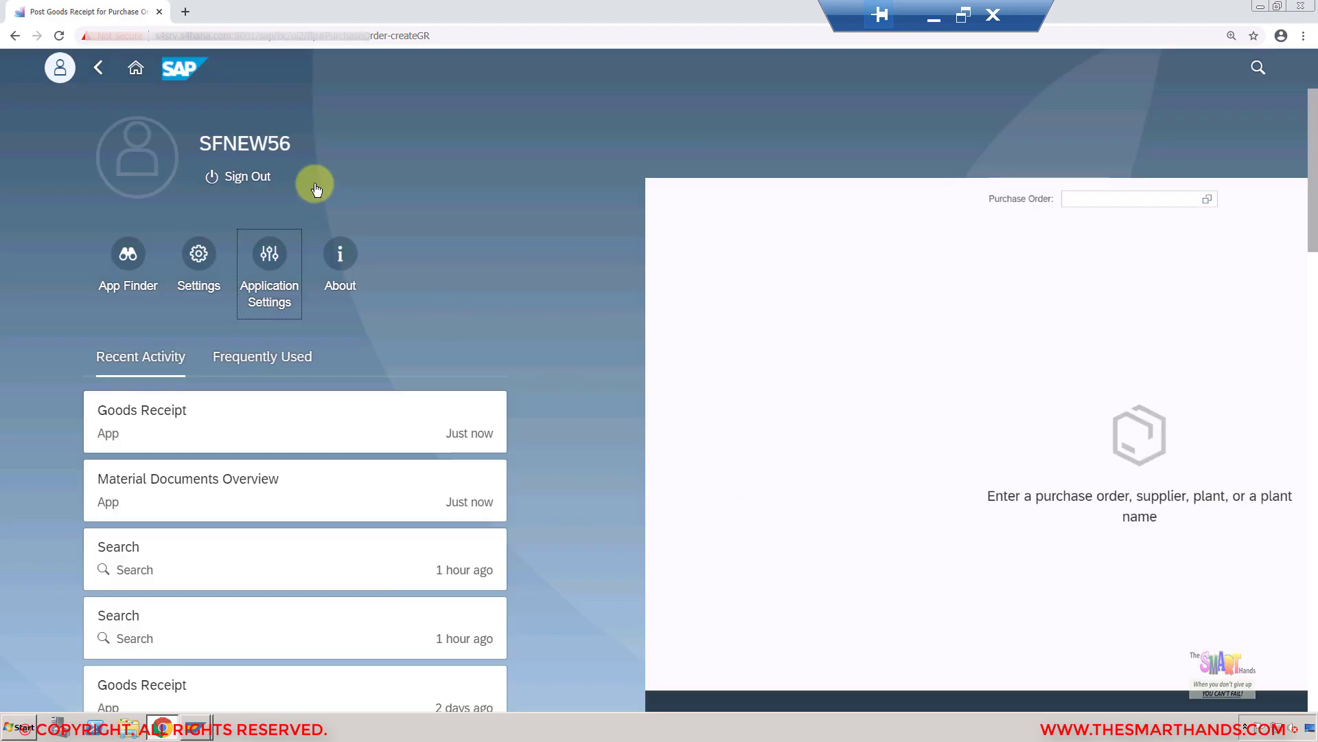
# Step: Open Material Documents Overview from the home page, check its user menu for Application Settings, and return to the home page
pyautogui.click(100, 67)
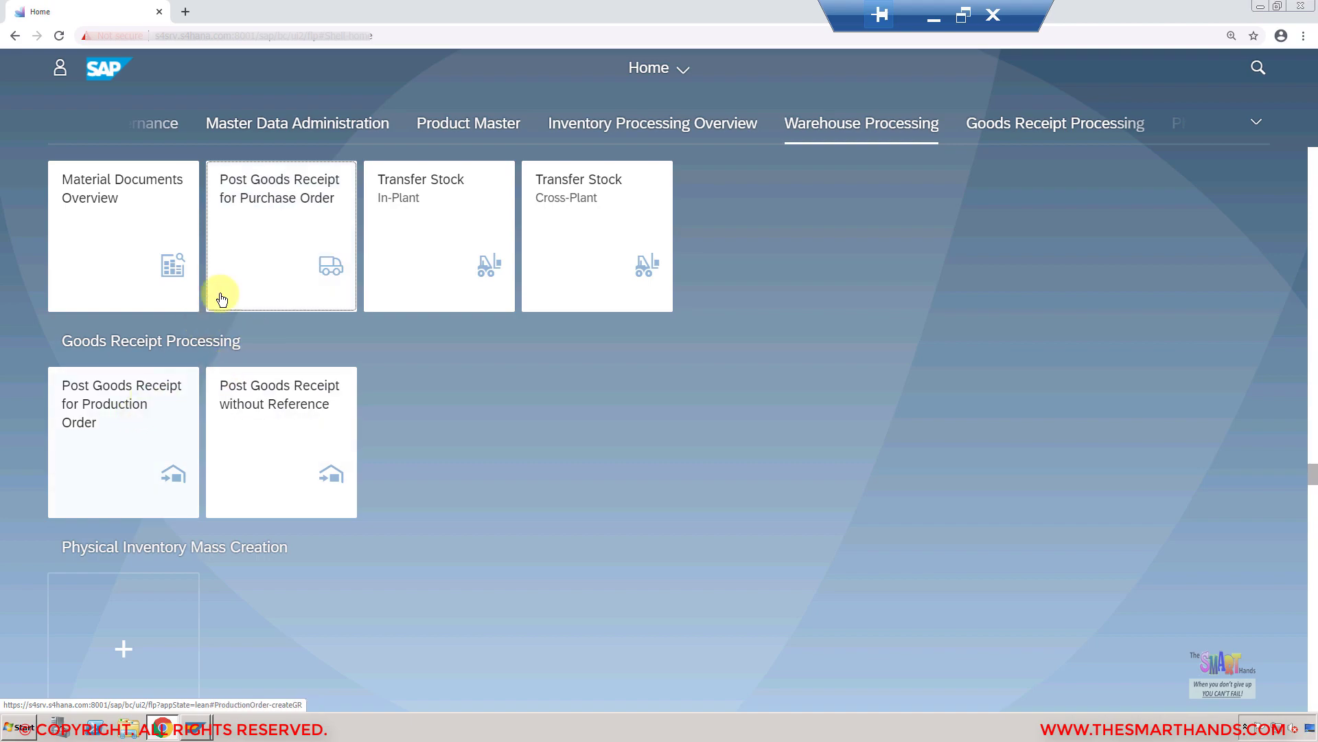
pyautogui.click(122, 215)
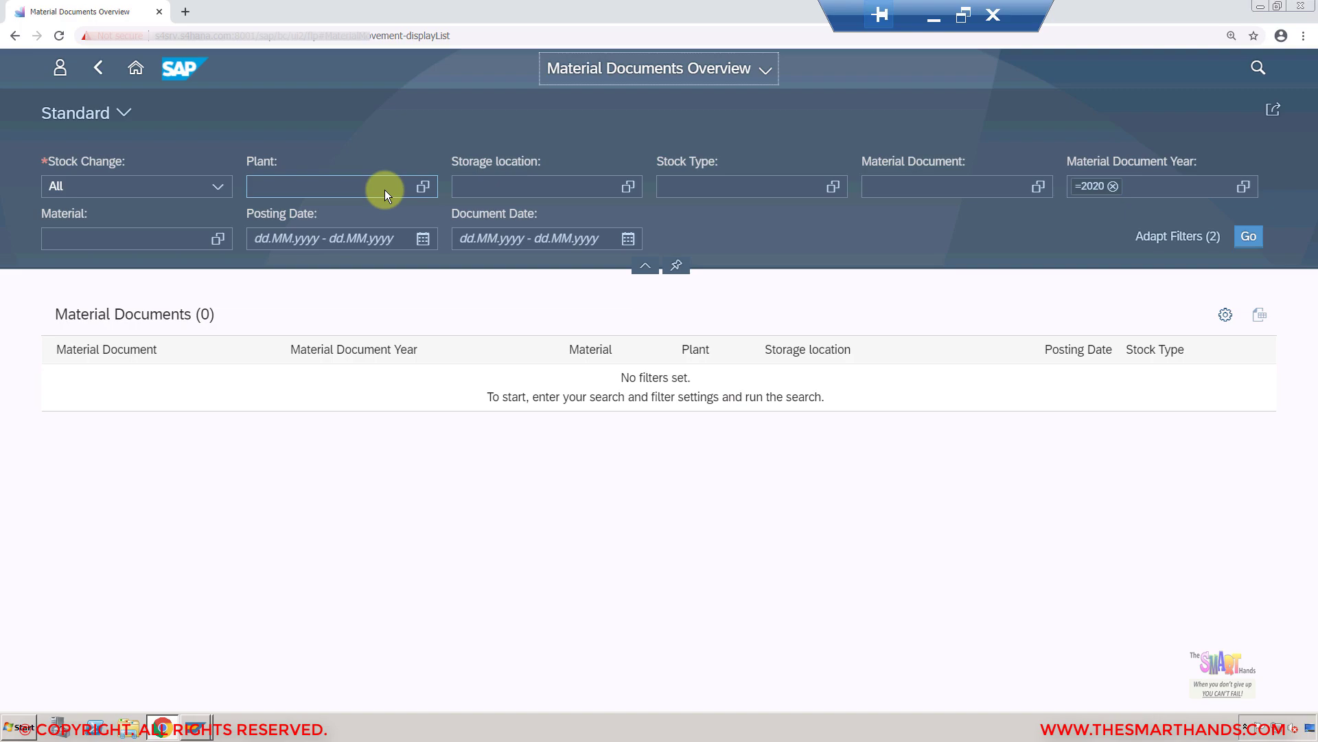
pyautogui.click(60, 75)
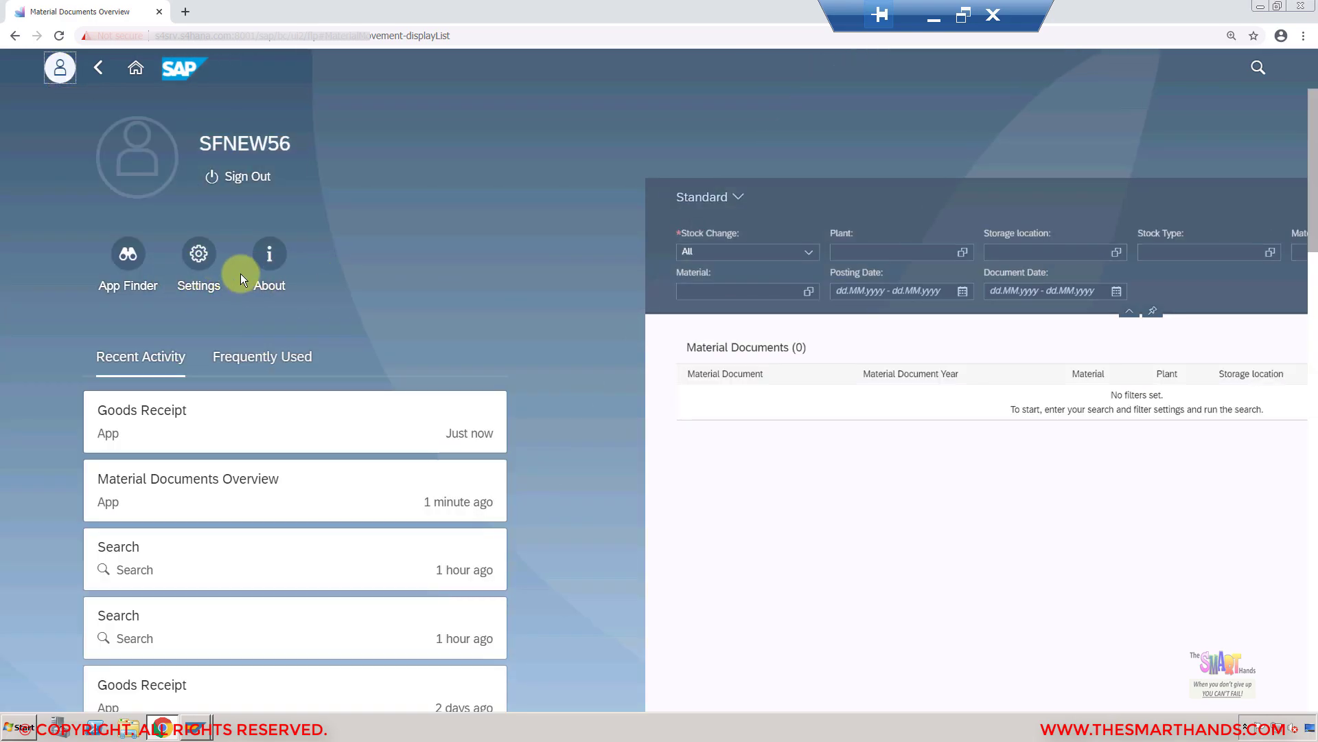
pyautogui.click(100, 71)
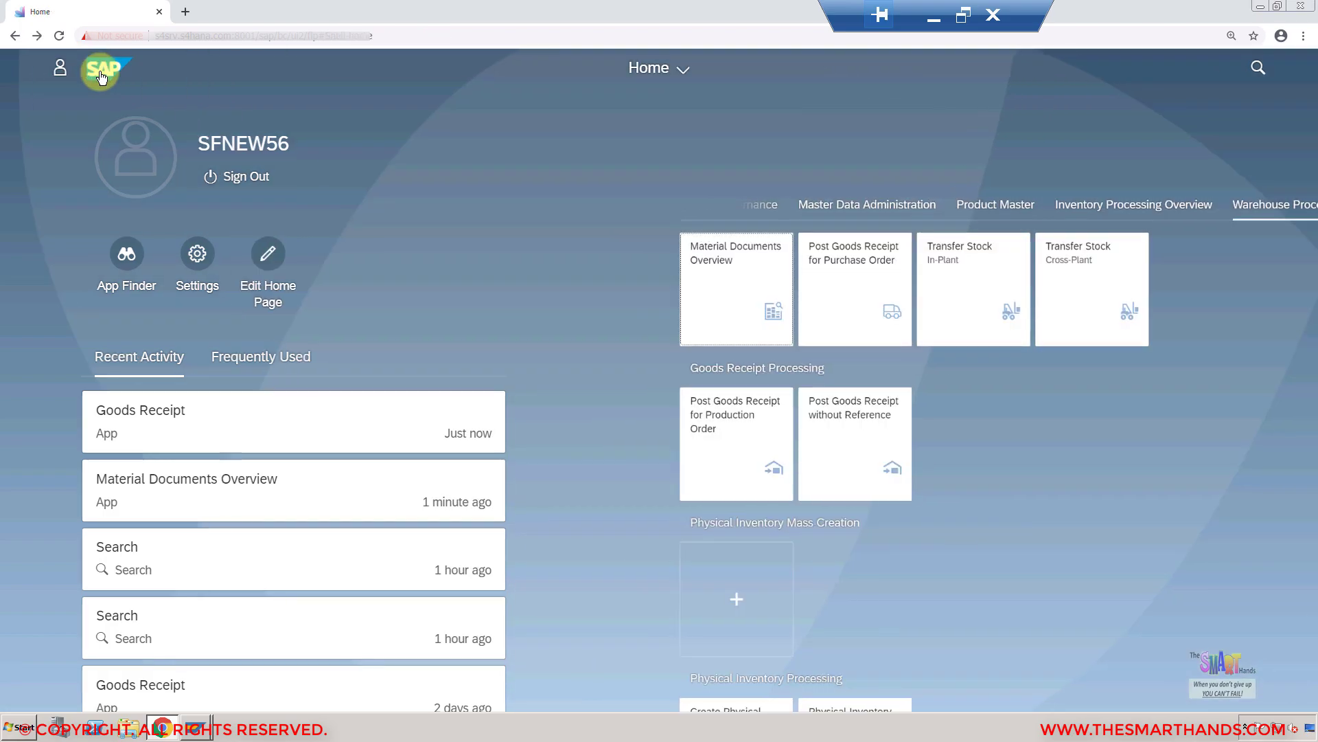
pyautogui.click(100, 76)
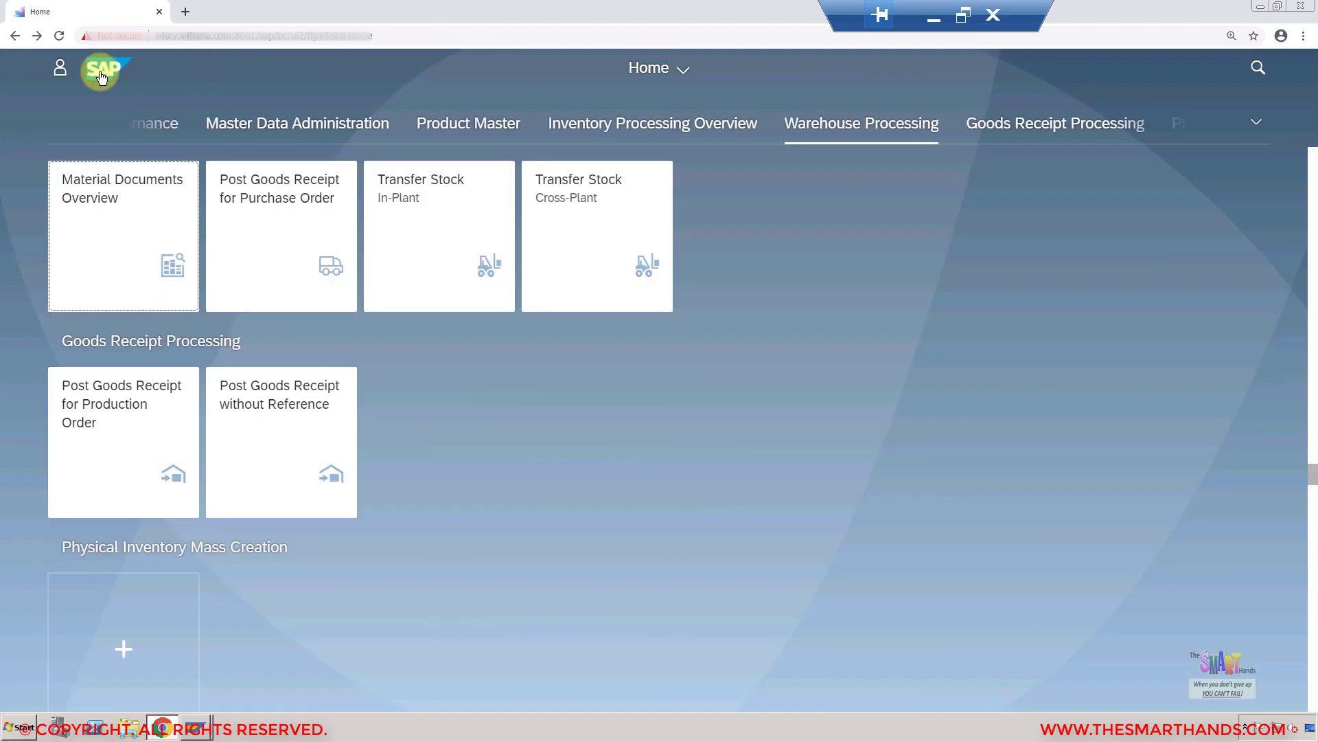
# Step: Open Transfer Stock In-Plant, check its user menu for Application Settings, and return to the home page
pyautogui.click(431, 231)
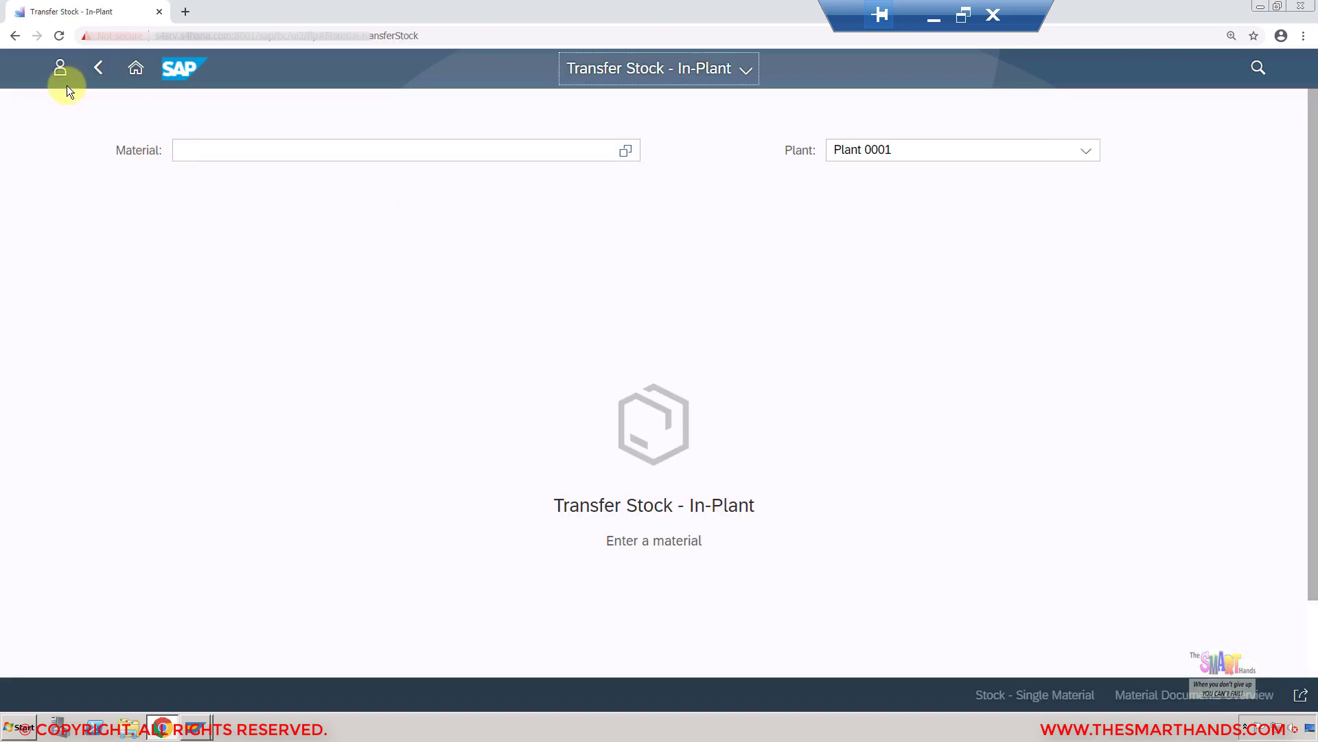
pyautogui.click(60, 72)
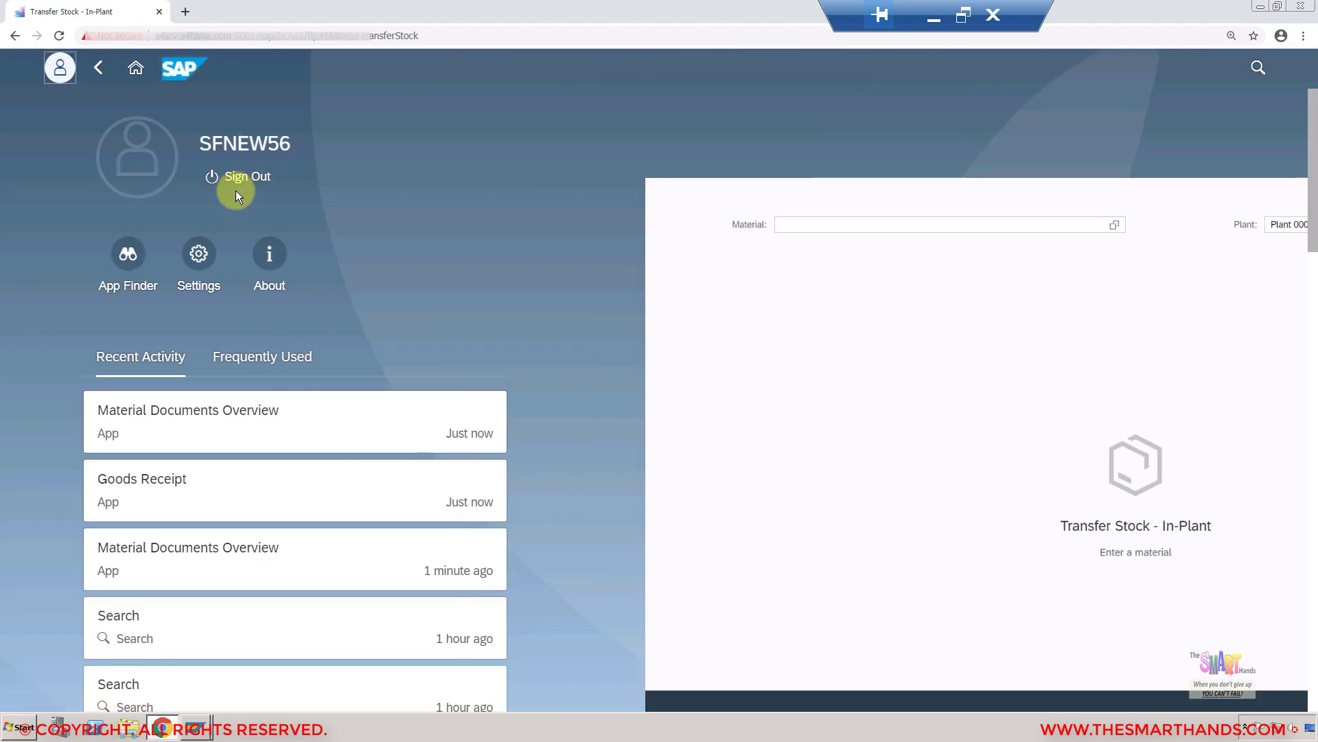
pyautogui.click(100, 77)
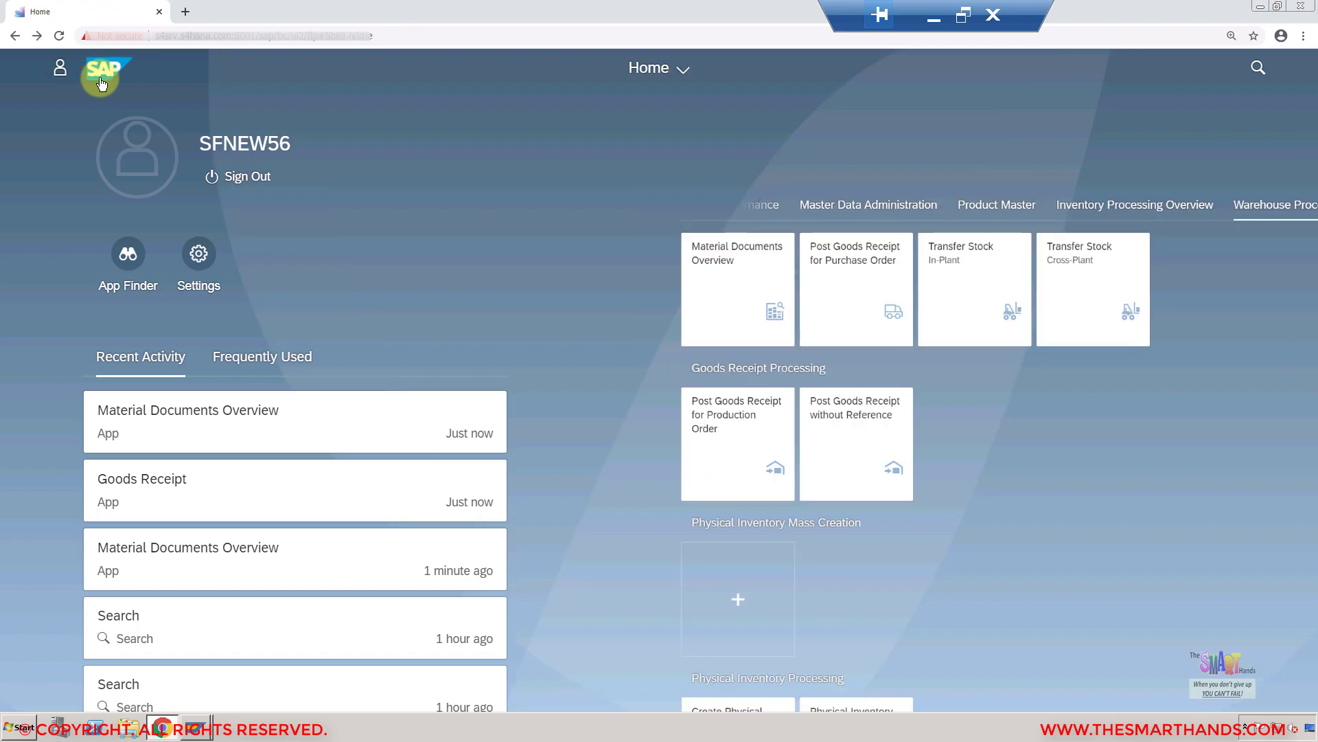
pyautogui.click(100, 81)
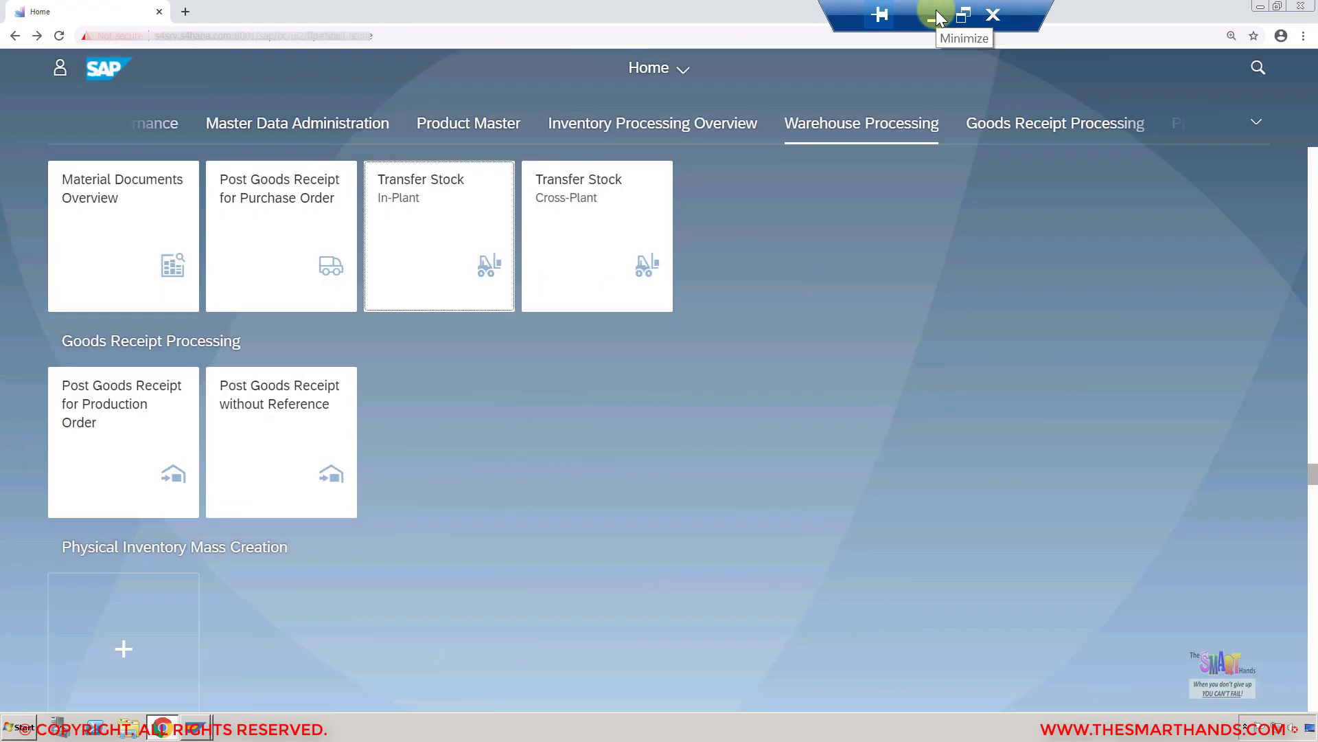
# Step: Switch to PowerPoint and present from the Application Settings slide to the first point of the Note! slide
pyautogui.click(937, 15)
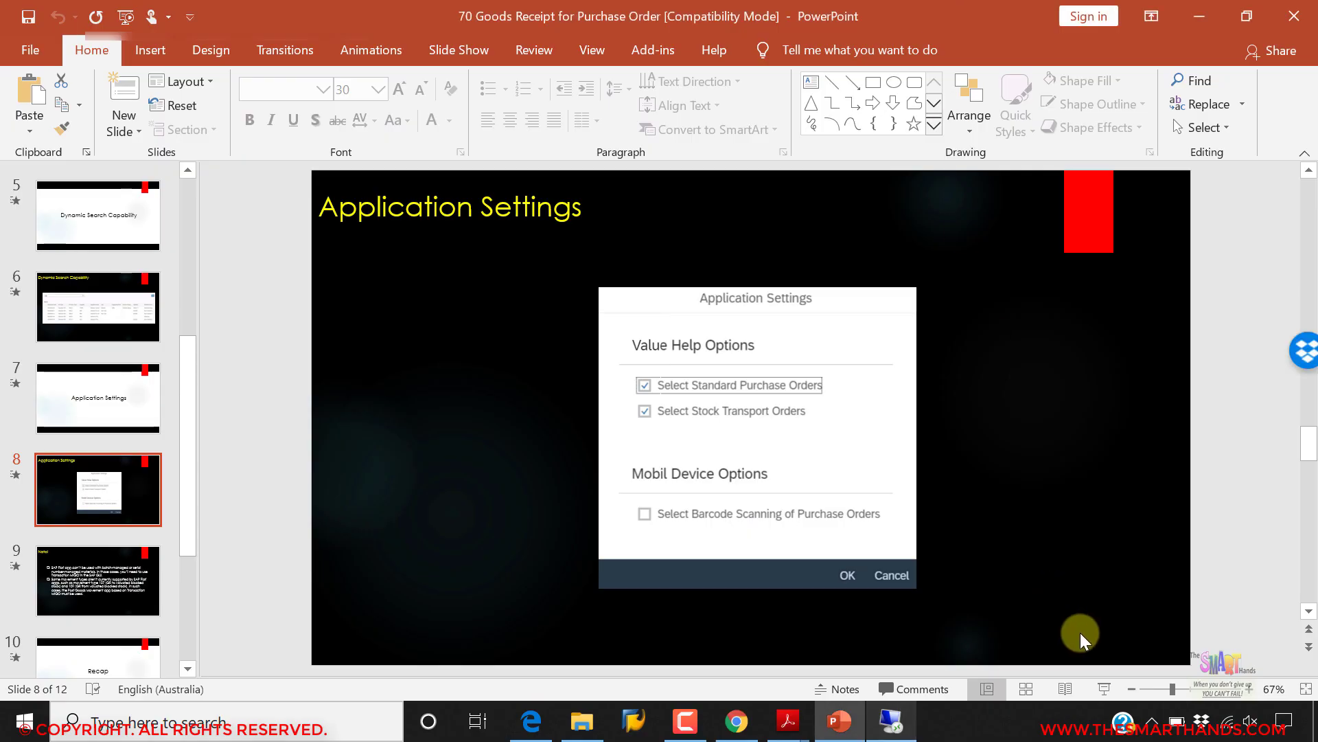
pyautogui.click(1104, 688)
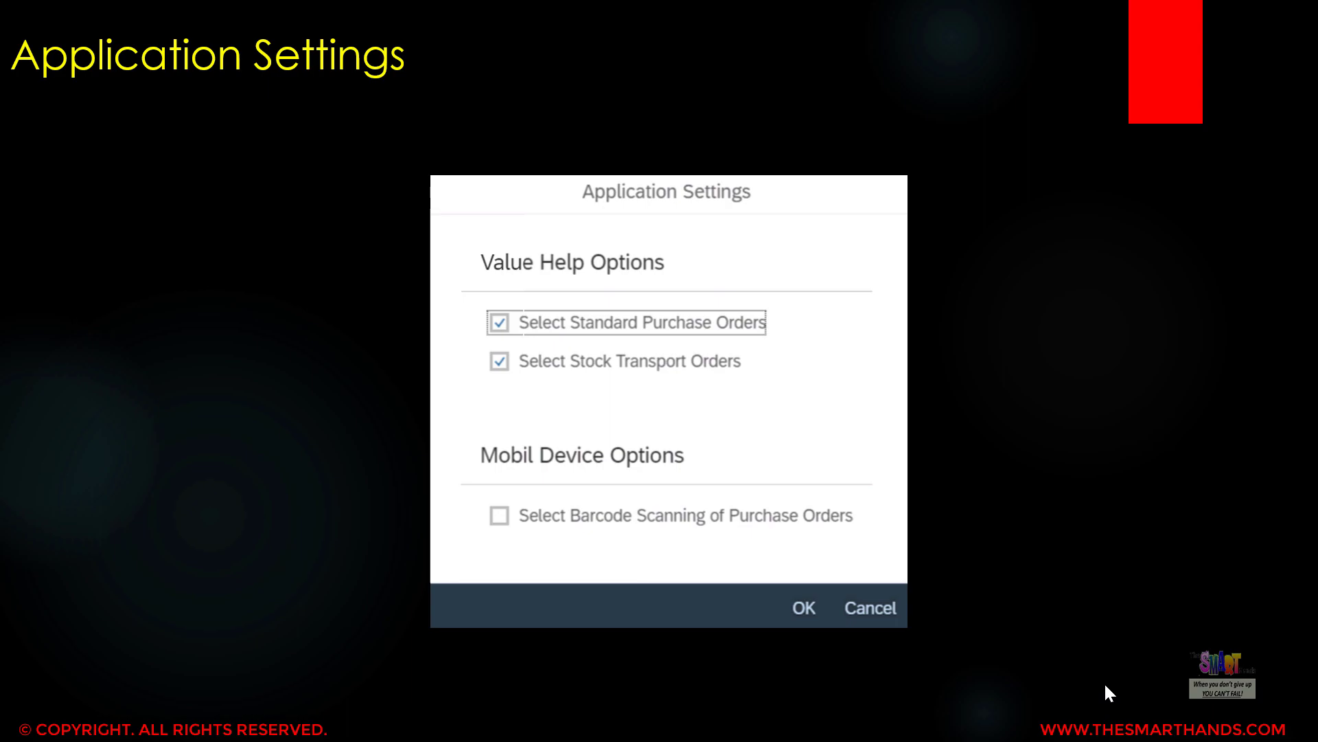
pyautogui.click(1102, 681)
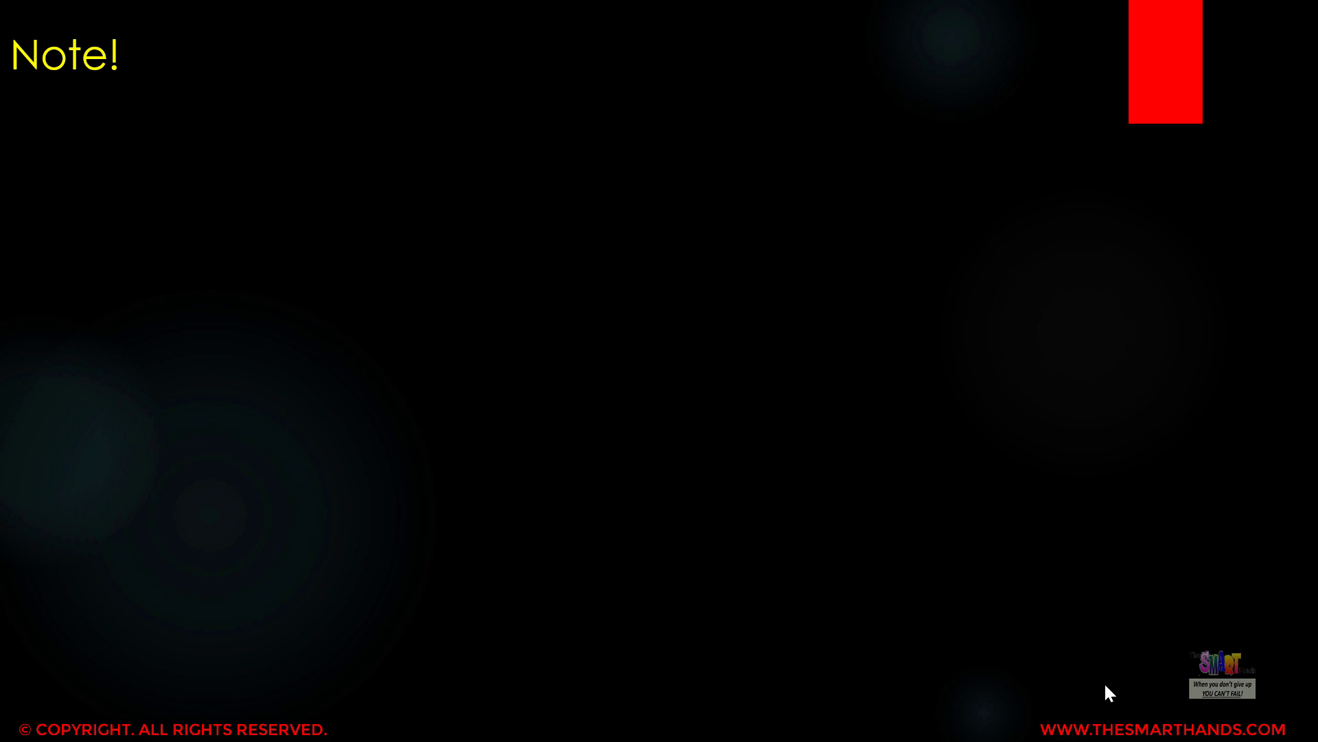
pyautogui.click(1105, 685)
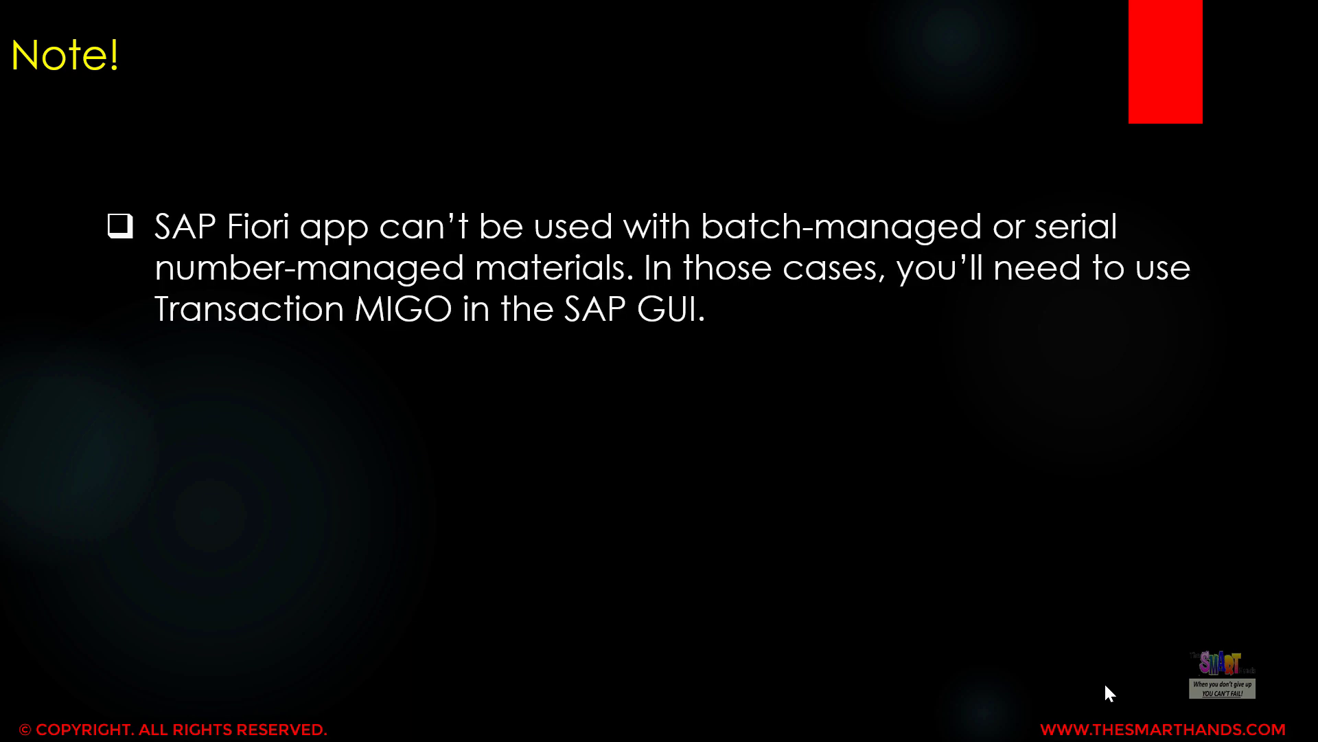